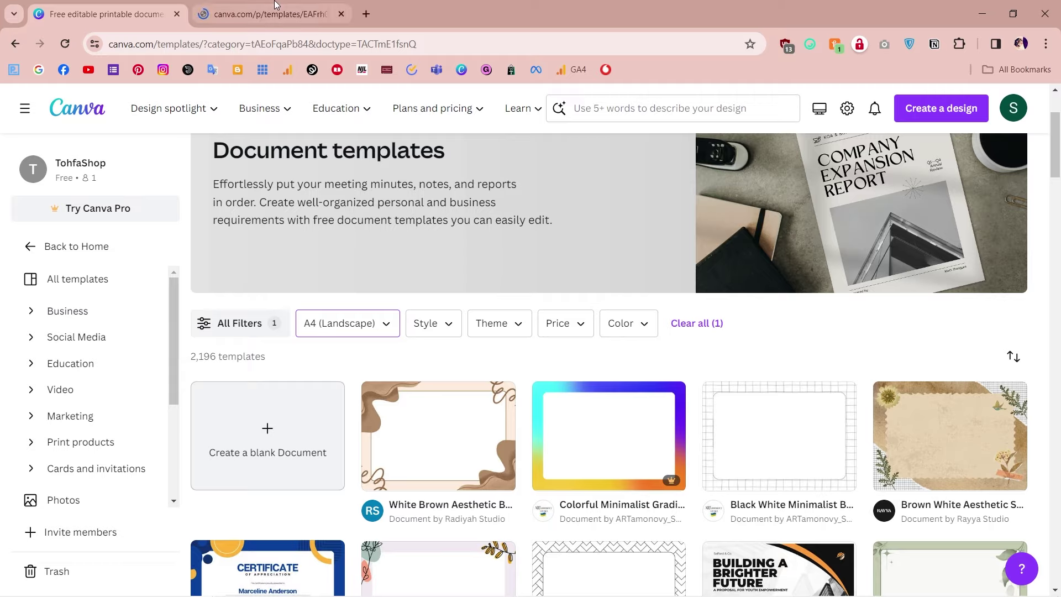
# - Open the White Brown Aesthetic Blank Notes Document template for customizing and delete all its decorative elements, leaving a blank page
pyautogui.click(274, 6)
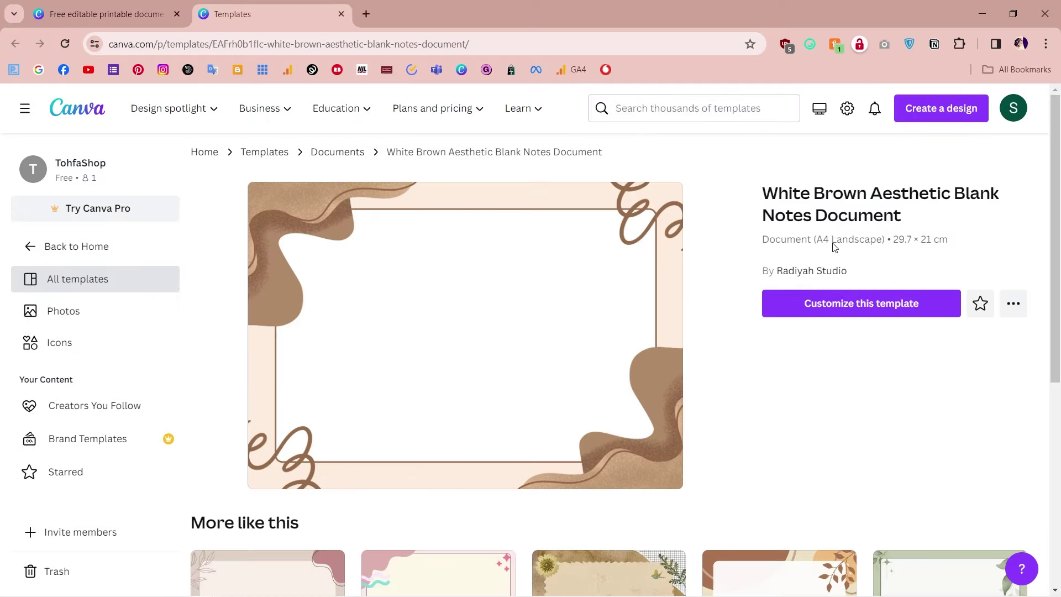
pyautogui.click(862, 304)
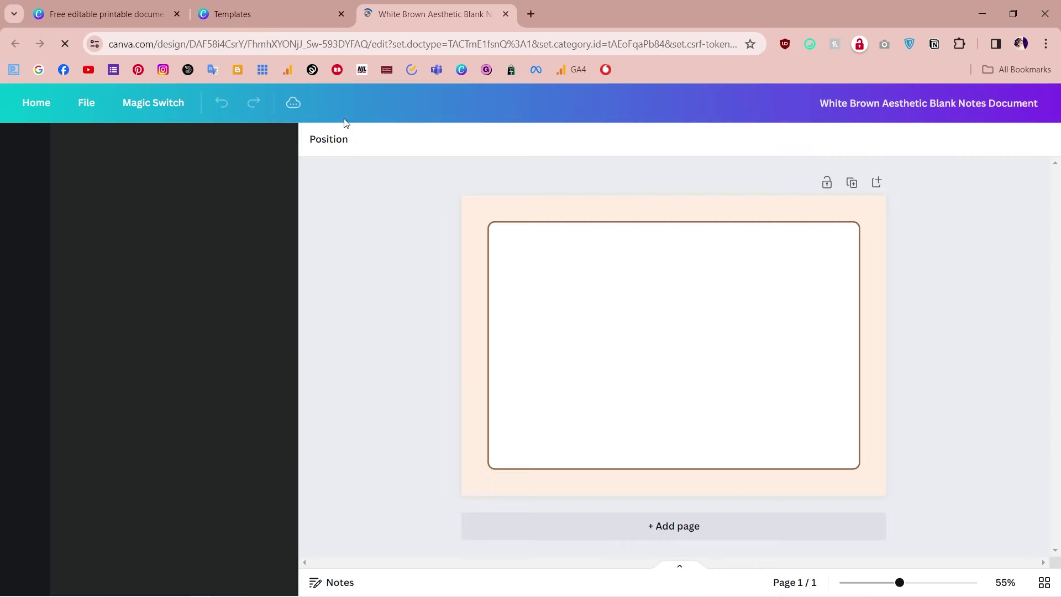
pyautogui.click(507, 252)
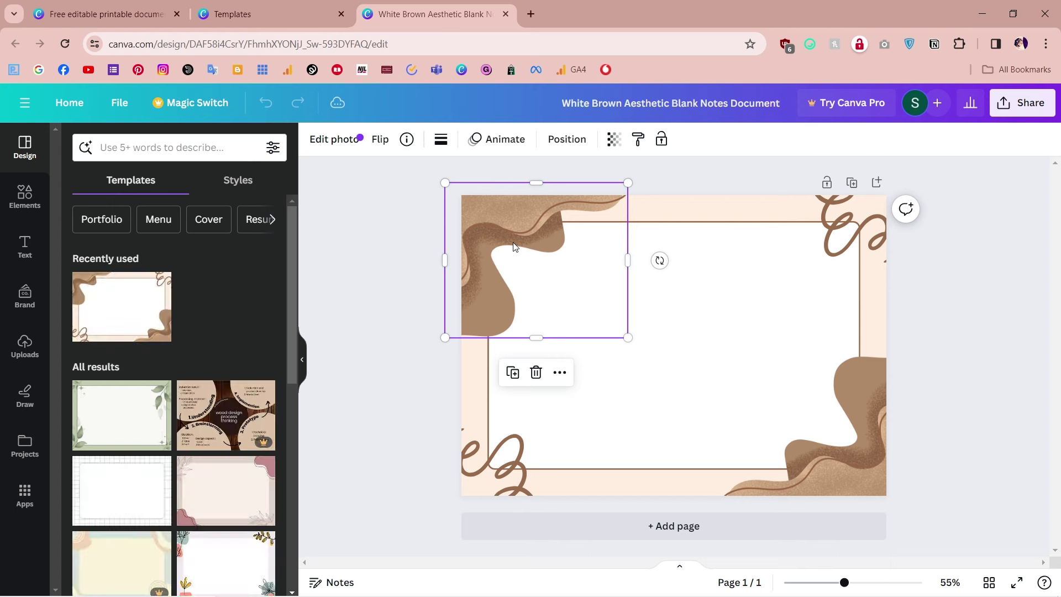
pyautogui.press('Delete')
pyautogui.moveTo(434, 200); pyautogui.dragTo(961, 460)
pyautogui.press('Delete')
# - Rename the design as Bookmark
pyautogui.write('Book')
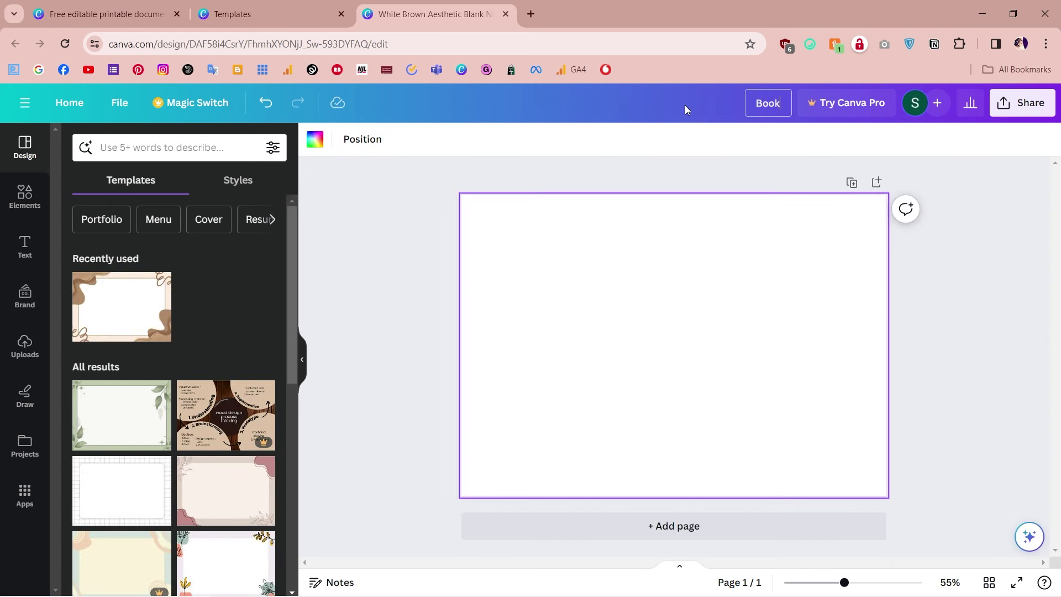
pyautogui.write('mark')
pyautogui.press('Return')
pyautogui.click(640, 286)
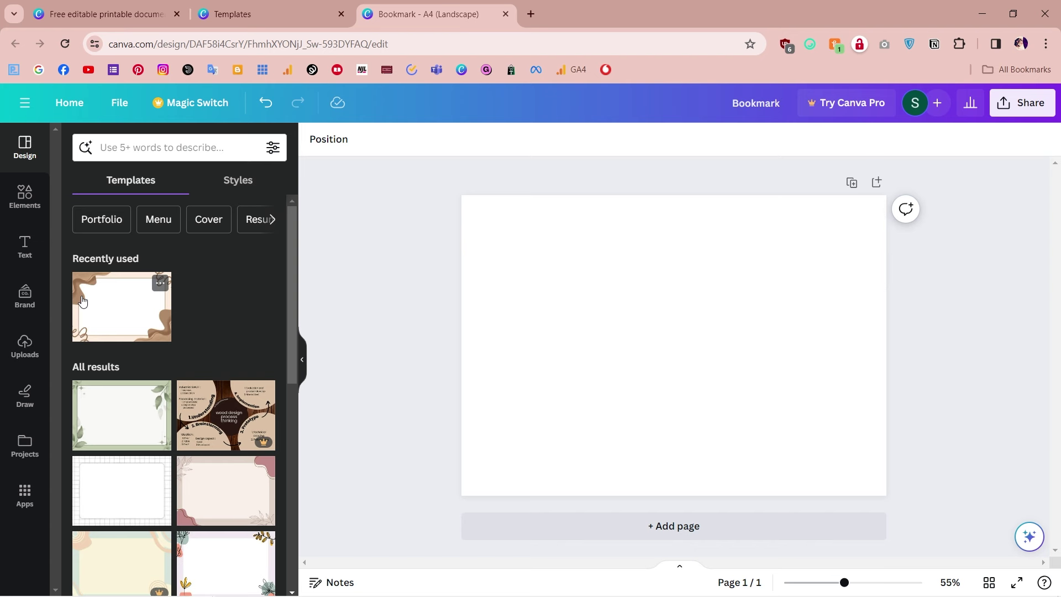
# - Add a square shape and stretch it into a tall rectangle near the page's left edge
pyautogui.click(27, 207)
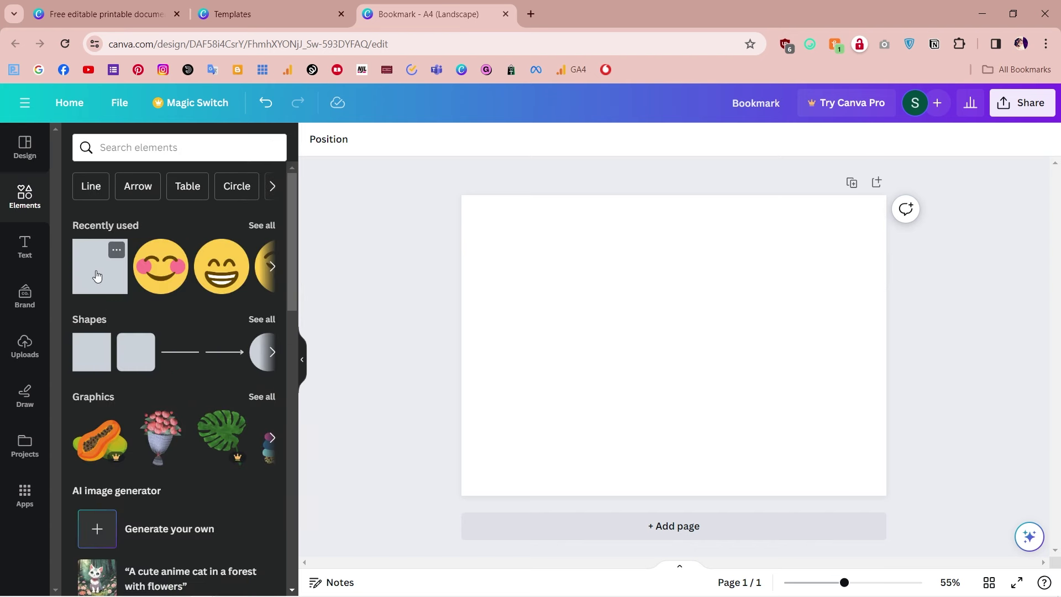
pyautogui.click(97, 275)
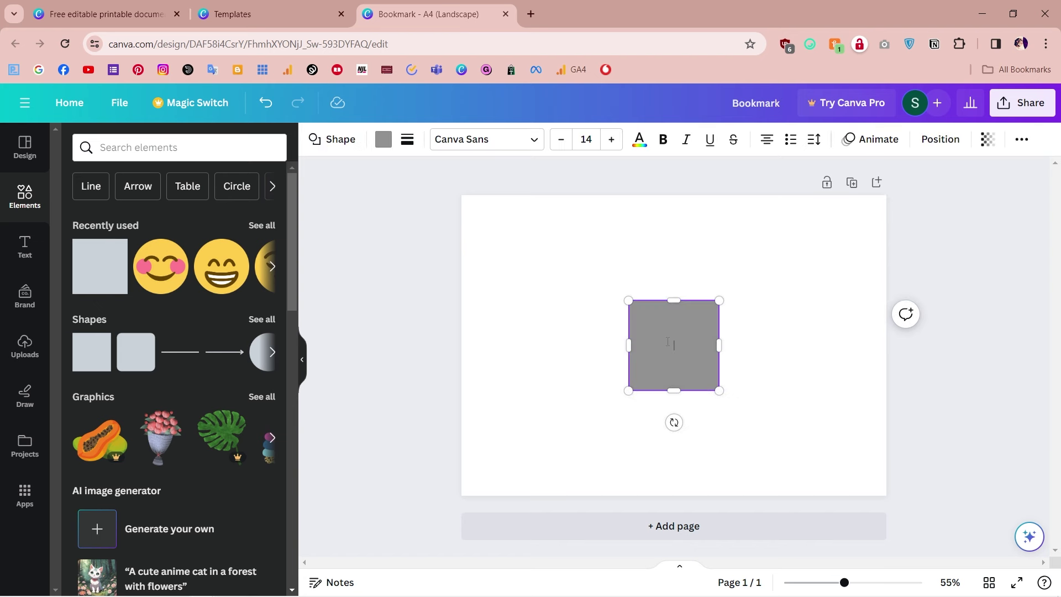
pyautogui.moveTo(677, 348); pyautogui.dragTo(524, 270)
pyautogui.moveTo(521, 315); pyautogui.dragTo(531, 483)
pyautogui.moveTo(520, 225); pyautogui.dragTo(525, 204)
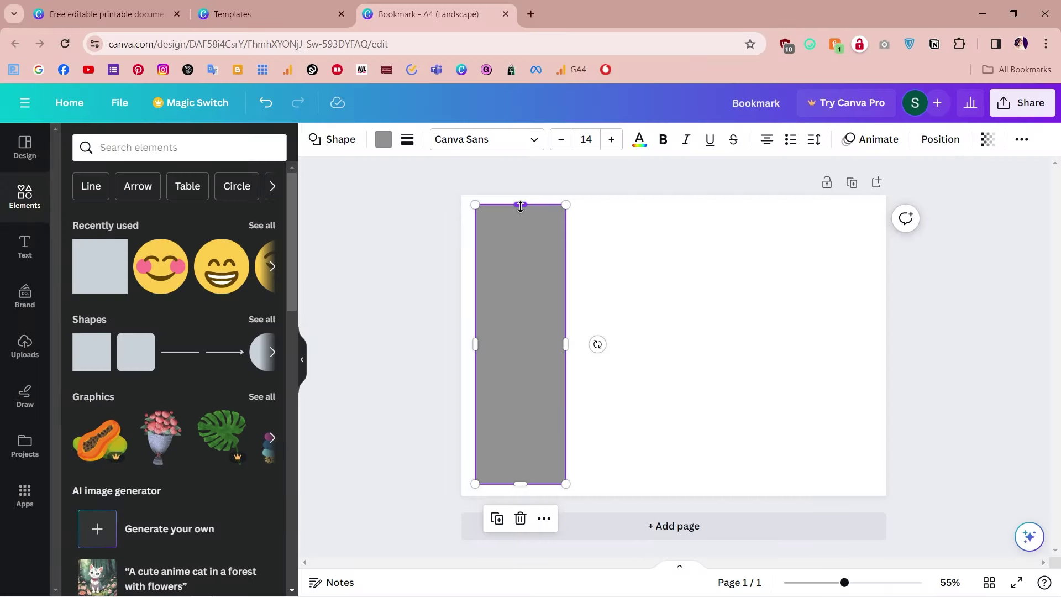
# - Adjust the rectangle to about 5.84 cm wide and 18.08 cm high and align it to the vertical middle of the page
pyautogui.moveTo(524, 386); pyautogui.dragTo(515, 392)
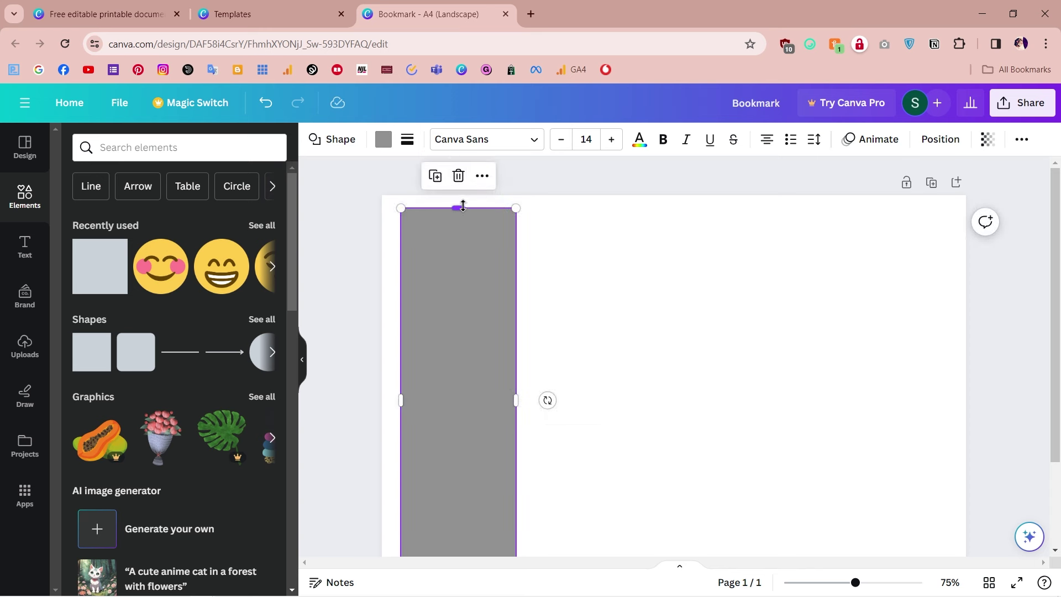
pyautogui.moveTo(462, 207); pyautogui.dragTo(461, 235)
pyautogui.click(940, 139)
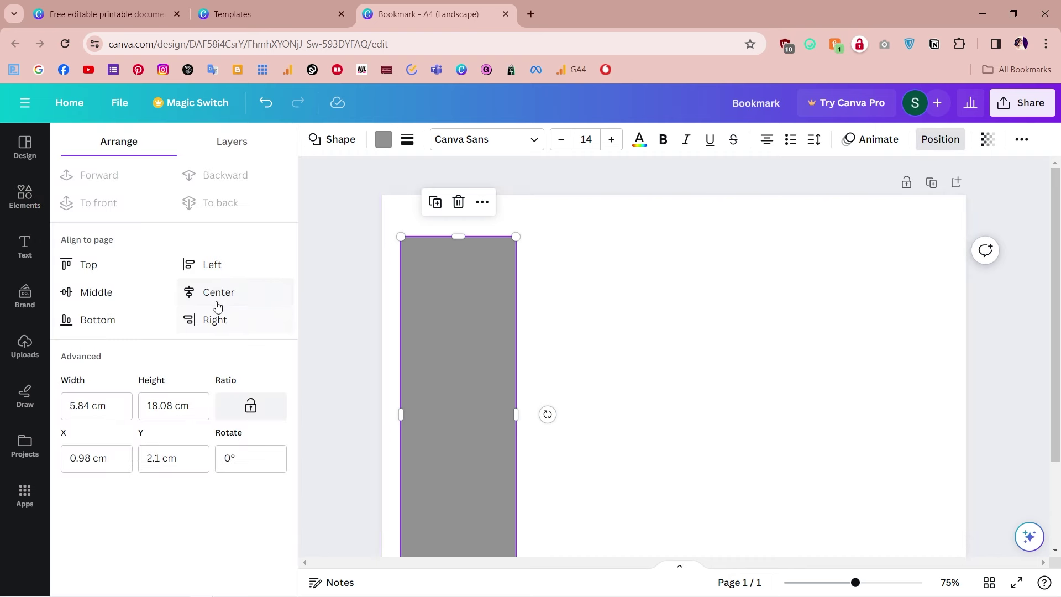
pyautogui.click(130, 299)
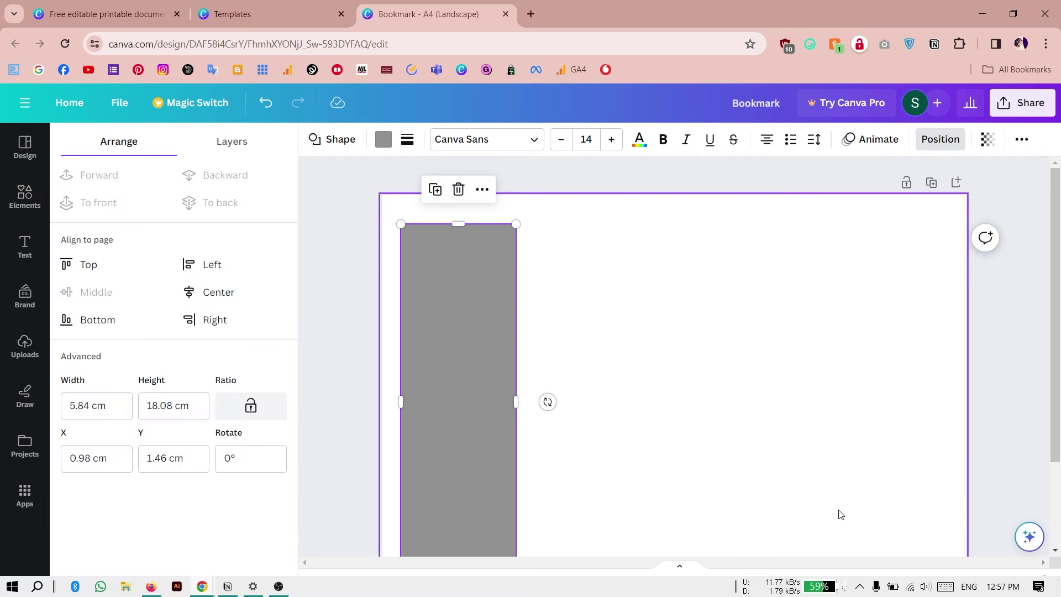
# - Duplicate the rectangle into a side-by-side row of four, removing the extra copy that overhangs the page
pyautogui.moveTo(607, 411); pyautogui.dragTo(601, 416)
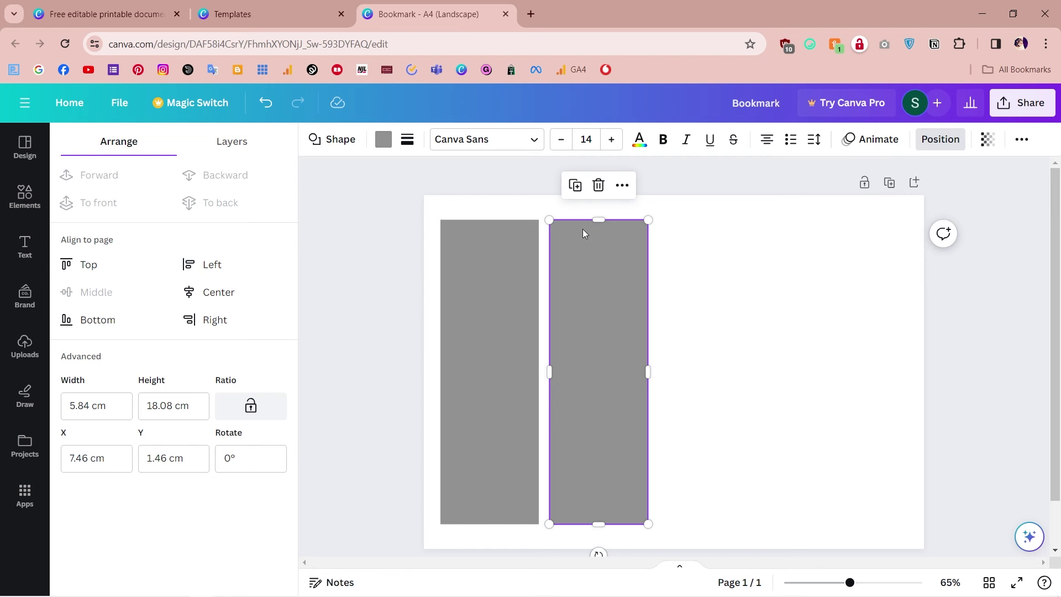
pyautogui.click(575, 185)
pyautogui.click(682, 185)
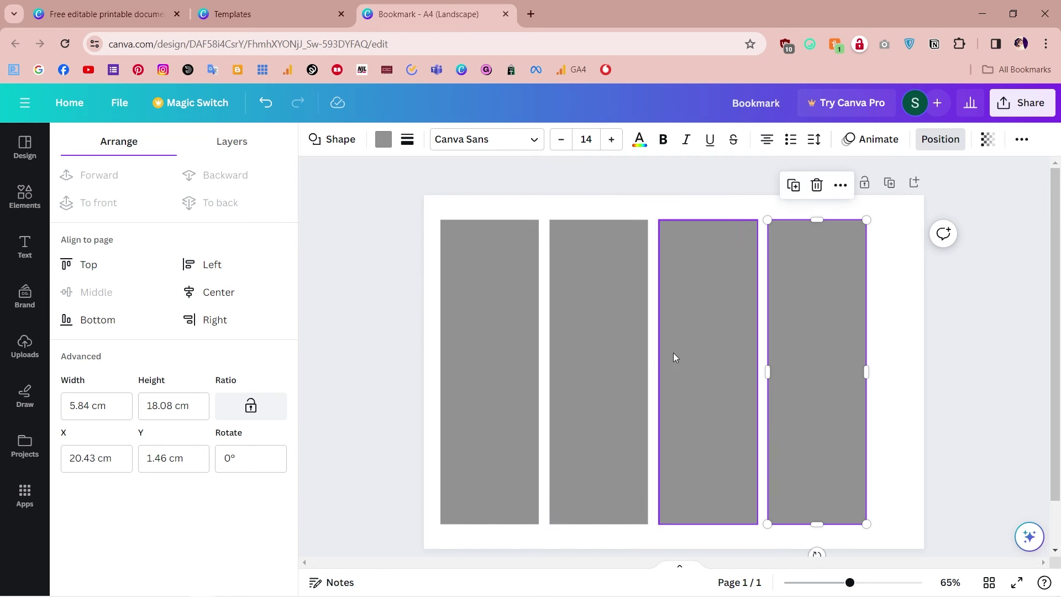
pyautogui.hotkey('ctrl', 'd')
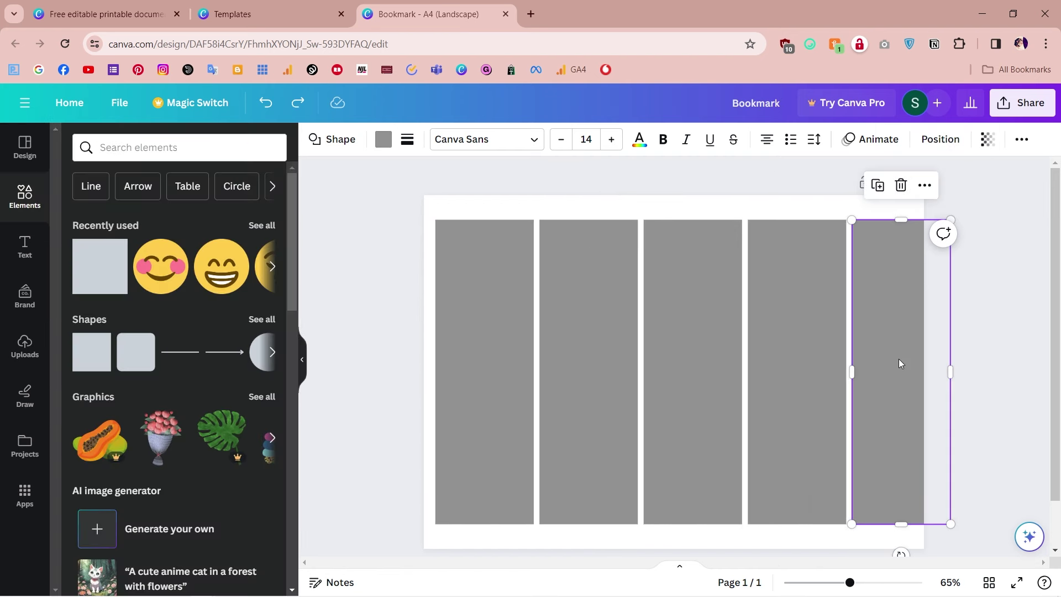
pyautogui.press('Delete')
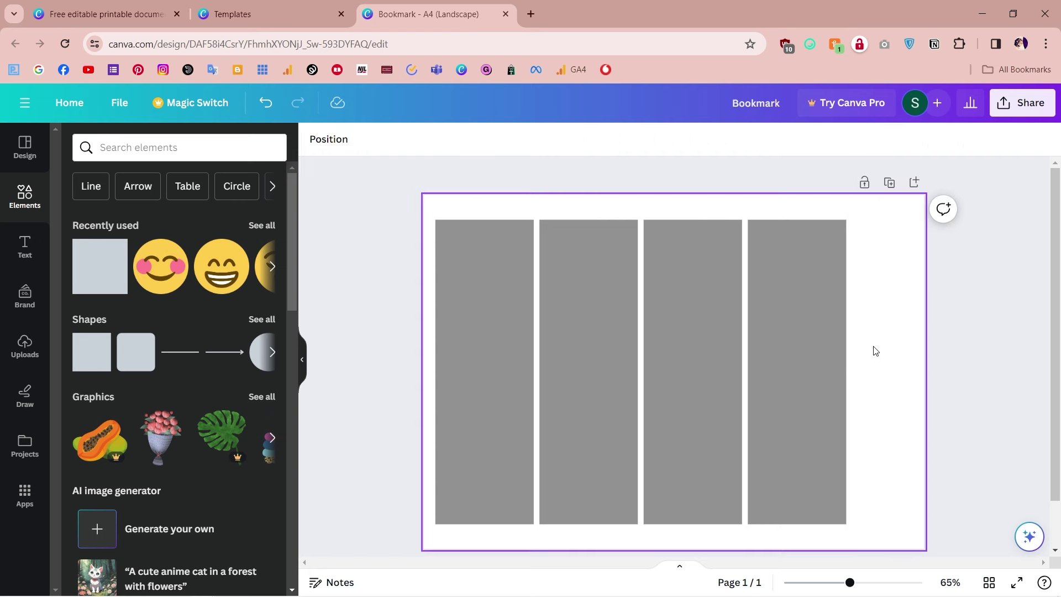
# - Spread the four rectangles across the page with roughly even gaps and centre the whole row
pyautogui.moveTo(820, 359); pyautogui.dragTo(862, 360)
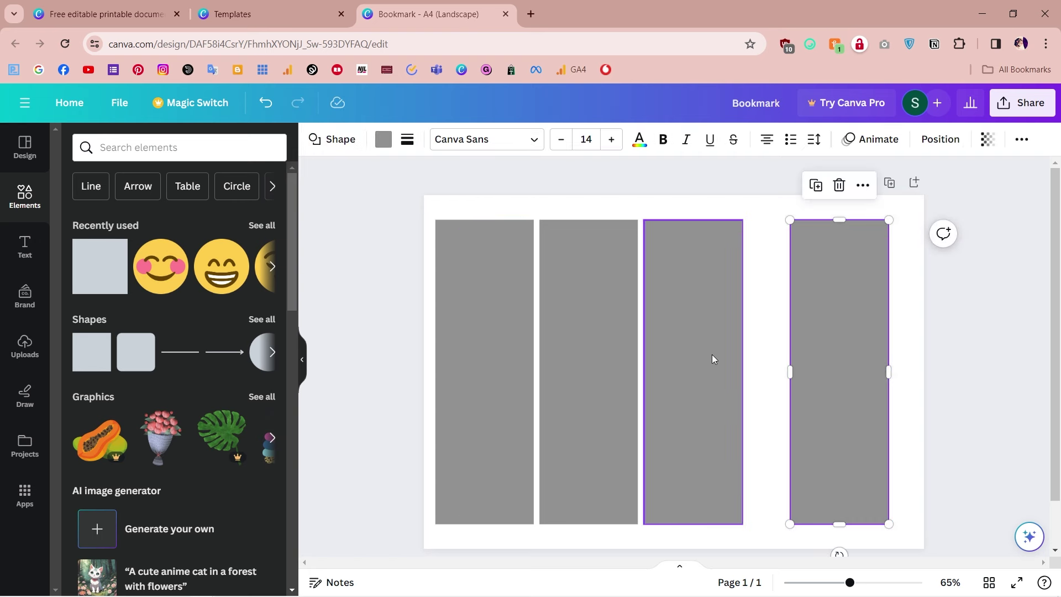
pyautogui.moveTo(714, 358); pyautogui.dragTo(742, 358)
pyautogui.moveTo(600, 361); pyautogui.dragTo(615, 361)
pyautogui.click(491, 370)
pyautogui.keyDown('shift'); pyautogui.click(581, 380); pyautogui.keyUp('shift')
pyautogui.keyDown('shift'); pyautogui.click(700, 391); pyautogui.keyUp('shift')
pyautogui.keyDown('shift'); pyautogui.click(813, 397); pyautogui.keyUp('shift')
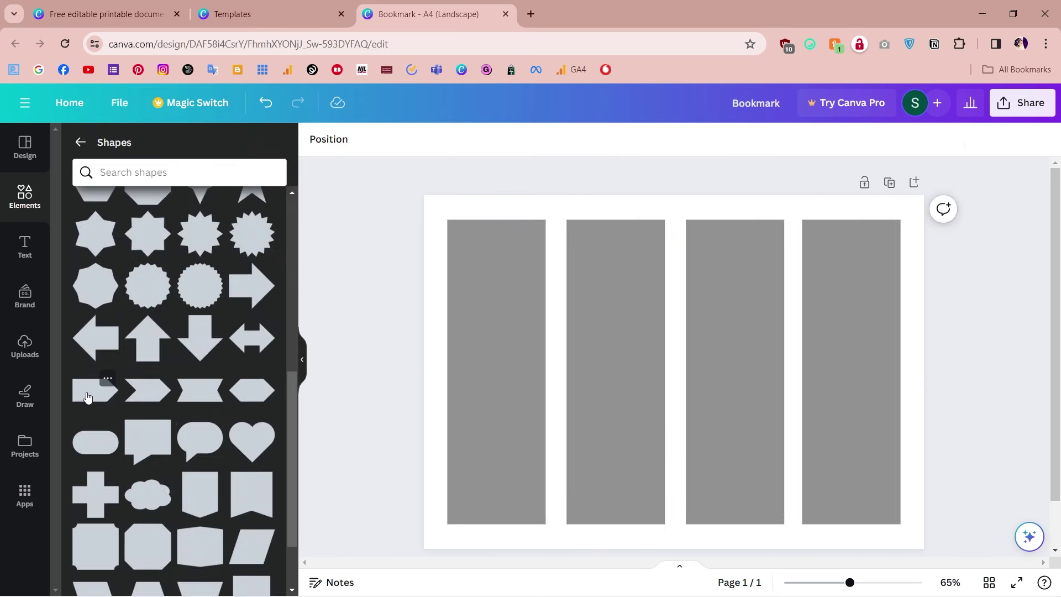
# - Add a pentagon arrow shape, rotate it to point upward, and stretch it to cover the second rectangle exactly
pyautogui.click(95, 390)
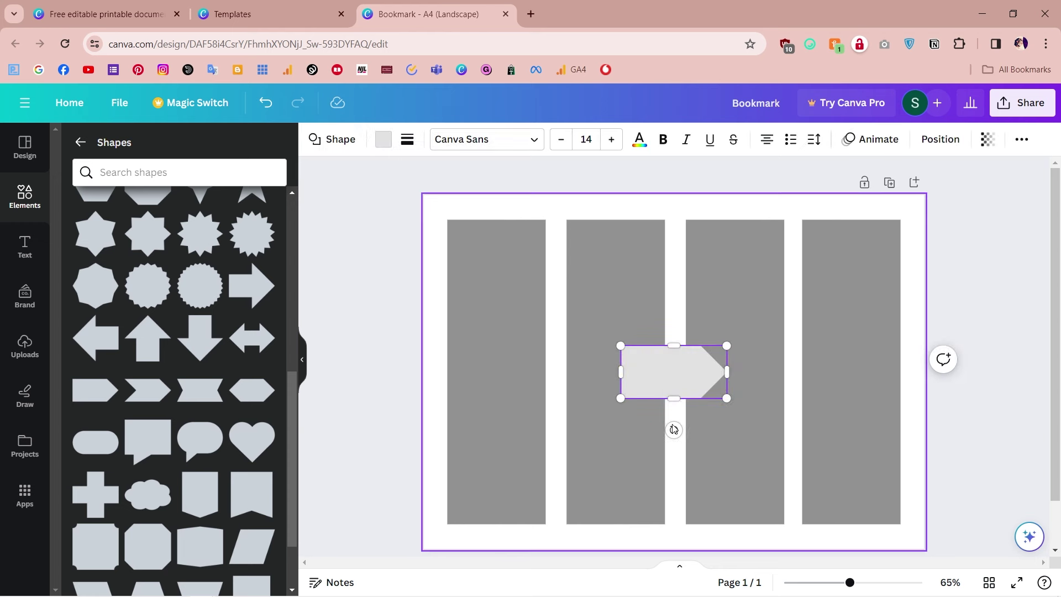
pyautogui.moveTo(674, 430); pyautogui.dragTo(604, 509)
pyautogui.moveTo(620, 471); pyautogui.dragTo(665, 460)
pyautogui.moveTo(616, 419); pyautogui.dragTo(616, 219)
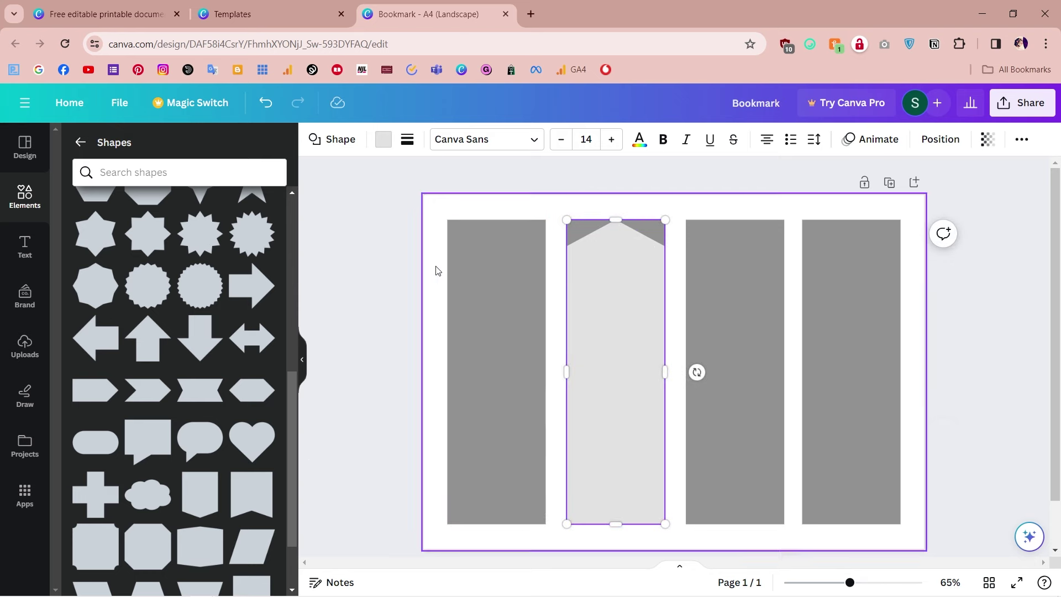
# - Delete the gray rectangle behind the pointed shape
pyautogui.click(408, 267)
pyautogui.click(588, 224)
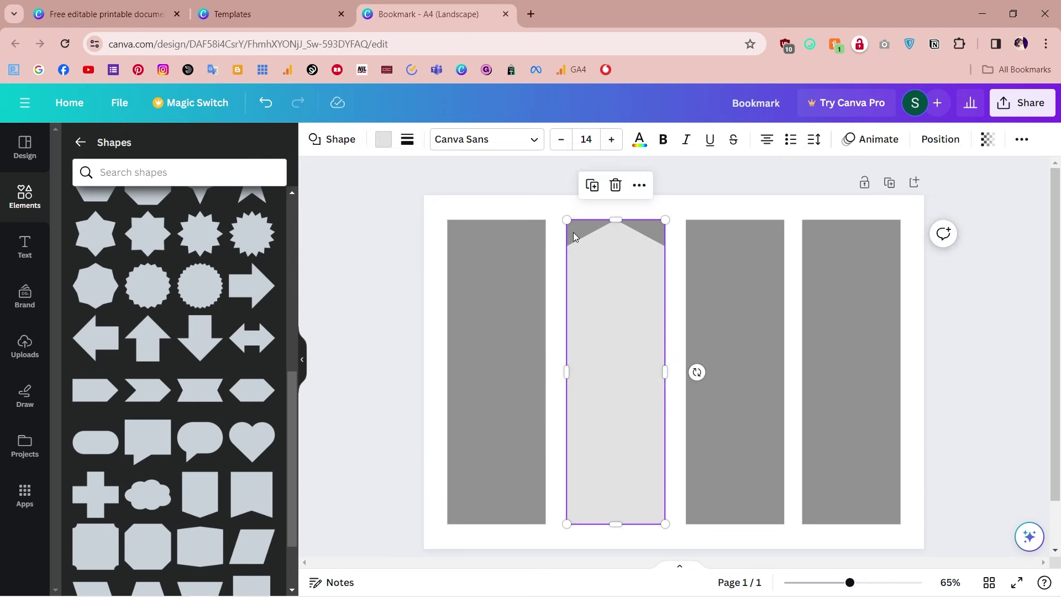
pyautogui.press('Delete')
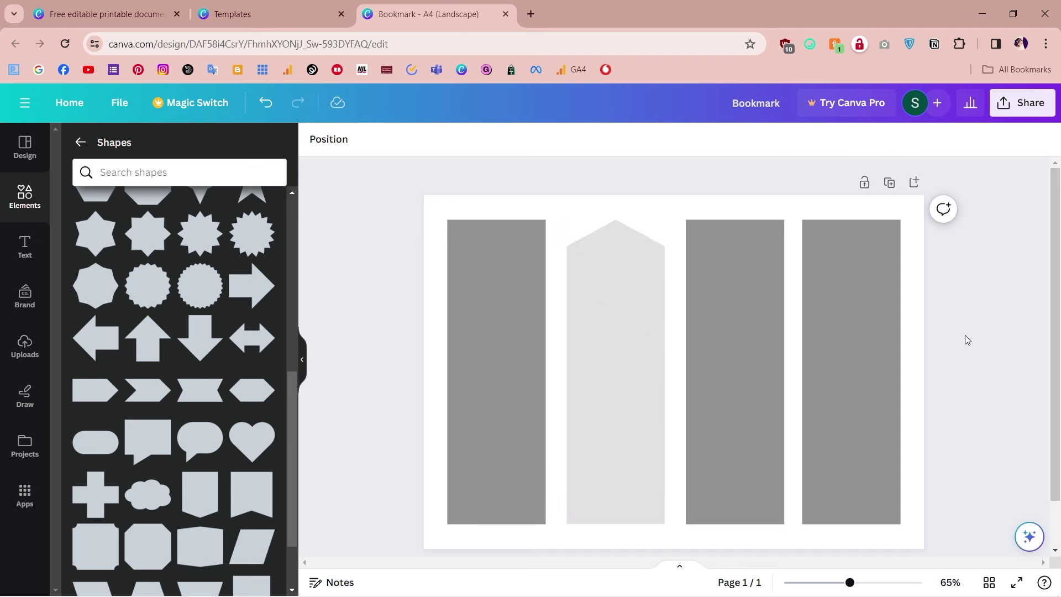
pyautogui.scroll(-2, 230, 443)
pyautogui.click(251, 511)
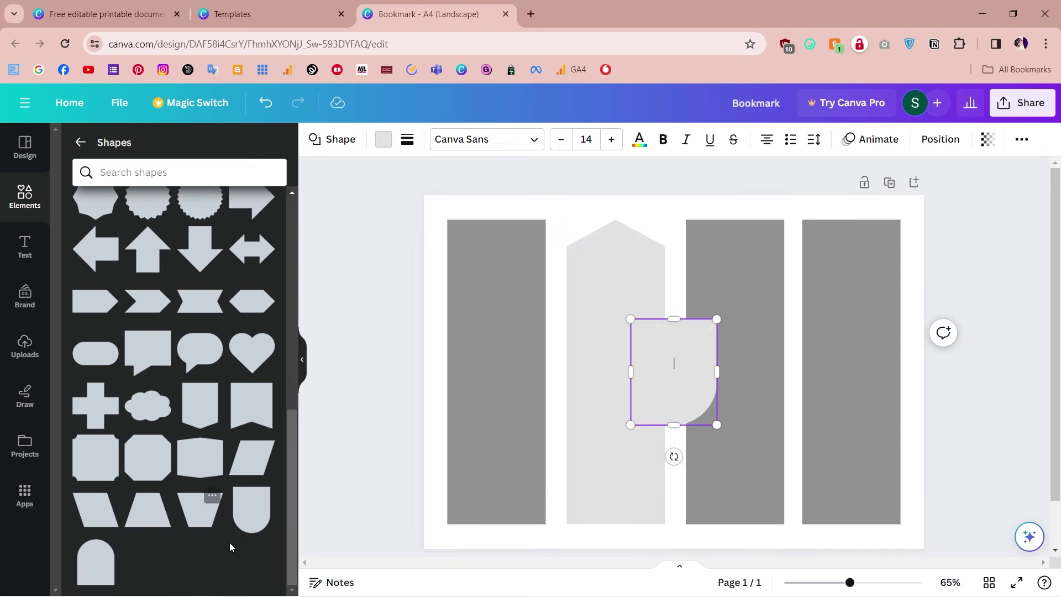
pyautogui.click(400, 377)
pyautogui.click(682, 367)
pyautogui.press('Delete')
# - Add an arch shape fitted over the fourth rectangle and delete the gray rectangle behind it
pyautogui.click(104, 573)
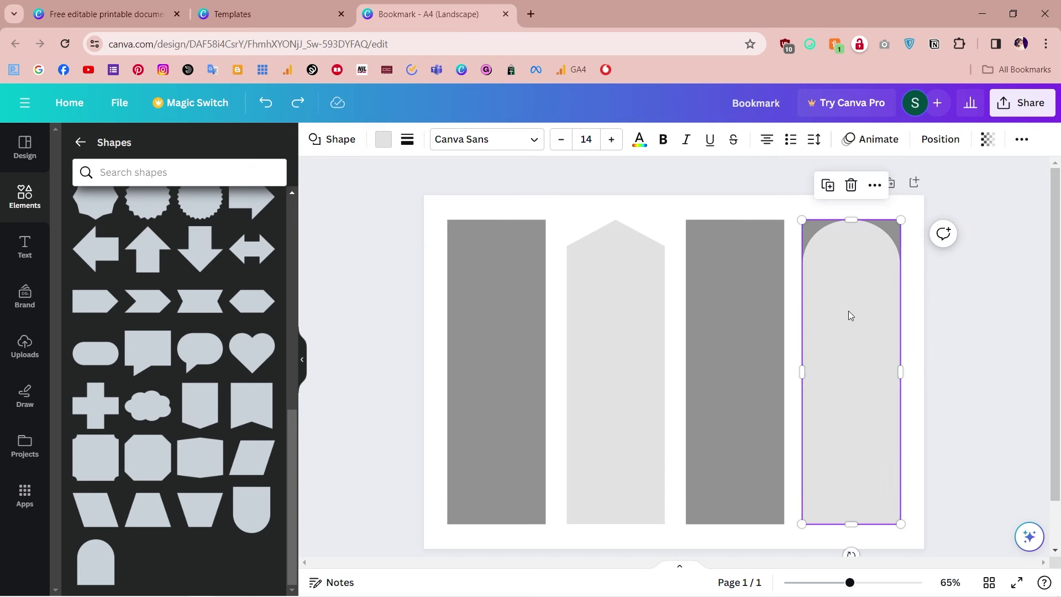
pyautogui.keyDown('ctrl'); pyautogui.click(832, 280); pyautogui.keyUp('ctrl')
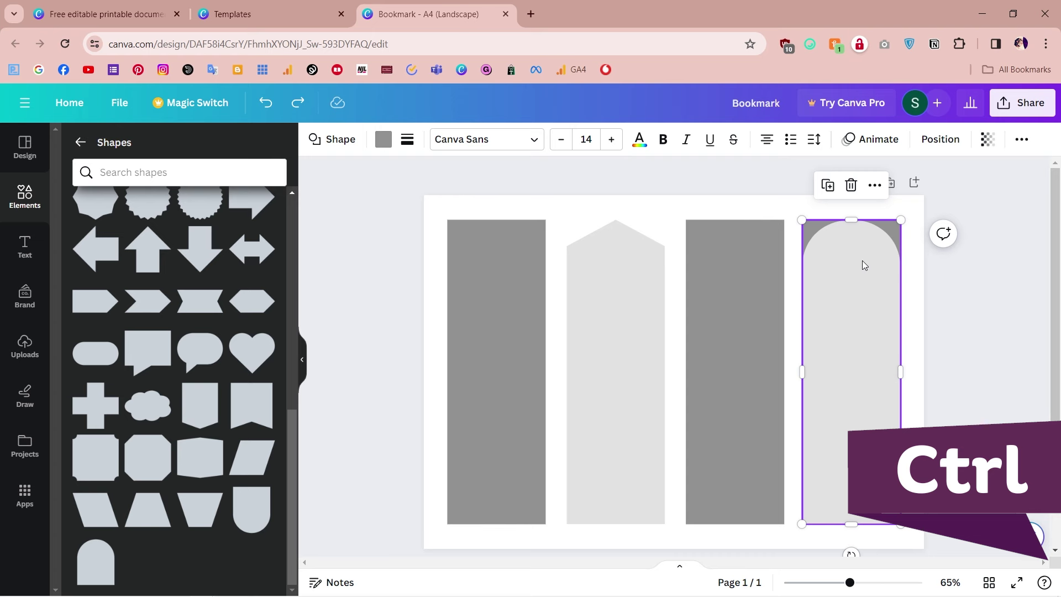
pyautogui.press('Delete')
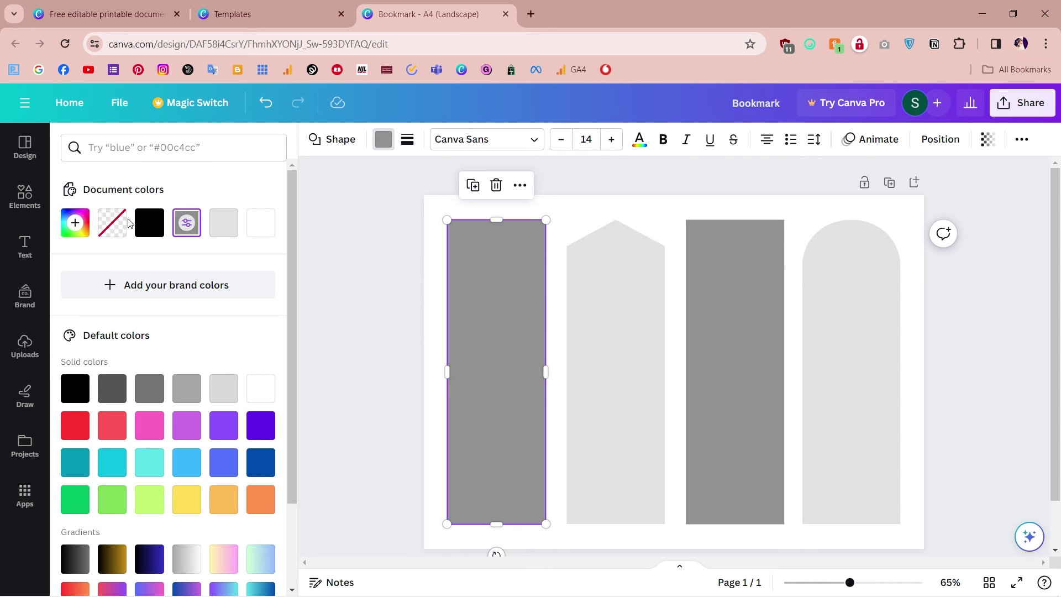
# - Remove the first rectangle's fill colour and give it a solid black border with a weight of 1
pyautogui.click(113, 223)
pyautogui.click(407, 140)
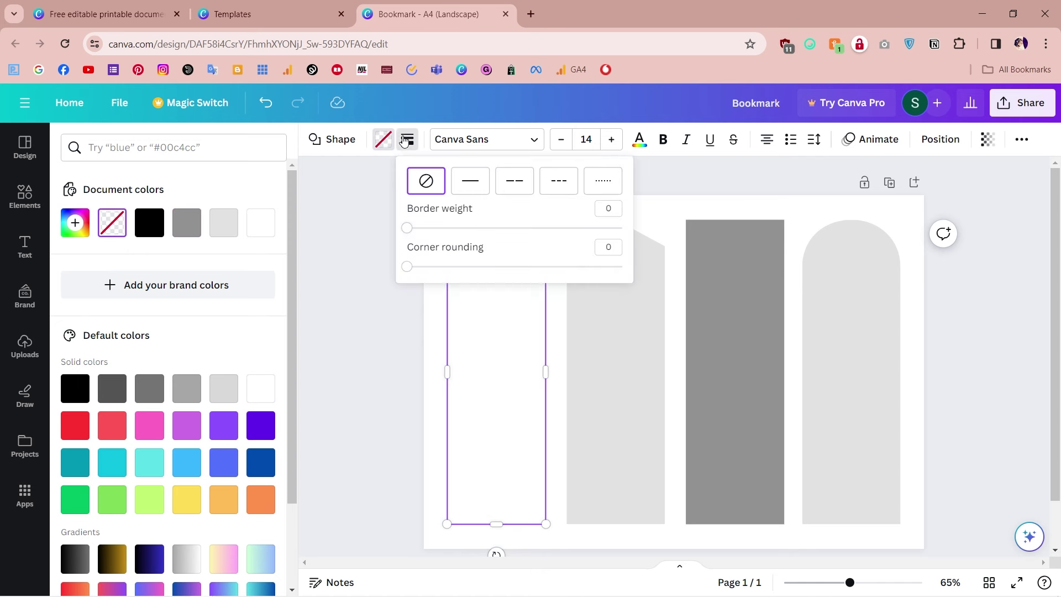
pyautogui.click(610, 208)
pyautogui.write('2')
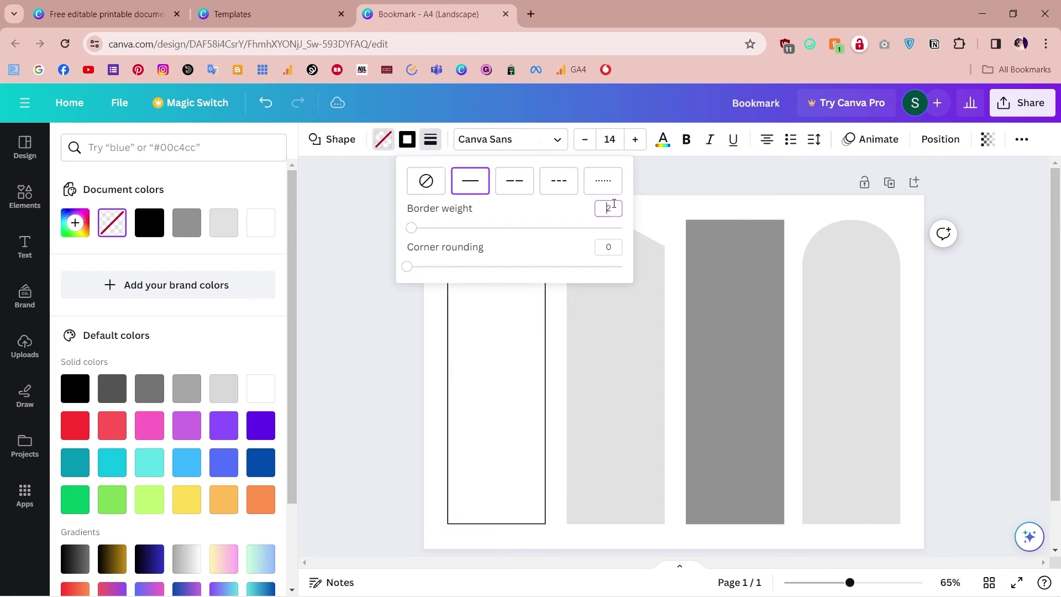
pyautogui.press('BackSpace')
pyautogui.write('1')
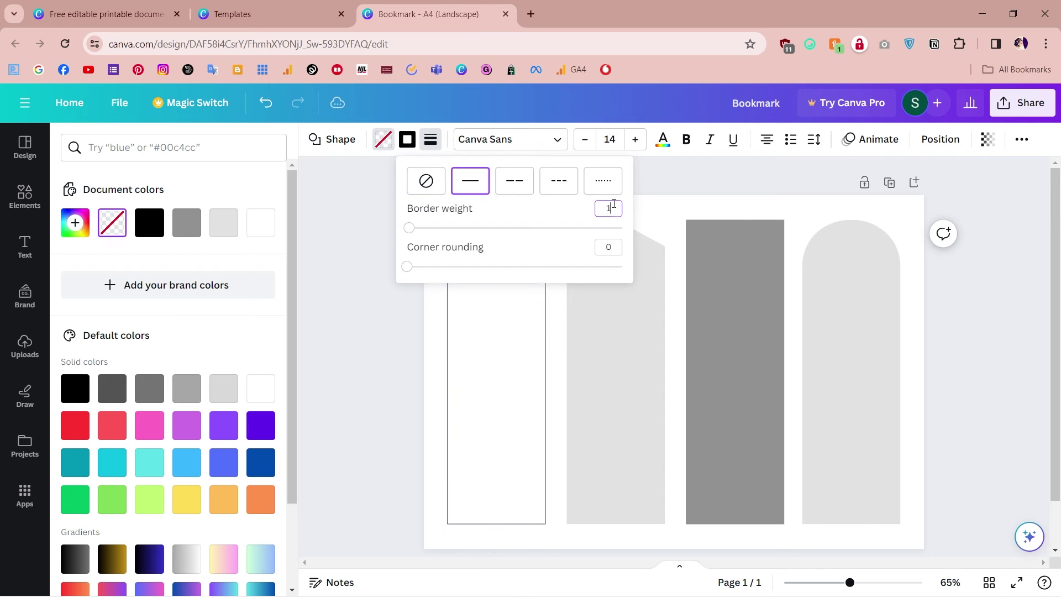
pyautogui.click(366, 332)
pyautogui.click(366, 332)
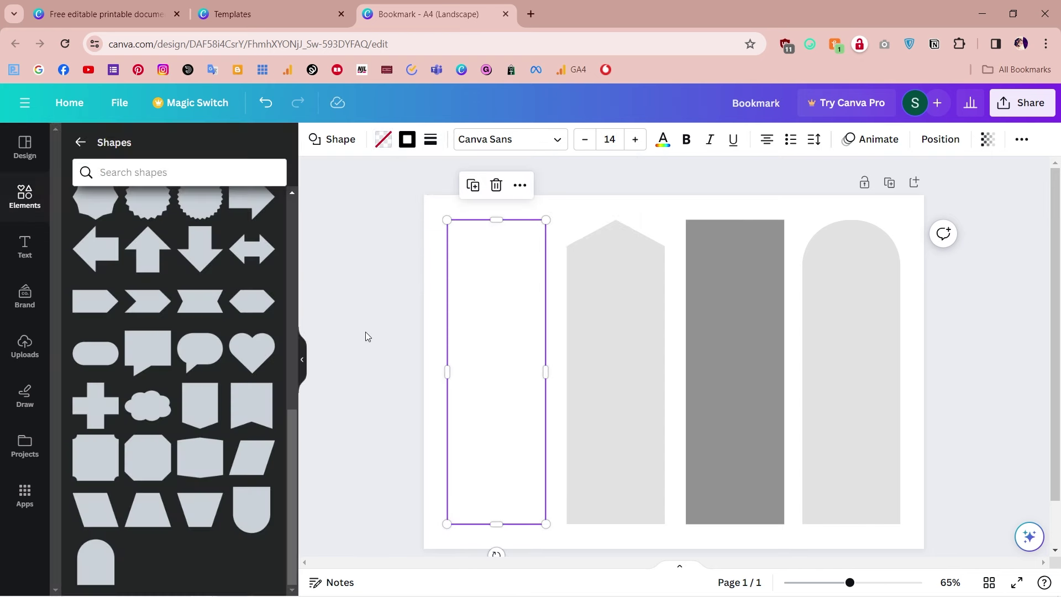
pyautogui.click(366, 332)
# - Search the elements for "books" and look through the graphics for line-art book illustrations
pyautogui.click(81, 142)
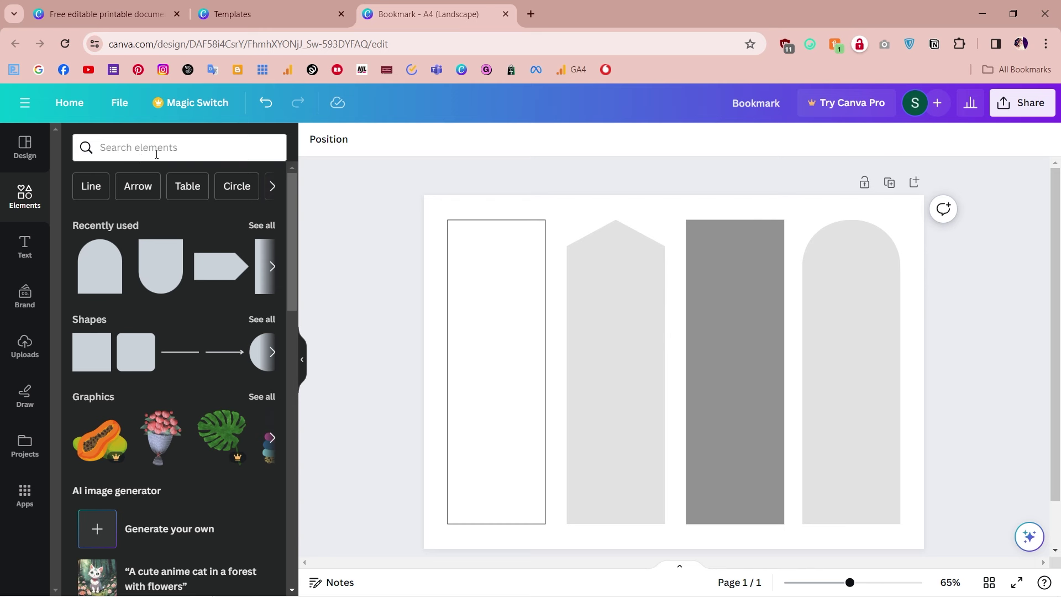
pyautogui.click(154, 148)
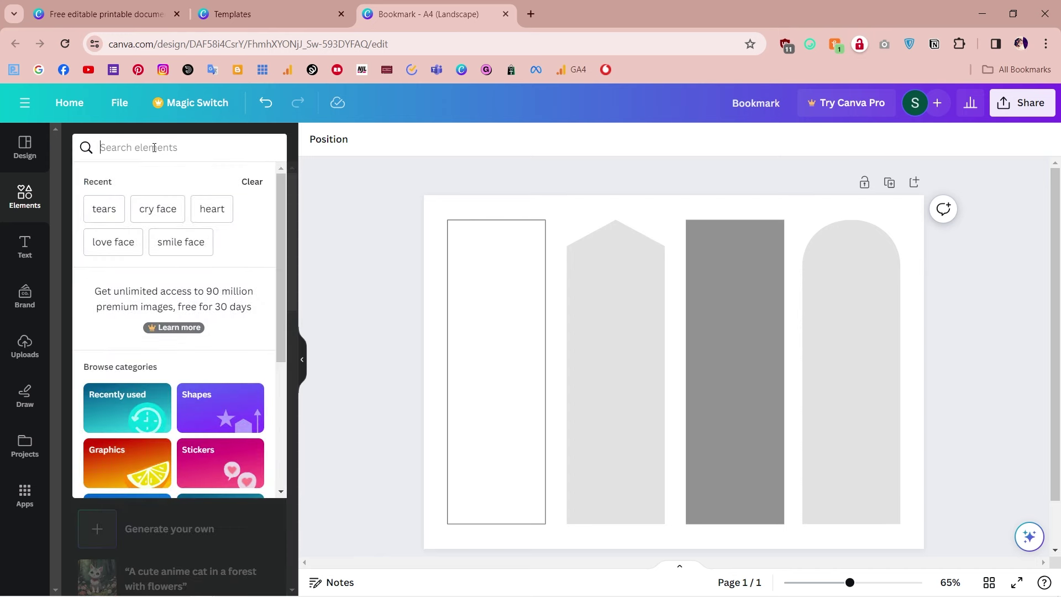
pyautogui.write('books')
pyautogui.press('Return')
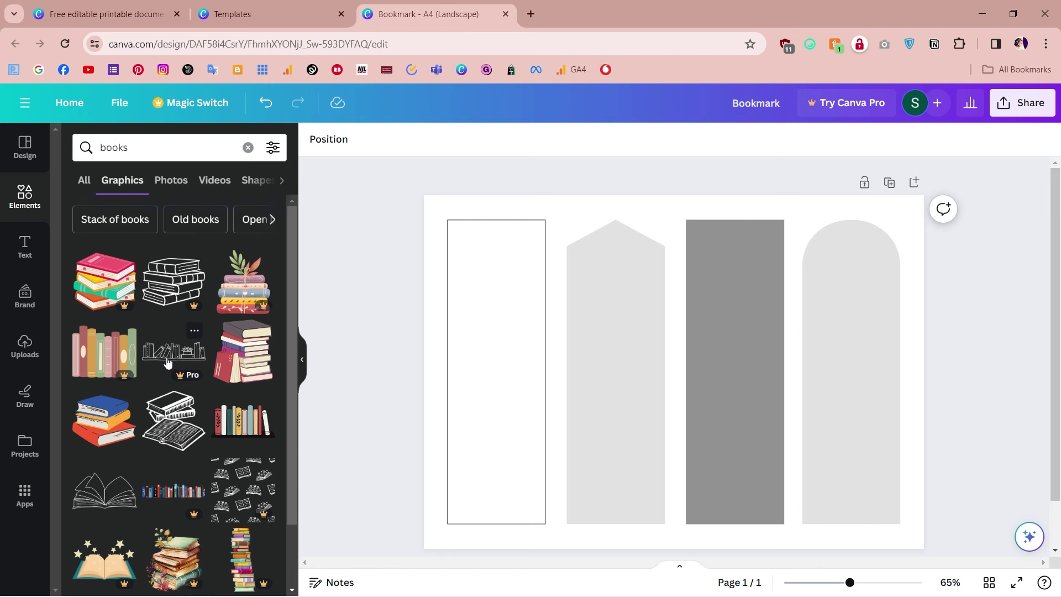
pyautogui.scroll(-5, 164, 457)
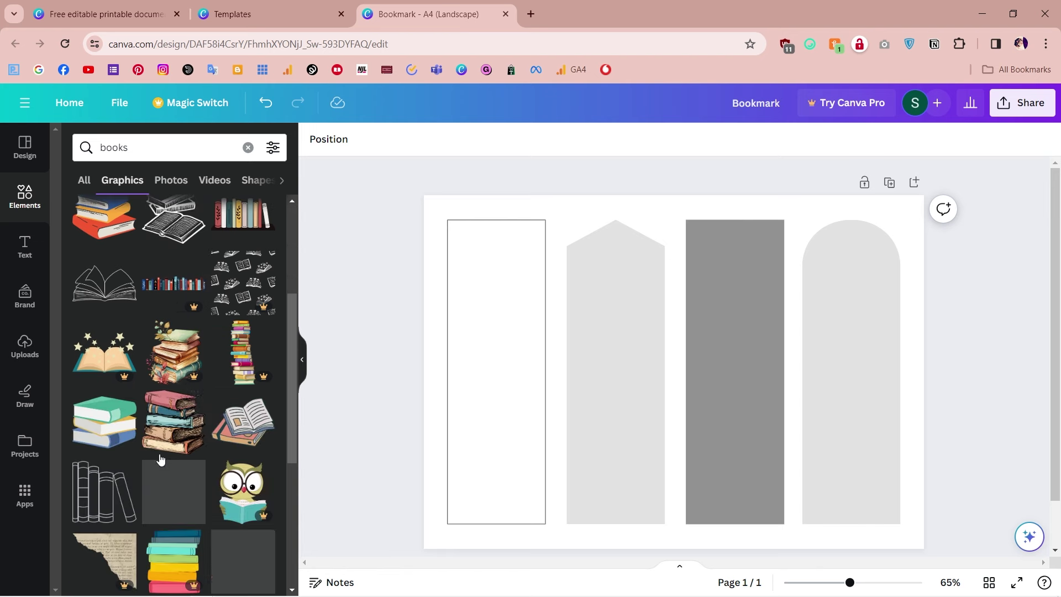
pyautogui.scroll(5, 154, 368)
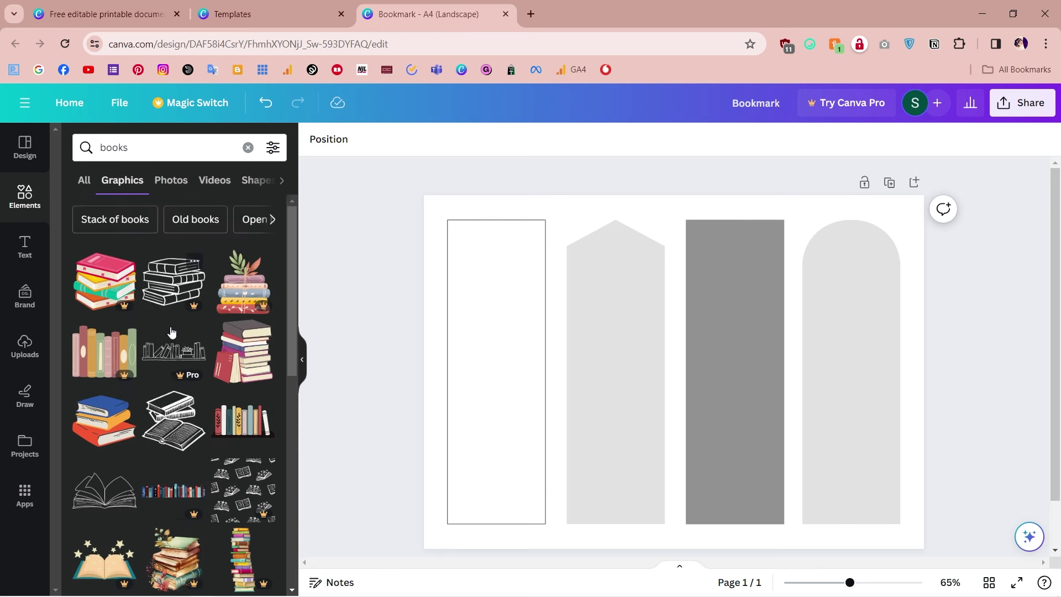
pyautogui.scroll(-3, 166, 376)
pyautogui.scroll(-3, 176, 381)
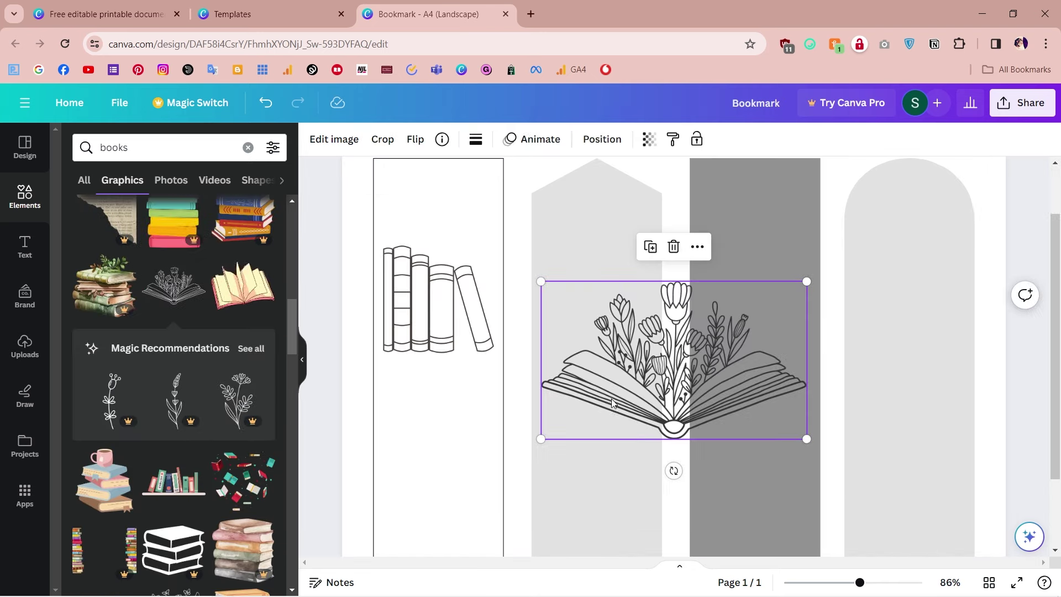
# - Position the floral open-book graphic and two plain open-book graphics in the first bookmark, shrinking them to fit its width
pyautogui.moveTo(612, 400); pyautogui.dragTo(402, 431)
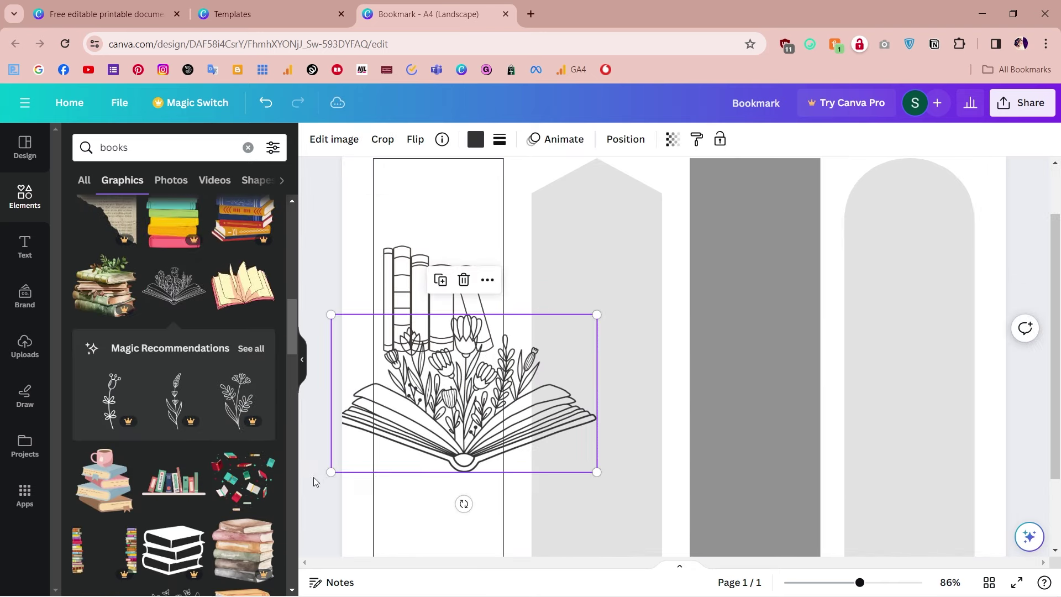
pyautogui.moveTo(331, 473); pyautogui.dragTo(383, 442)
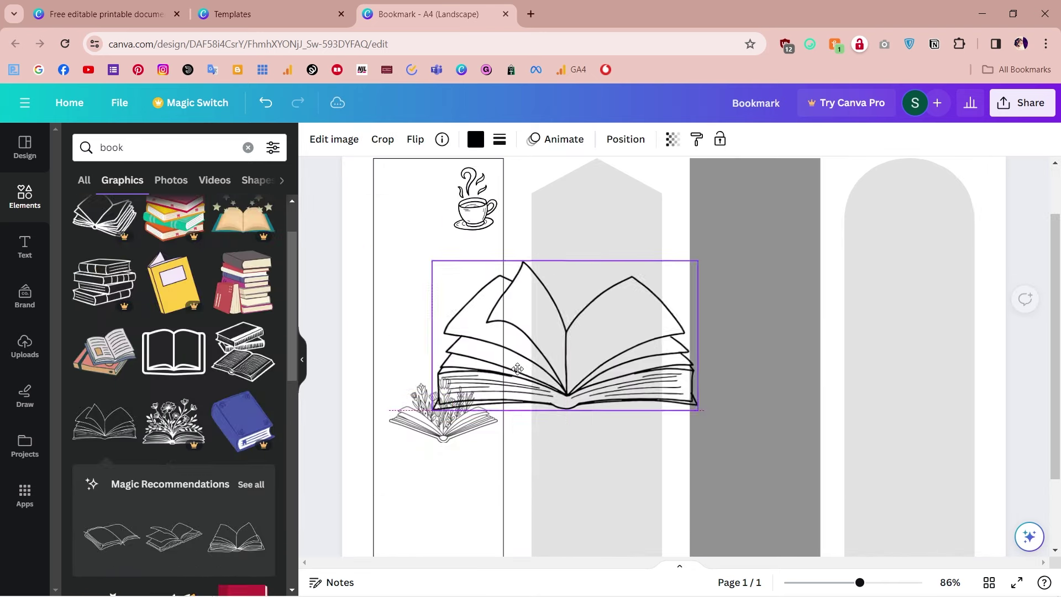
pyautogui.moveTo(696, 407); pyautogui.dragTo(567, 370)
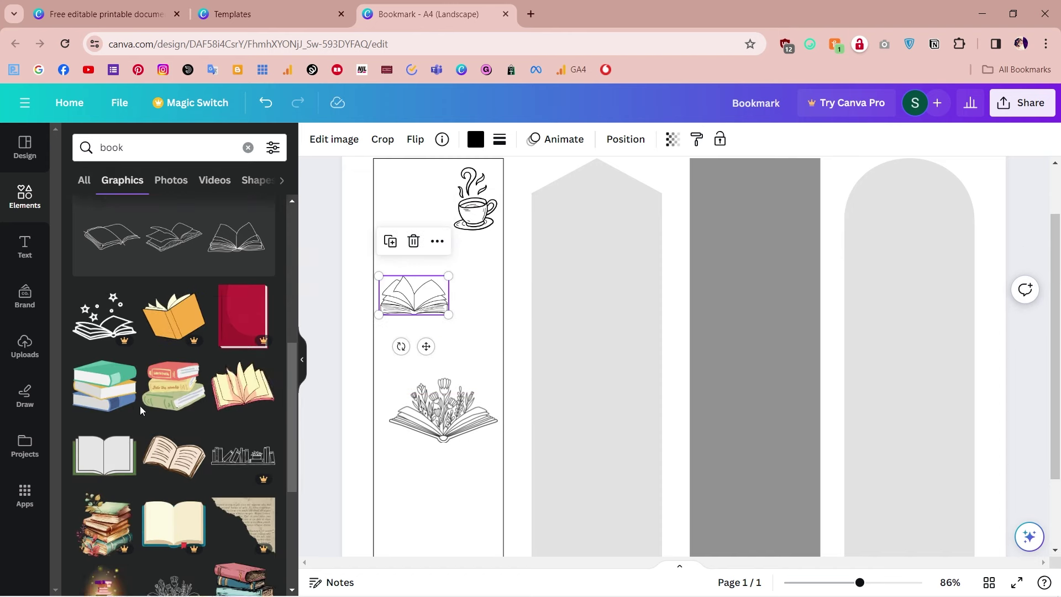
pyautogui.scroll(-1, 174, 387)
pyautogui.moveTo(238, 407); pyautogui.dragTo(454, 484)
pyautogui.moveTo(393, 511); pyautogui.dragTo(430, 492)
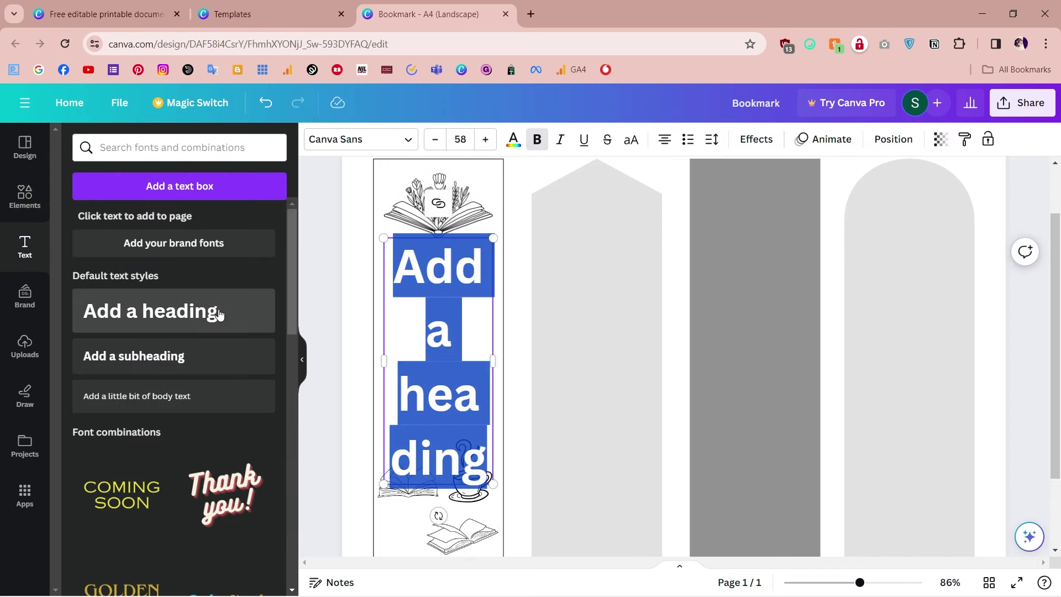
# - Replace the heading text in the first bookmark with "Today a reader, tomorrow a leader"
pyautogui.write('Tof')
pyautogui.press('BackSpace')
pyautogui.write('day a')
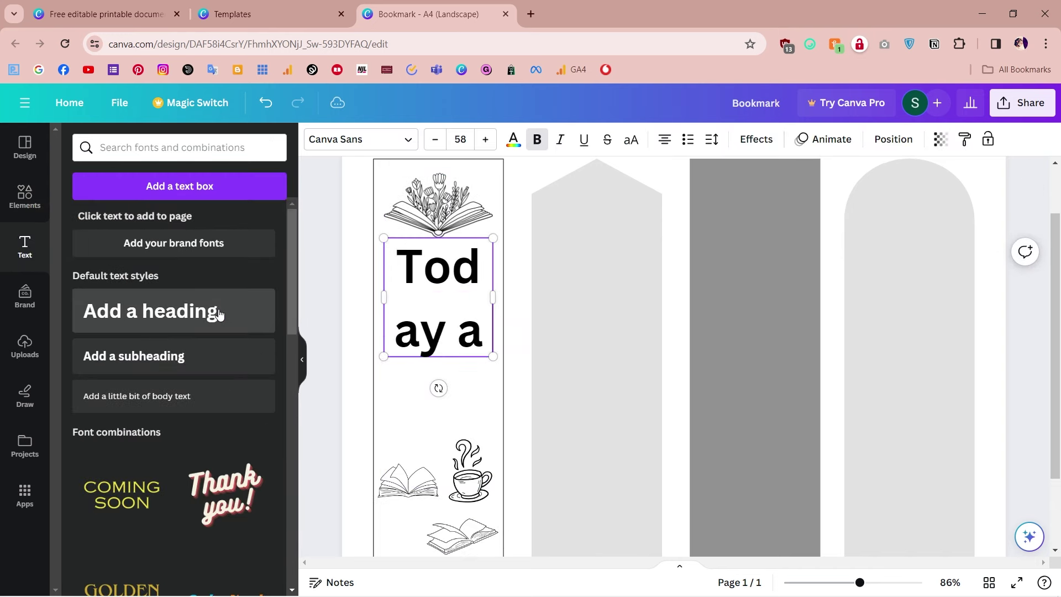
pyautogui.write(' reader, tomorrow a leader')
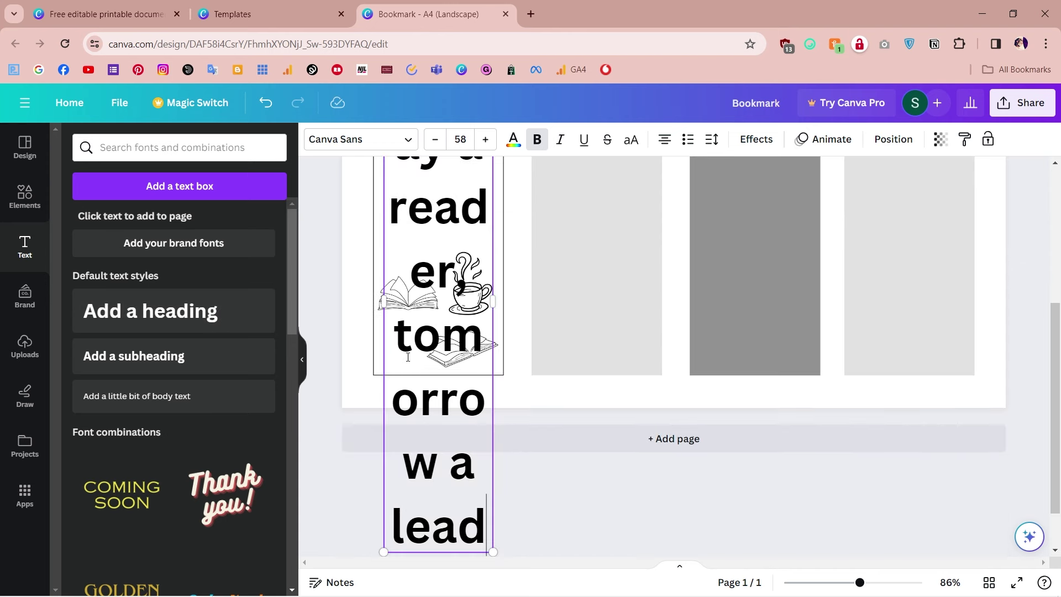
# - Reduce the quote's font size to 26 and change its font to a thin handwritten script
pyautogui.click(435, 143)
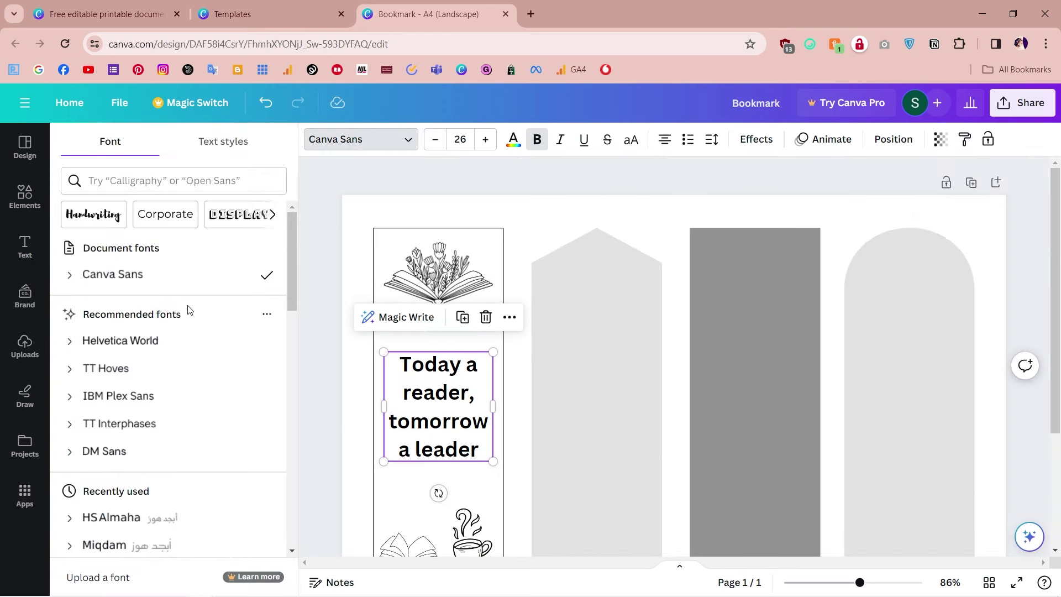
pyautogui.scroll(-5, 187, 321)
pyautogui.scroll(-15, 184, 324)
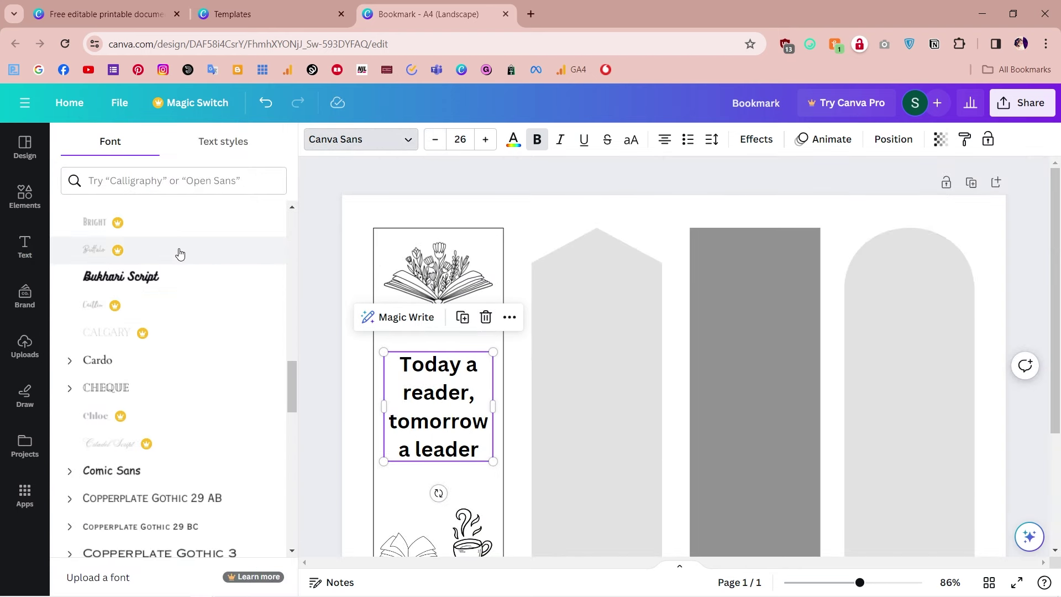
pyautogui.scroll(20, 239, 318)
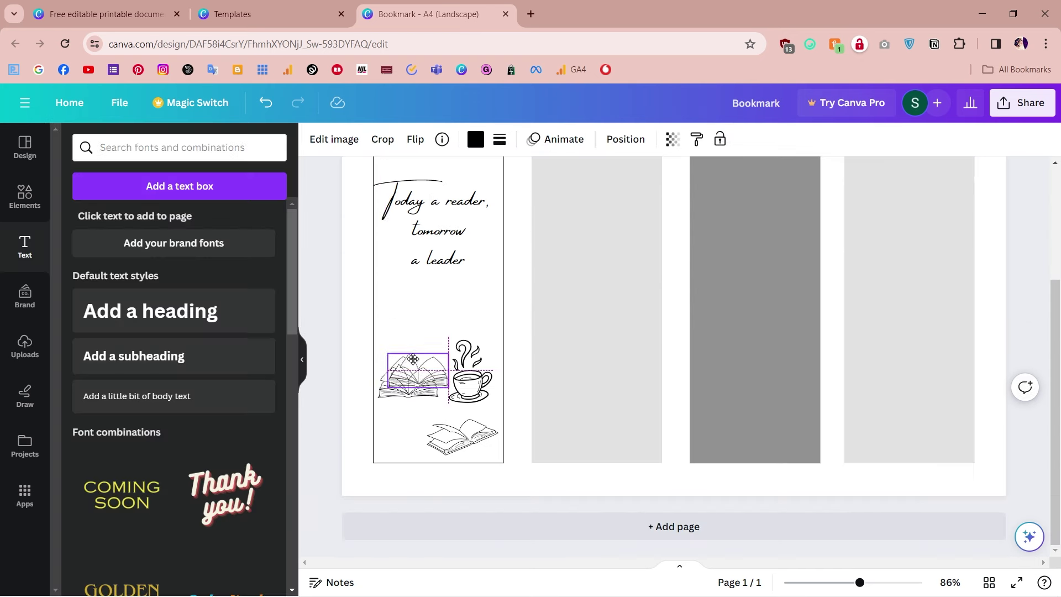
# - Place a copy of the upright open book above the original and delete the coffee cup graphic
pyautogui.moveTo(413, 359); pyautogui.dragTo(447, 341)
pyautogui.click(470, 374)
pyautogui.click(469, 302)
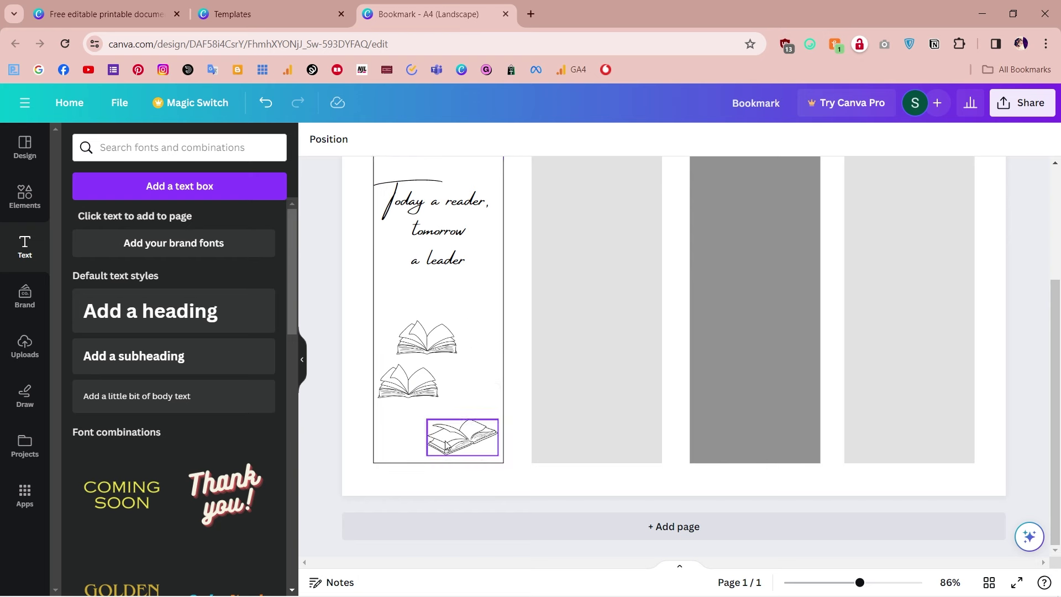
# - Stack the slanted and upright open books along the first bookmark's lower left edge and delete the extra upright copy
pyautogui.moveTo(448, 440); pyautogui.dragTo(399, 442)
pyautogui.moveTo(416, 372); pyautogui.dragTo(415, 390)
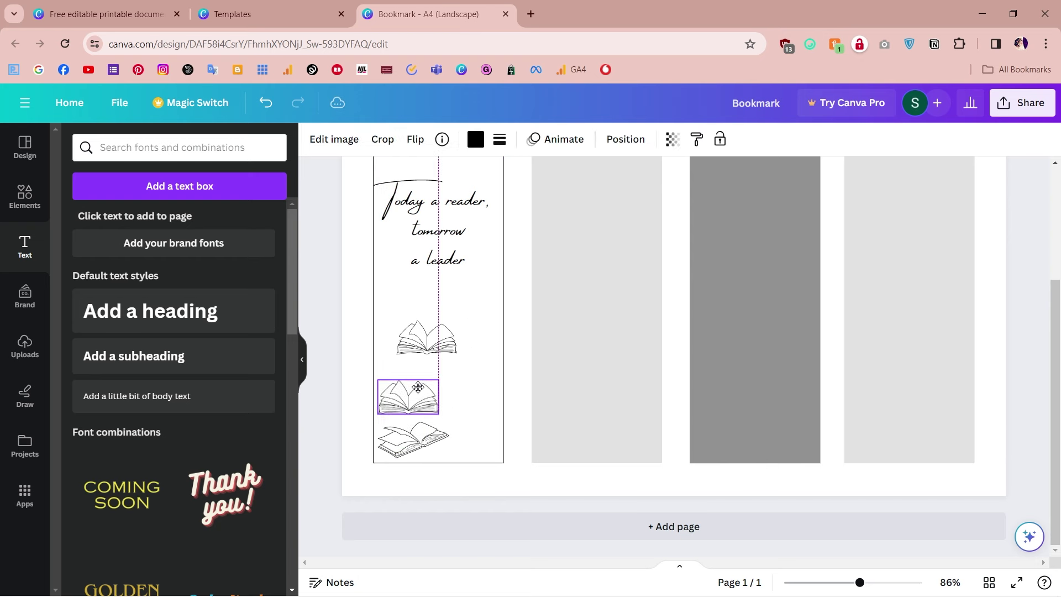
pyautogui.click(453, 340)
pyautogui.moveTo(452, 340); pyautogui.dragTo(434, 326)
pyautogui.press('Delete')
# - Duplicate the slanted open book and place the copy above the upright one in the first bookmark
pyautogui.click(405, 444)
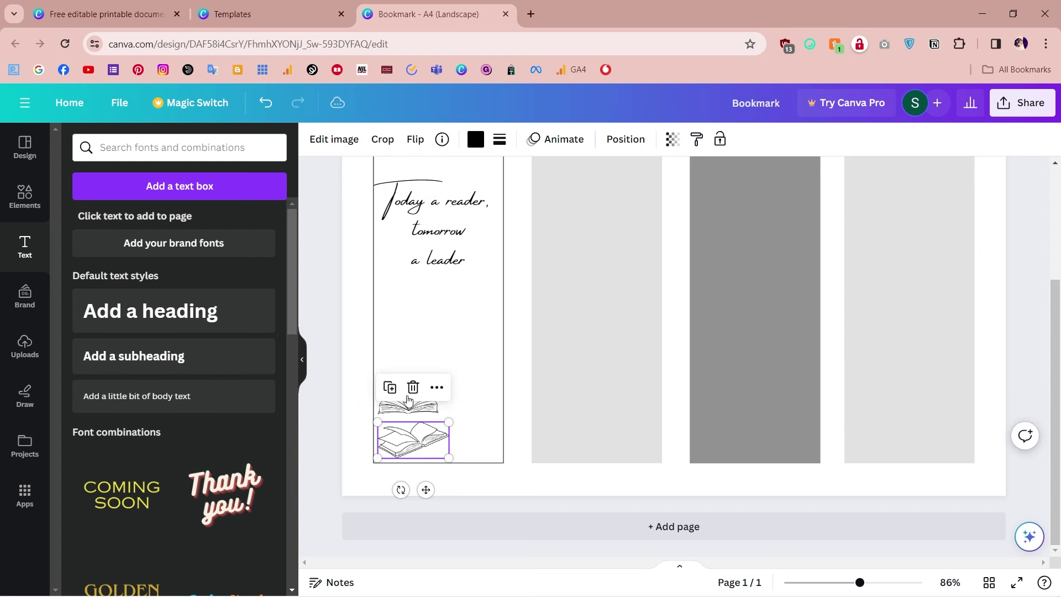
pyautogui.click(391, 386)
pyautogui.moveTo(417, 449); pyautogui.dragTo(415, 368)
pyautogui.click(415, 381)
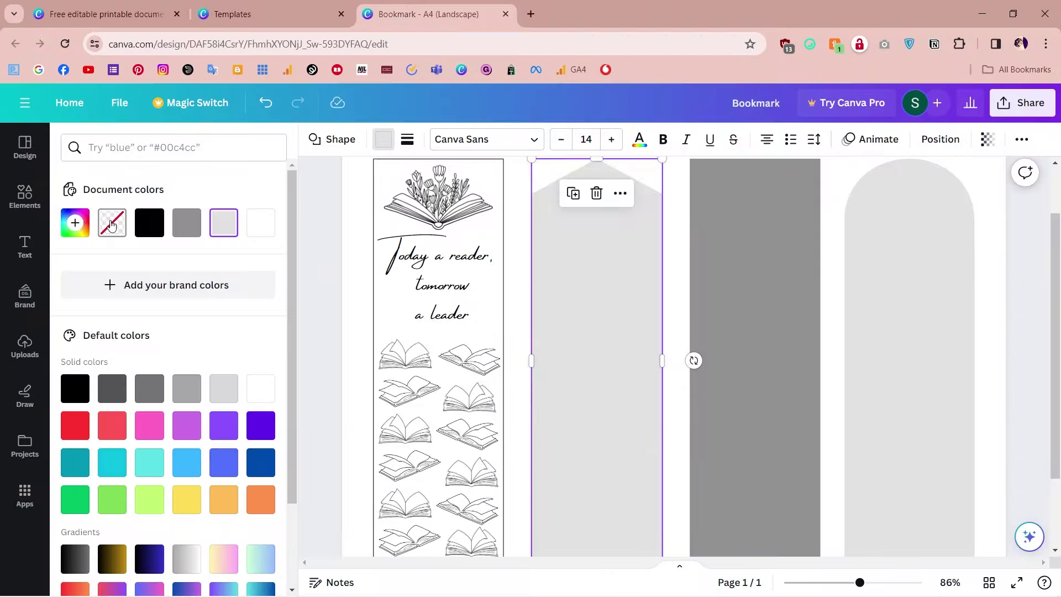
# - Remove the pointed shape's fill colour and give it a solid black border with a weight of 1
pyautogui.click(111, 224)
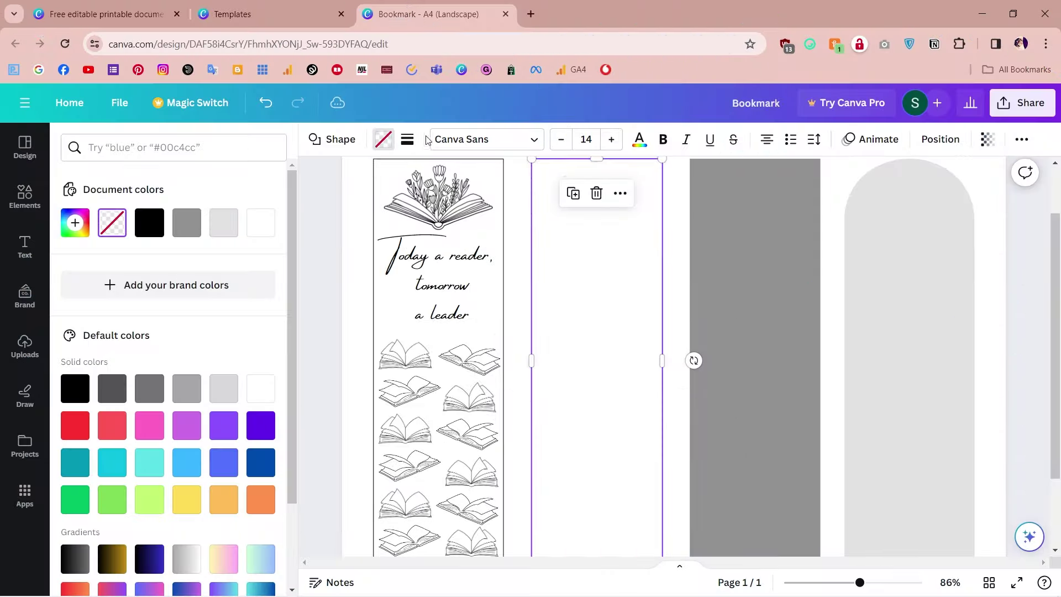
pyautogui.click(407, 142)
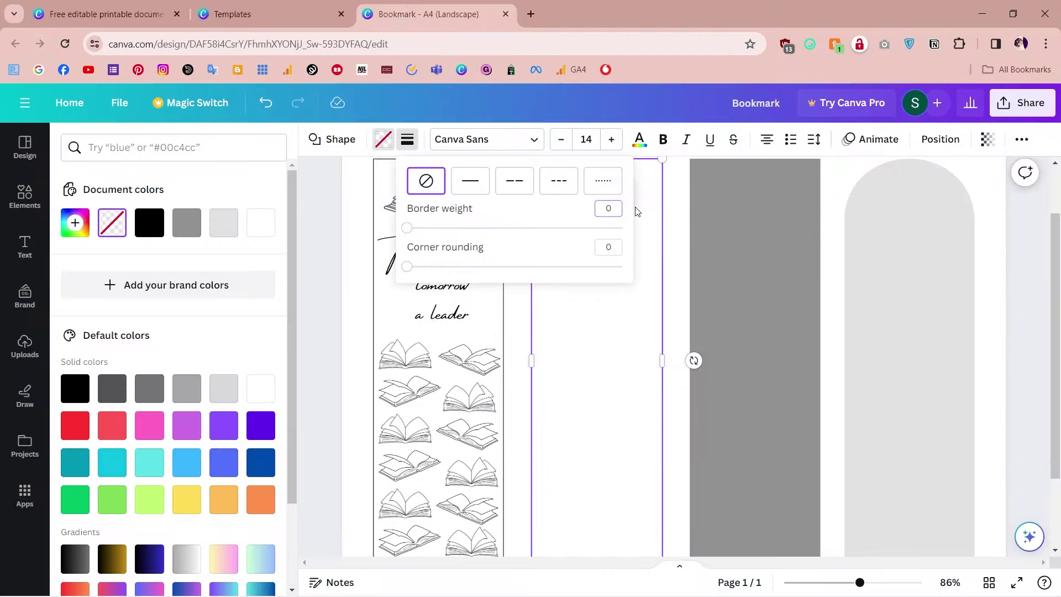
pyautogui.write('1')
pyautogui.click(333, 260)
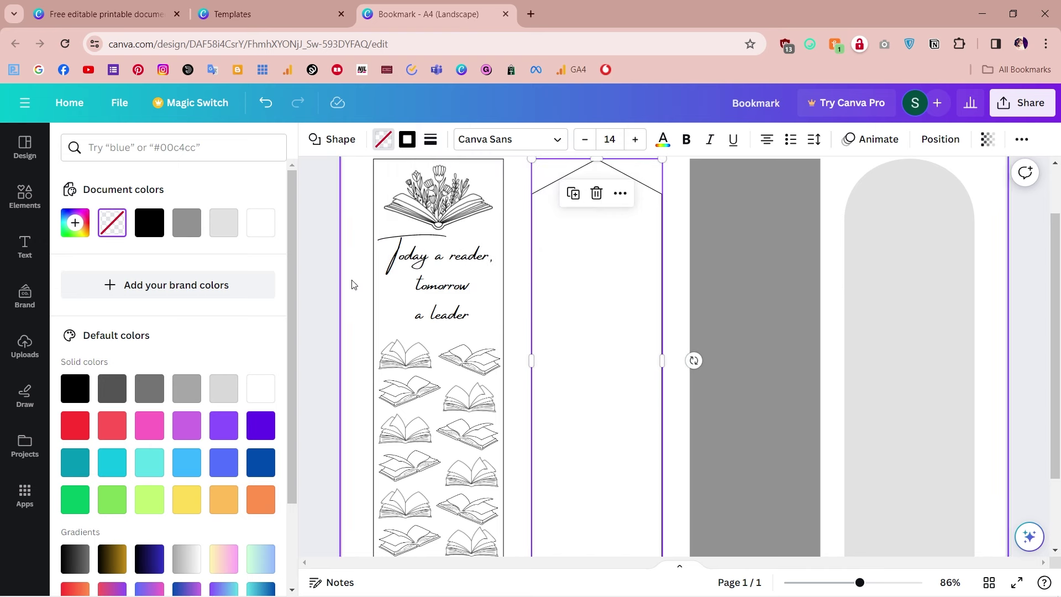
pyautogui.click(324, 281)
pyautogui.click(322, 283)
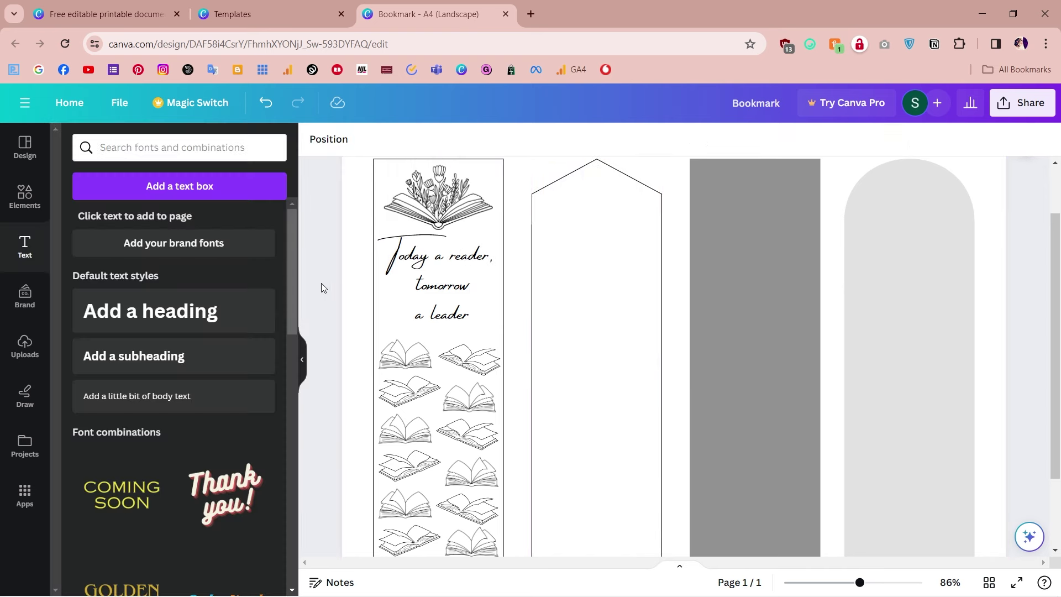
# - Search the elements for "flower vase" and add the painted multicoloured bouquet in a pink vase from the graphics
pyautogui.click(566, 329)
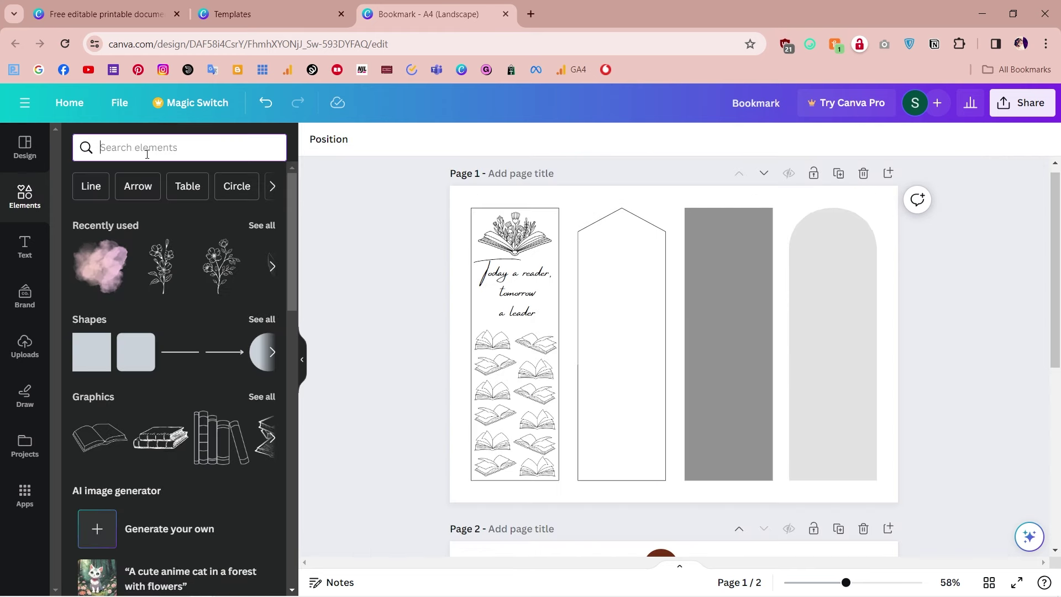
pyautogui.write('flo')
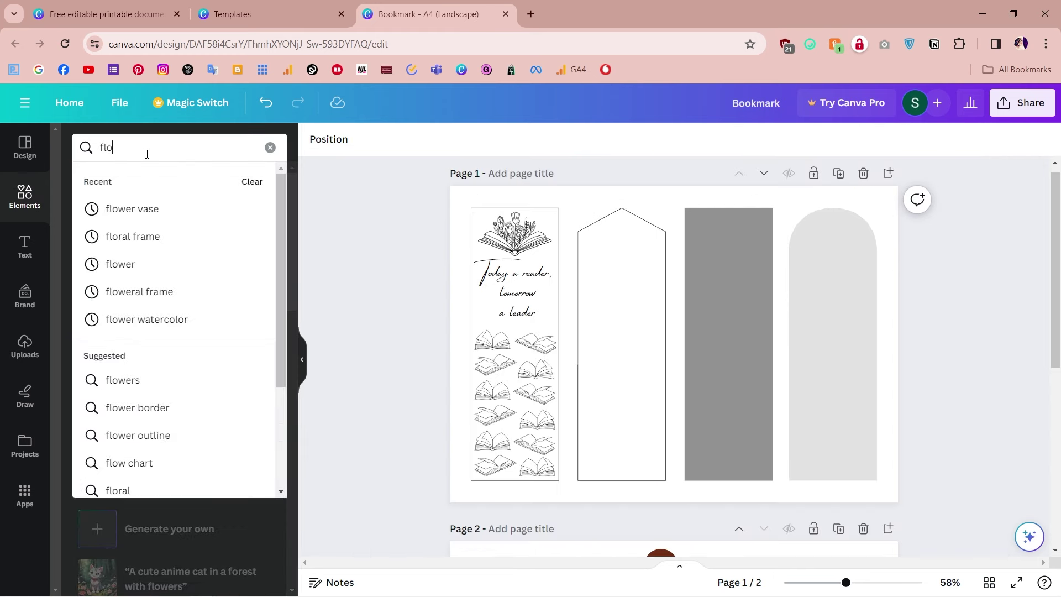
pyautogui.write('wer vase')
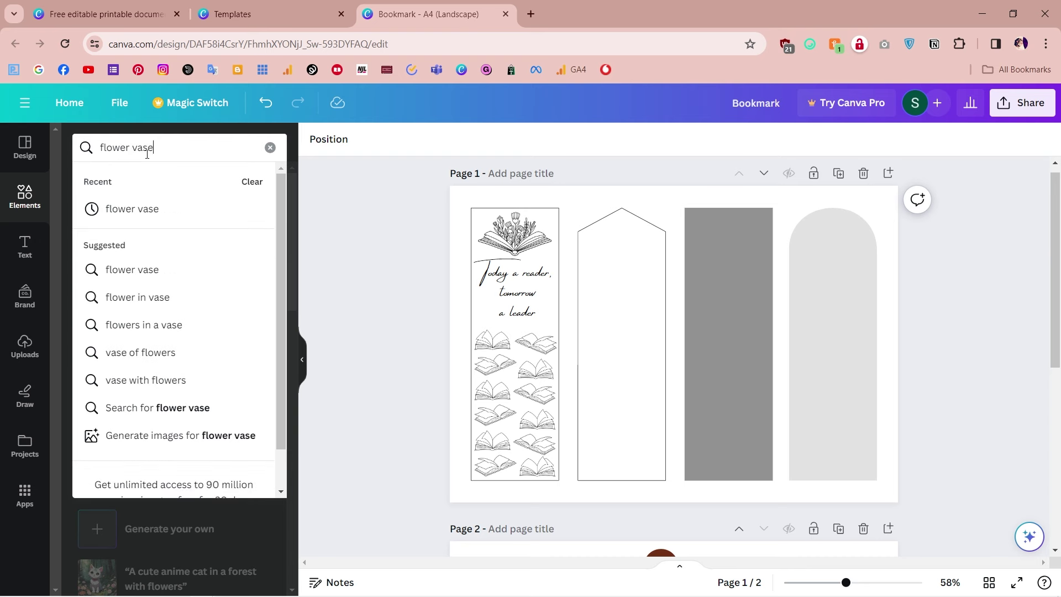
pyautogui.click(157, 208)
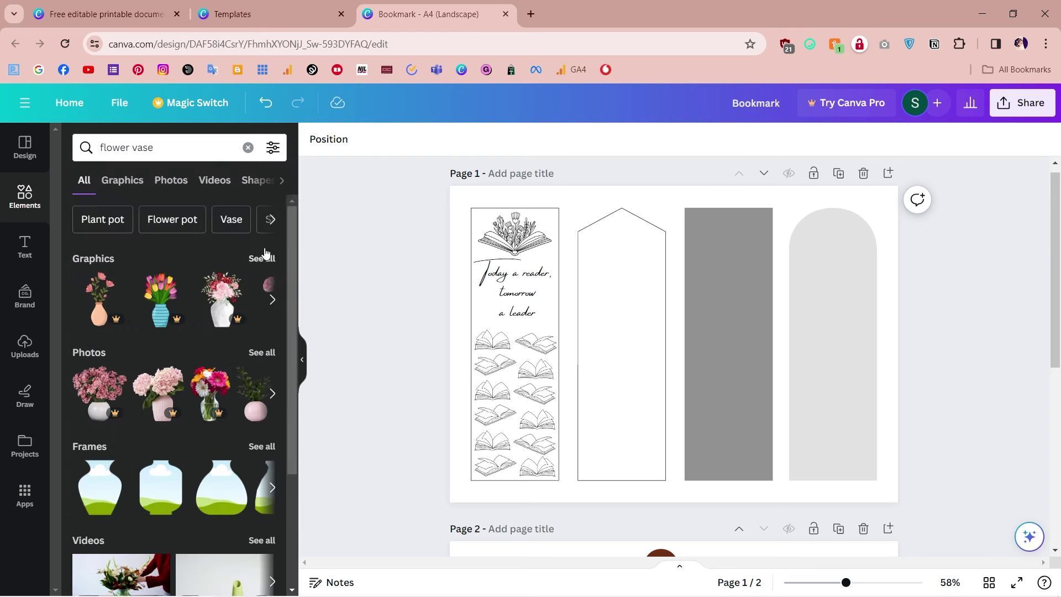
pyautogui.click(262, 261)
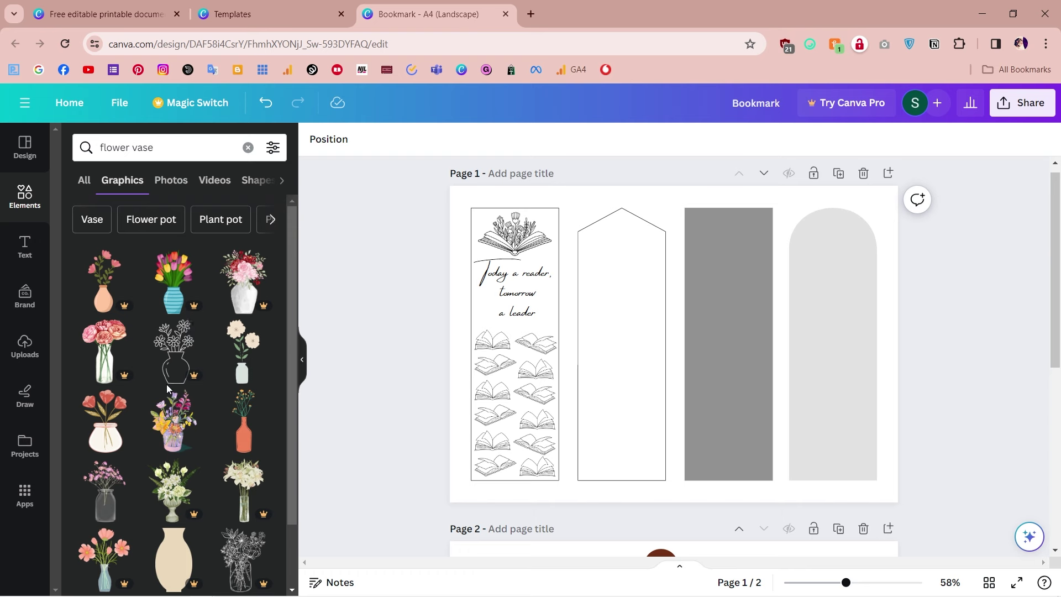
pyautogui.scroll(-3, 171, 359)
pyautogui.click(175, 308)
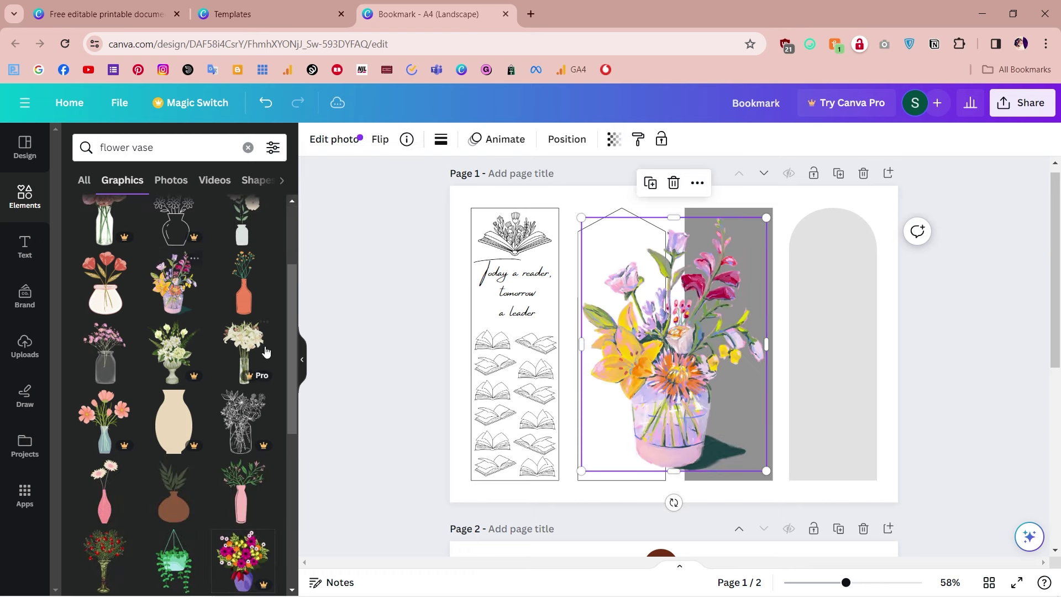
# - Shrink the bouquet graphic to the pointed bookmark's width and centre it inside the outline
pyautogui.moveTo(580, 472); pyautogui.dragTo(682, 396)
pyautogui.moveTo(718, 354); pyautogui.dragTo(619, 385)
pyautogui.moveTo(565, 416); pyautogui.dragTo(587, 386)
pyautogui.moveTo(629, 360); pyautogui.dragTo(621, 360)
pyautogui.click(675, 392)
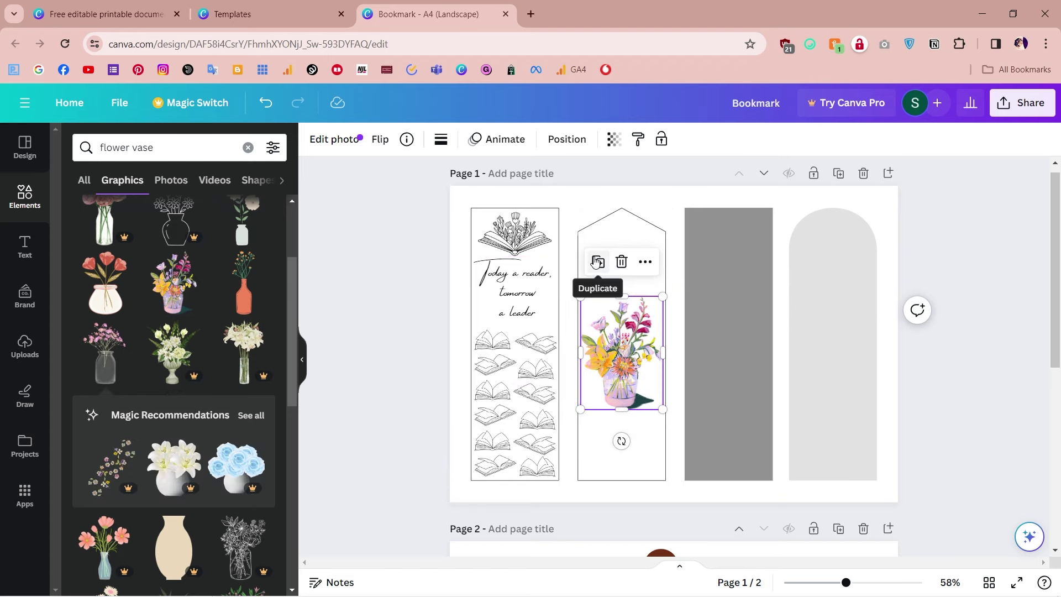
# - Duplicate the bouquet, enlarge the copy to the pointed bookmark's full height and trim its sides to the outline
pyautogui.click(598, 261)
pyautogui.moveTo(633, 370)
pyautogui.mouseDown()
pyautogui.moveTo(630, 359)
pyautogui.moveTo(625, 366)
pyautogui.mouseUp()
pyautogui.moveTo(580, 411); pyautogui.dragTo(567, 502)
pyautogui.moveTo(568, 354); pyautogui.dragTo(578, 354)
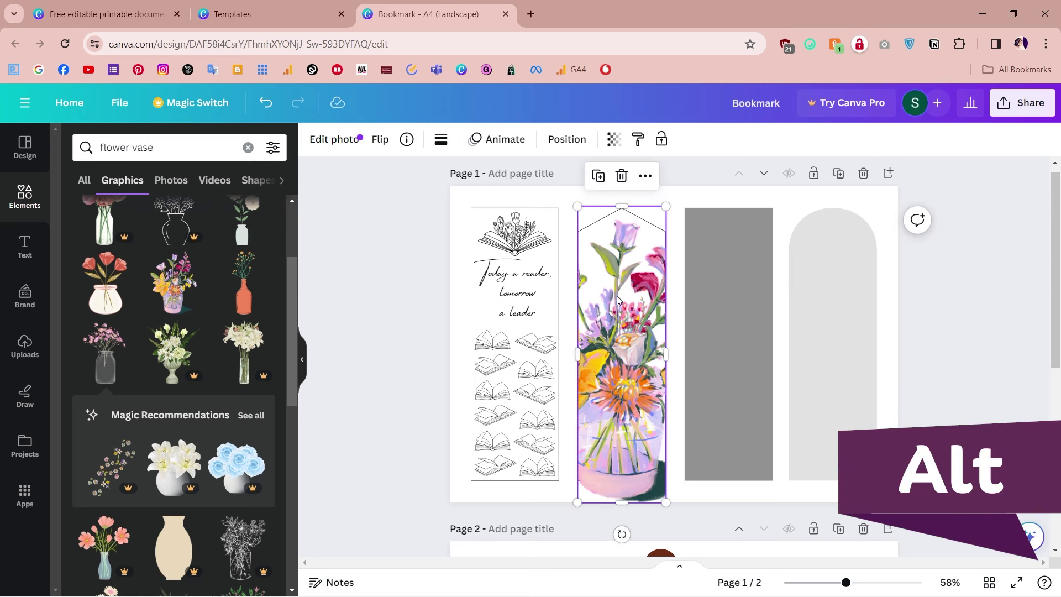
# - Crop the enlarged bouquet's lower part to the bottom edge of the pointed bookmark
pyautogui.click(338, 142)
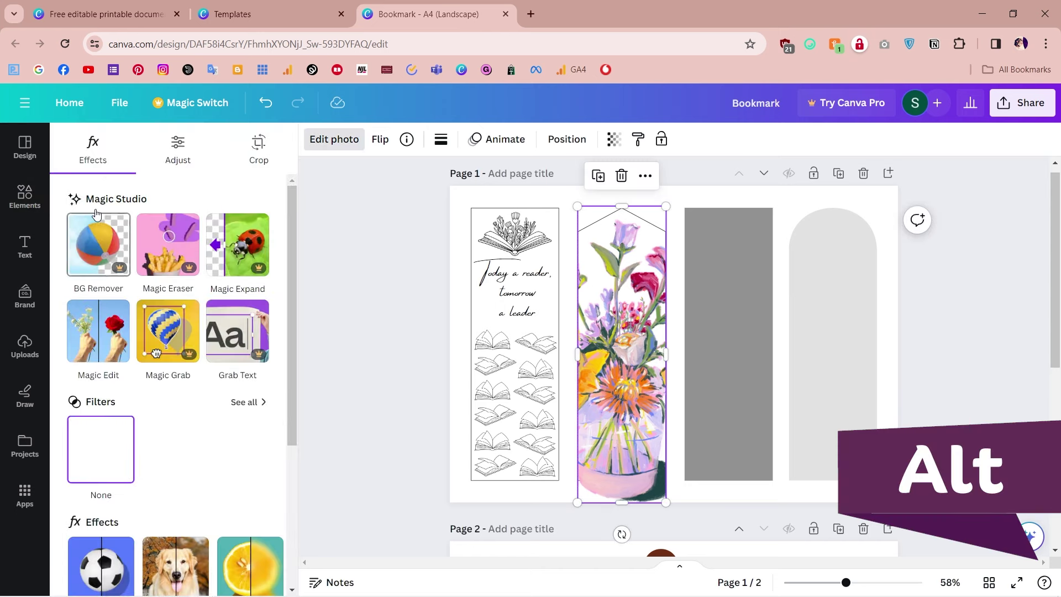
pyautogui.click(257, 148)
pyautogui.moveTo(666, 503); pyautogui.dragTo(667, 481)
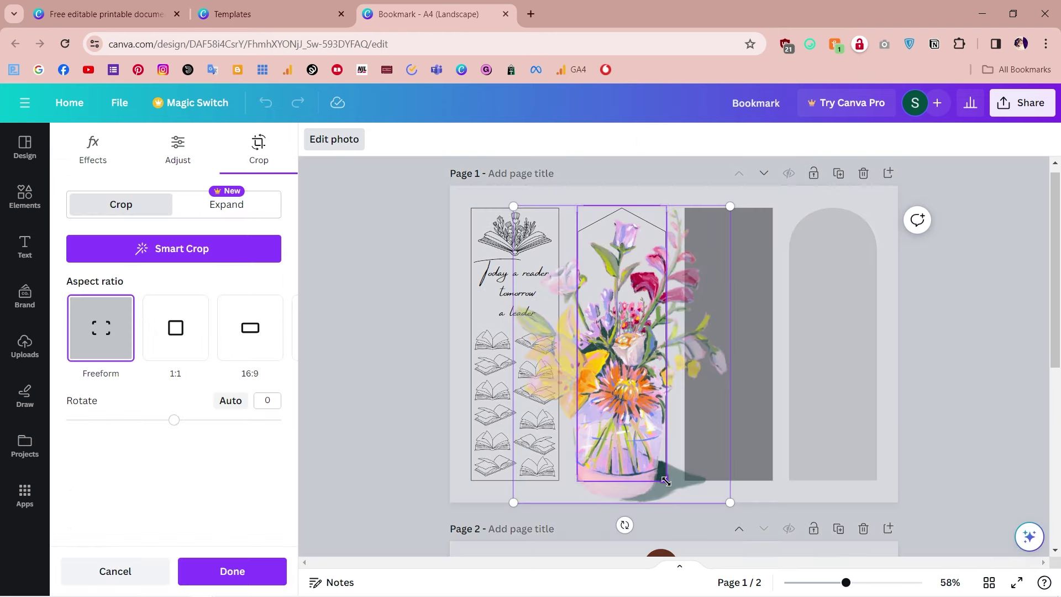
pyautogui.click(326, 285)
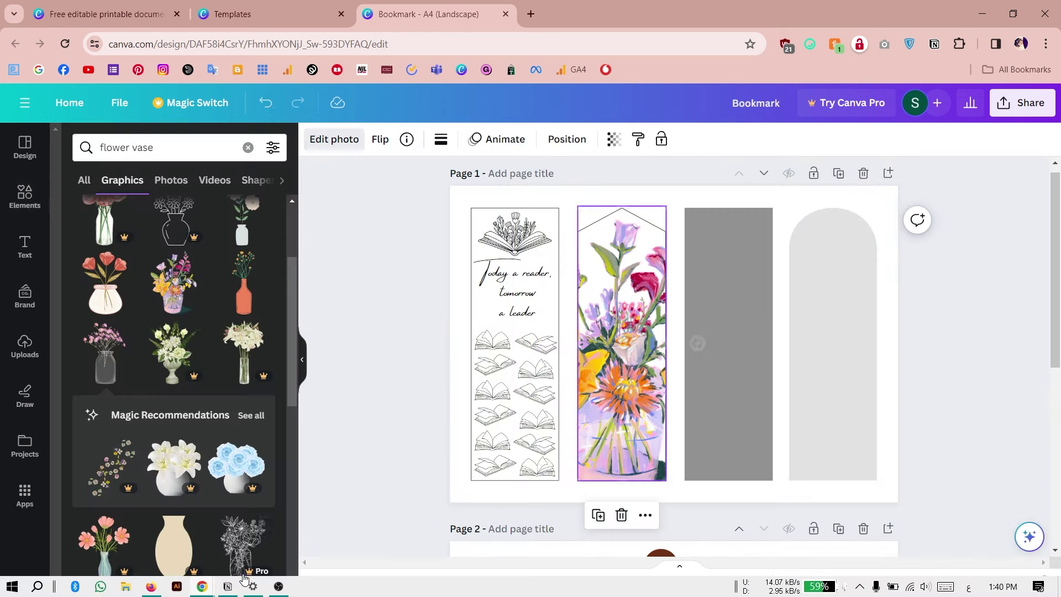
pyautogui.click(613, 139)
pyautogui.moveTo(614, 194); pyautogui.dragTo(511, 193)
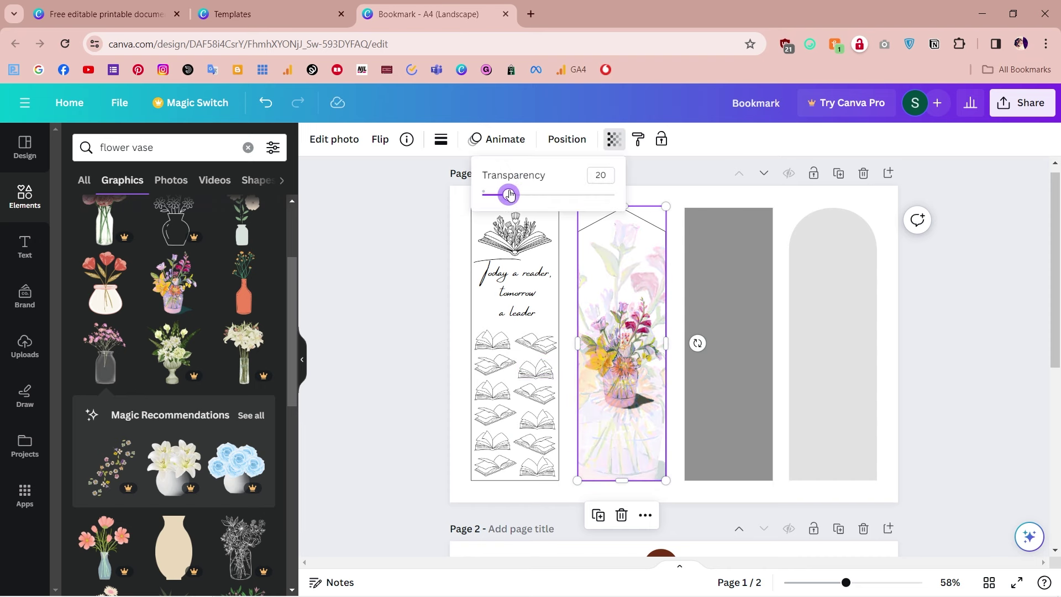
pyautogui.hotkey('ctrl', 'z')
# - Send the enlarged bouquet to the back and set its transparency to 25
pyautogui.click(567, 138)
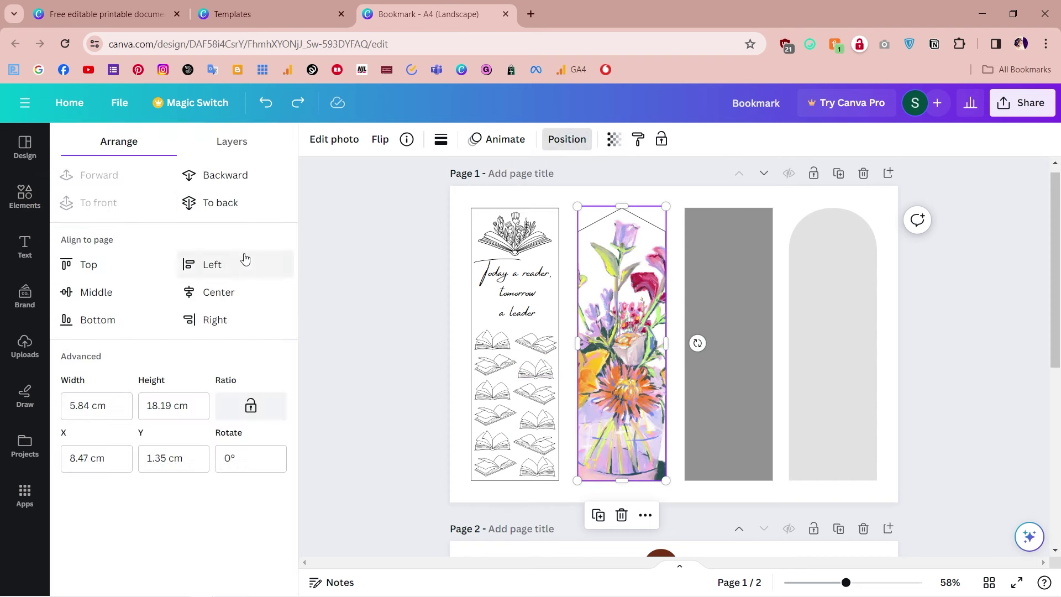
pyautogui.click(220, 199)
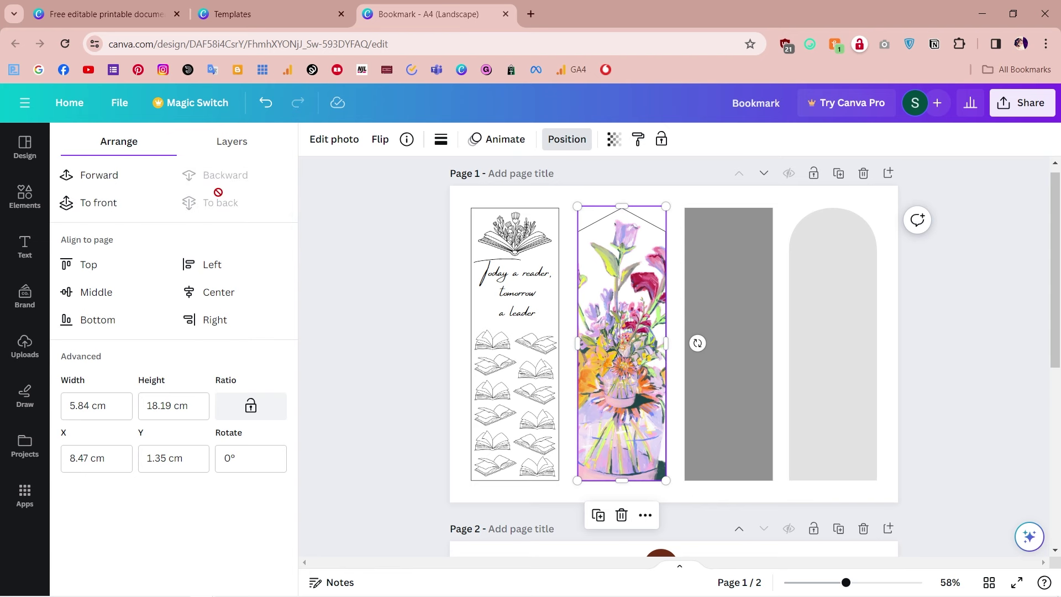
pyautogui.click(614, 139)
pyautogui.moveTo(614, 194); pyautogui.dragTo(518, 190)
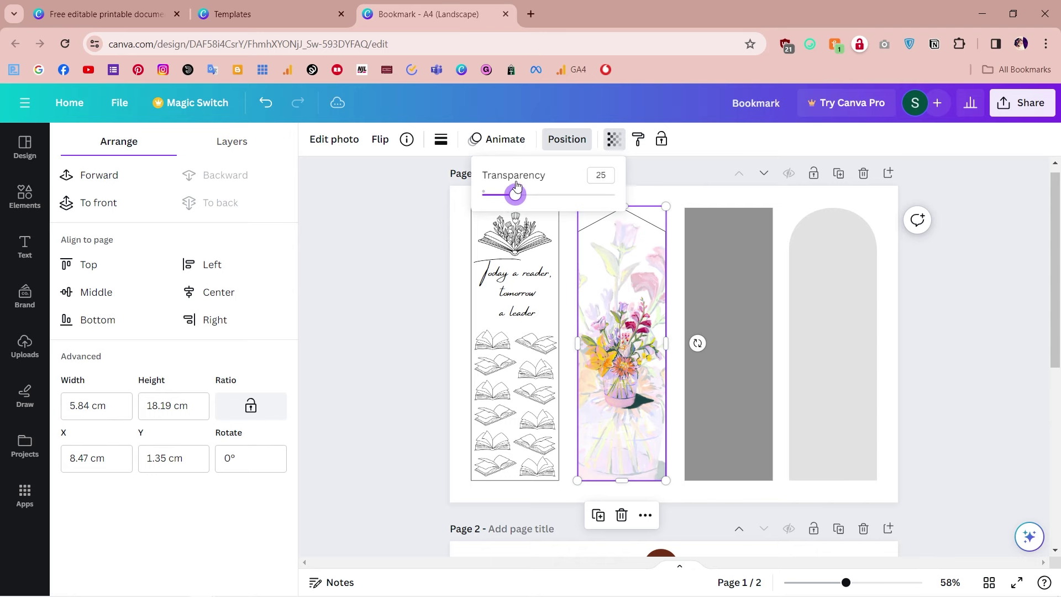
# - Adjust the enlarged bouquet's green tones to hue -87 and brightness 100, with slightly reduced saturation
pyautogui.click(334, 139)
pyautogui.click(257, 151)
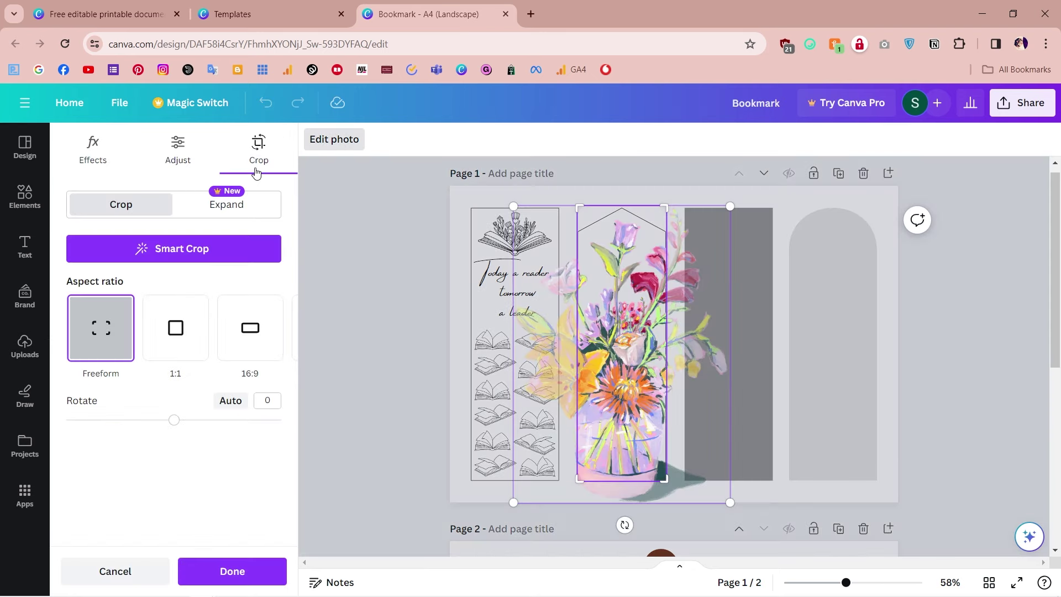
pyautogui.click(182, 146)
pyautogui.scroll(-9, 170, 365)
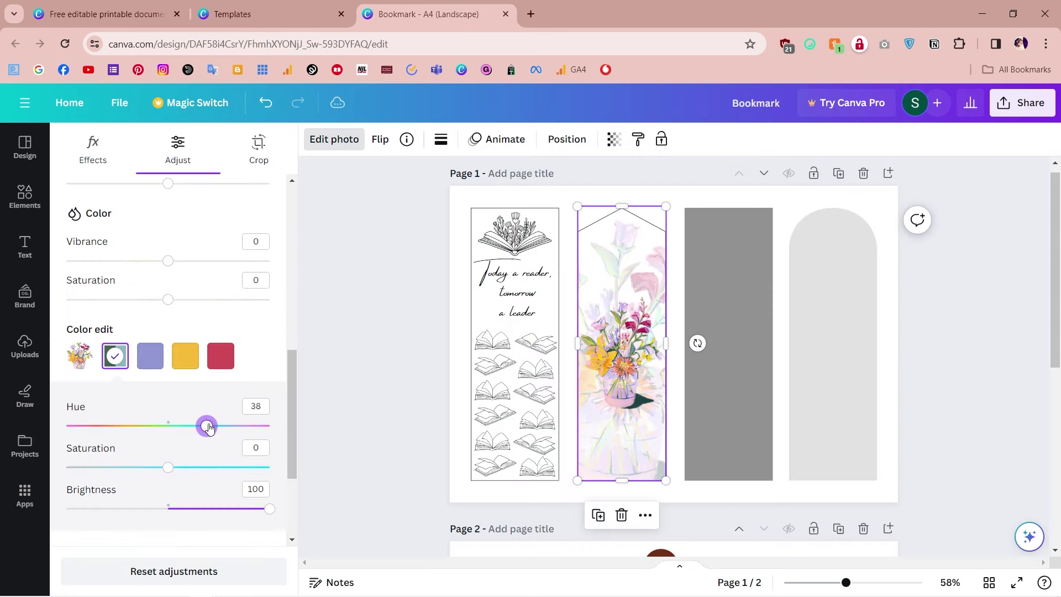
pyautogui.moveTo(214, 425); pyautogui.dragTo(86, 433)
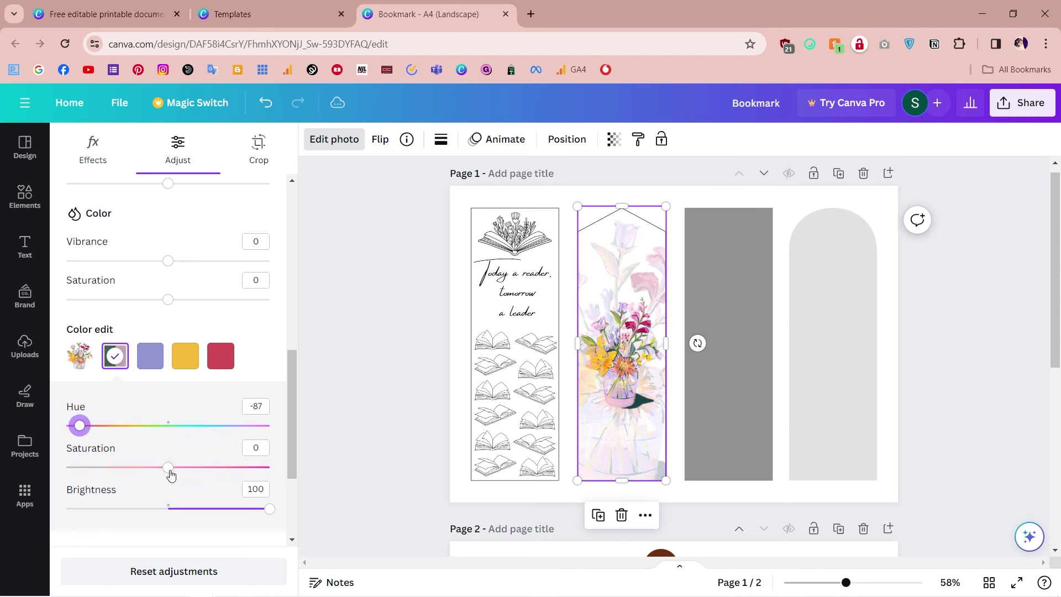
pyautogui.moveTo(168, 468); pyautogui.dragTo(158, 469)
# - Shift the purple, yellow and red tones of the enlarged bouquet towards soft pink
pyautogui.click(150, 356)
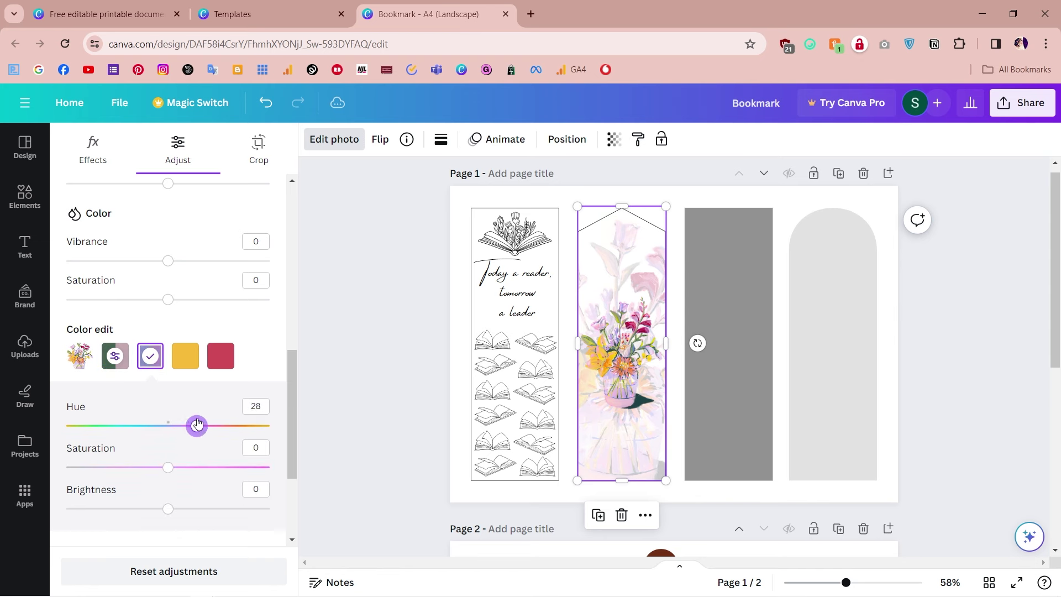
pyautogui.click(186, 356)
pyautogui.moveTo(168, 425)
pyautogui.mouseDown()
pyautogui.moveTo(125, 428)
pyautogui.moveTo(223, 427)
pyautogui.moveTo(130, 435)
pyautogui.moveTo(182, 427)
pyautogui.mouseUp()
pyautogui.click(221, 356)
# - Lower the transparency value of the enlarged background bouquet slightly
pyautogui.click(371, 398)
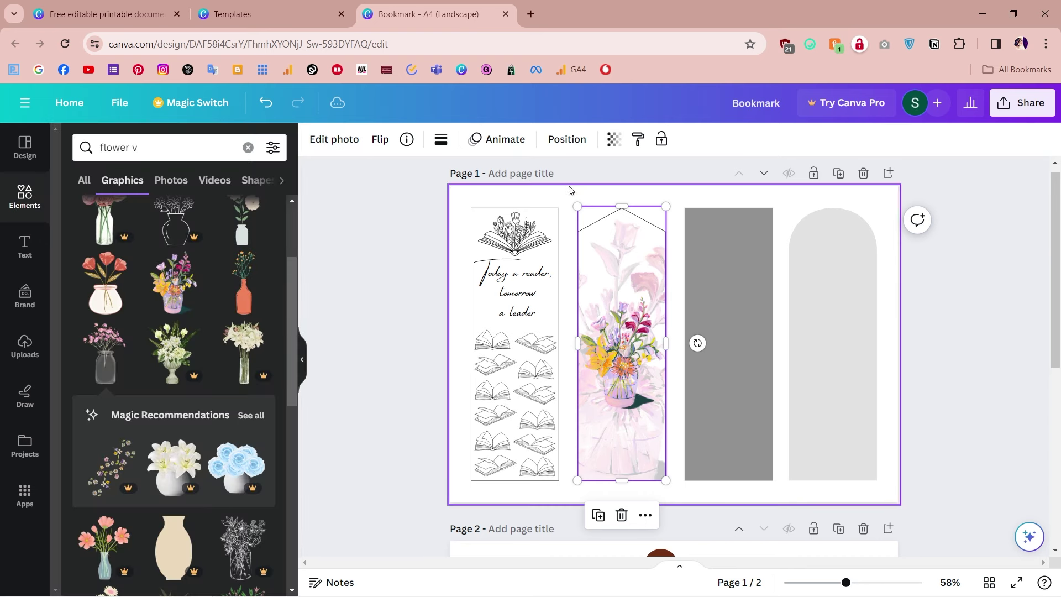
pyautogui.click(615, 139)
pyautogui.moveTo(514, 196); pyautogui.dragTo(506, 196)
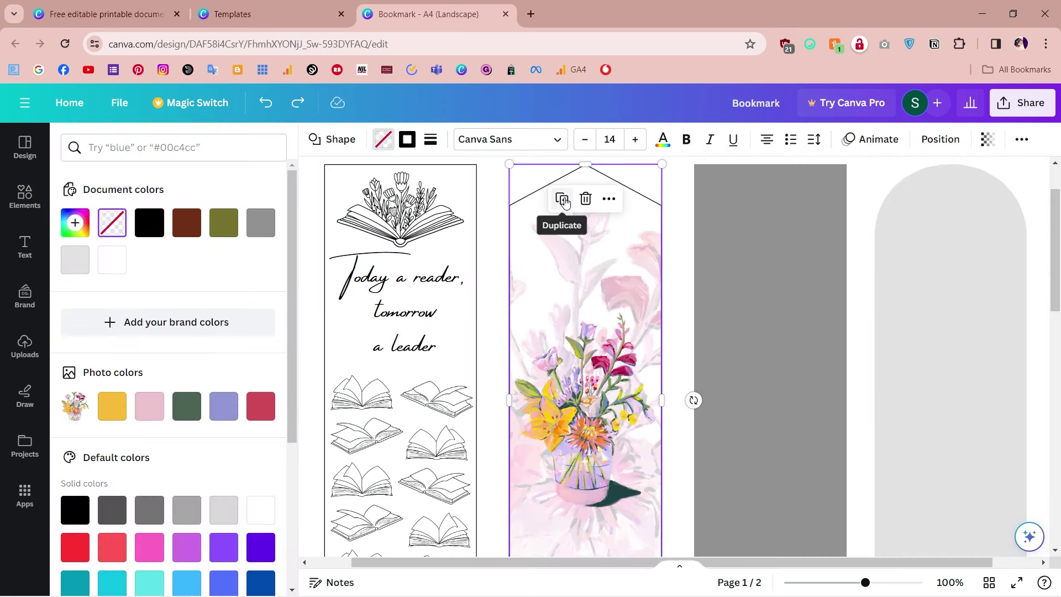
# - Duplicate the pointed outline, align the copy over the original and move it behind the faded bouquet in the layer order
pyautogui.click(564, 203)
pyautogui.moveTo(595, 347); pyautogui.dragTo(584, 336)
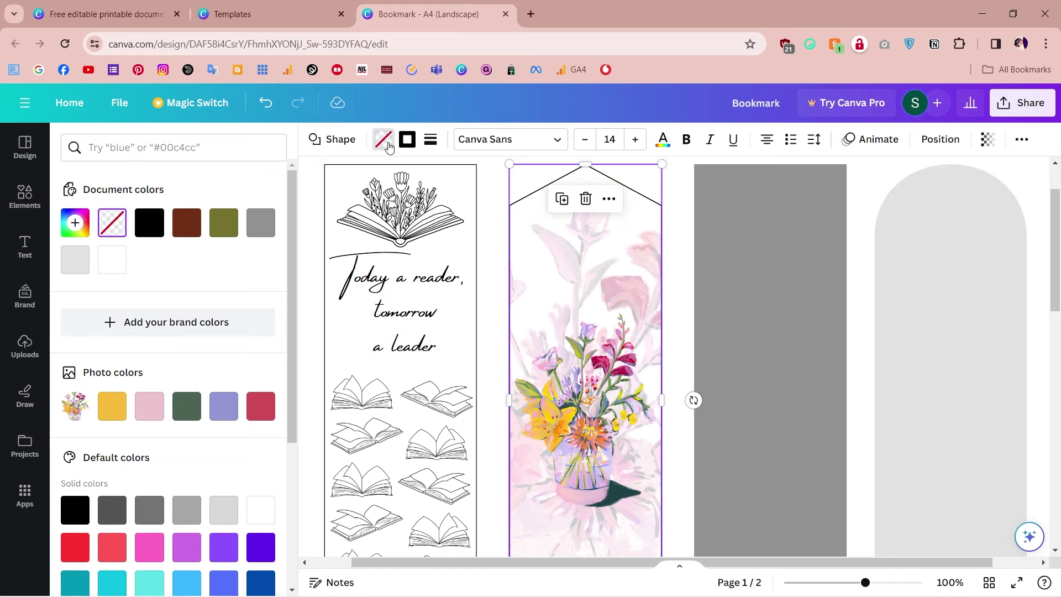
pyautogui.click(231, 145)
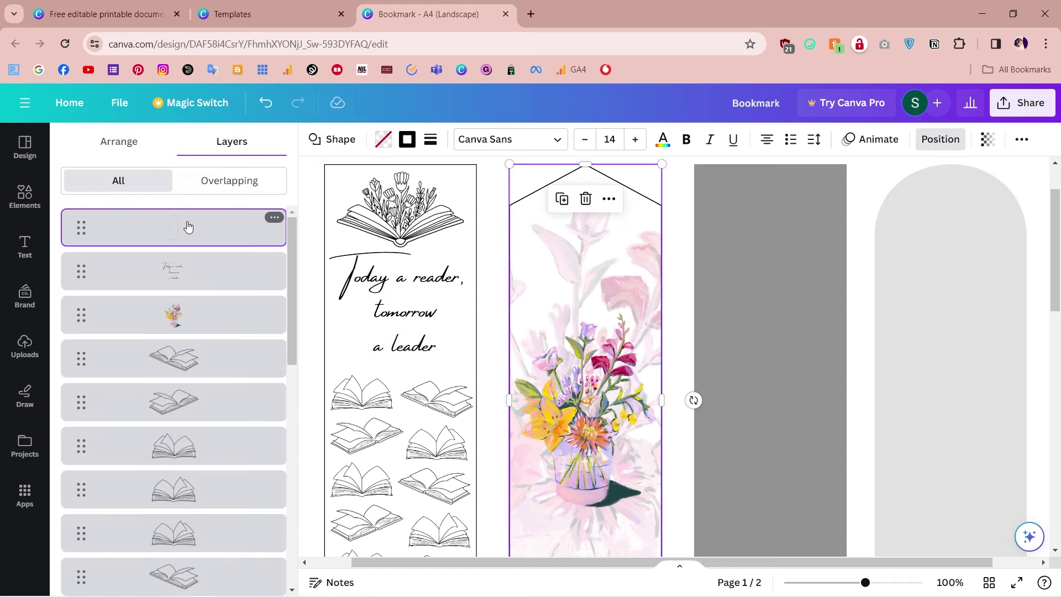
pyautogui.moveTo(188, 226); pyautogui.dragTo(190, 279)
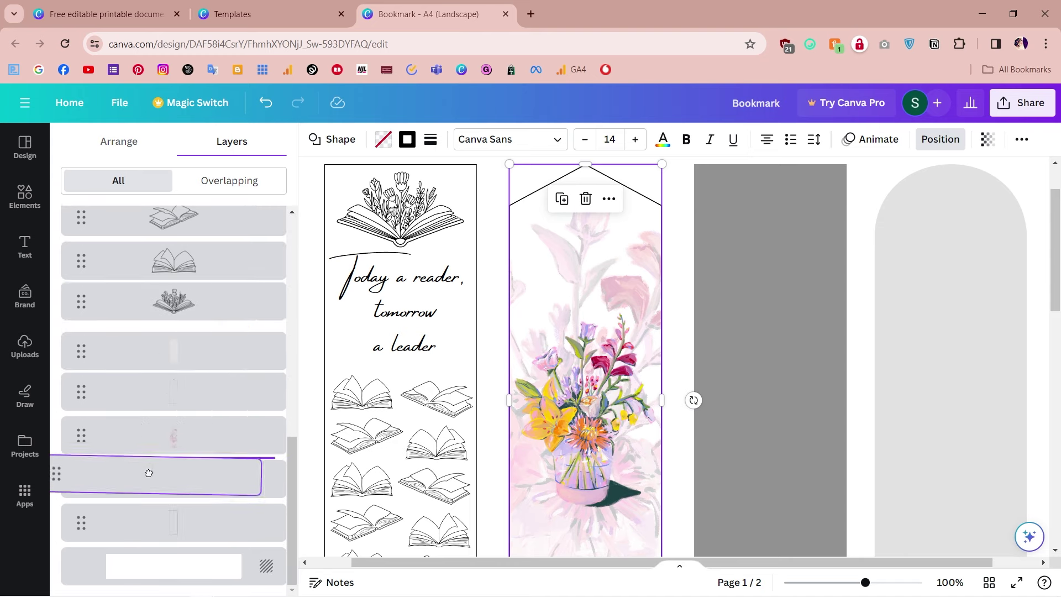
pyautogui.moveTo(148, 473); pyautogui.dragTo(174, 463)
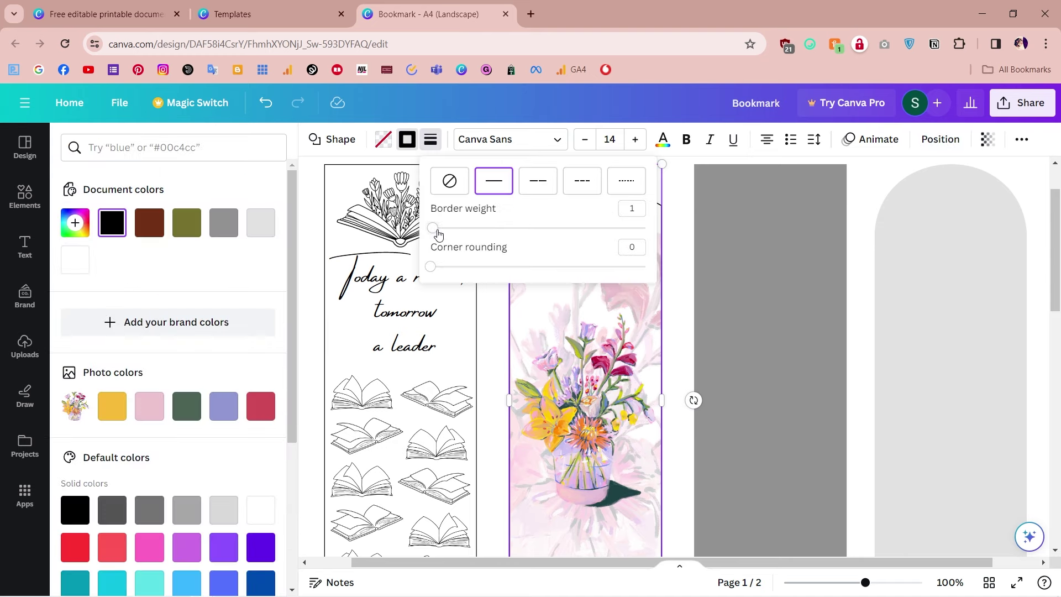
# - Remove the border from the copied pointed shape and fill it with a very light pinkish cream
pyautogui.moveTo(435, 228); pyautogui.dragTo(410, 229)
pyautogui.click(383, 139)
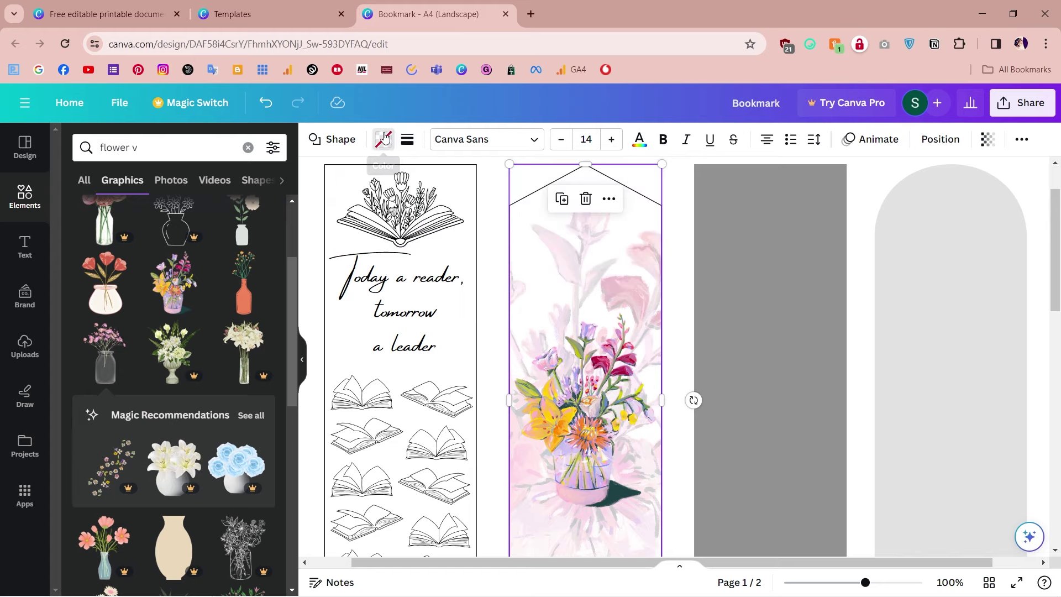
pyautogui.click(149, 223)
pyautogui.click(75, 223)
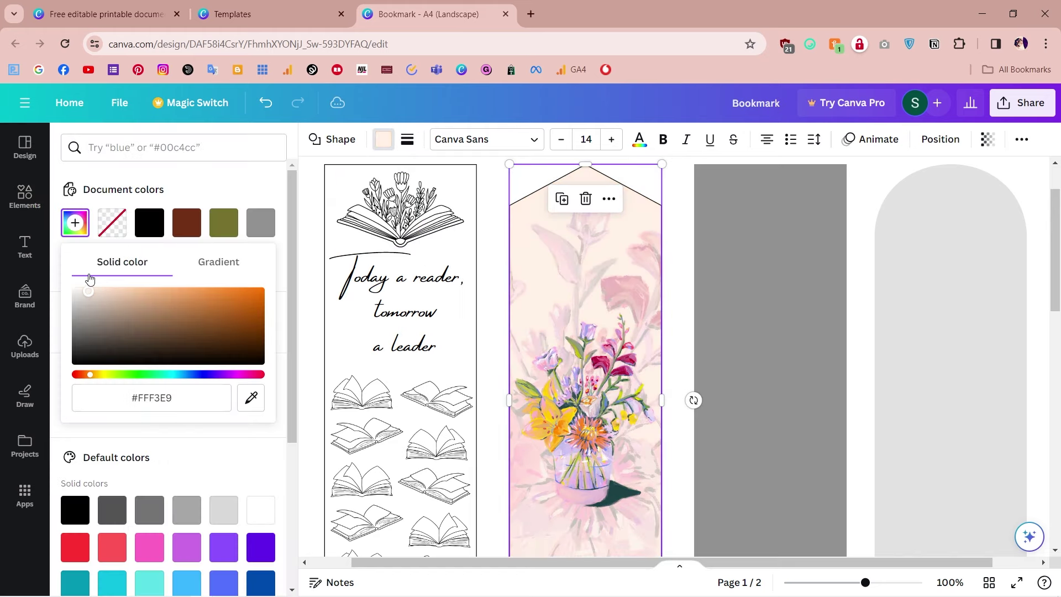
pyautogui.click(238, 181)
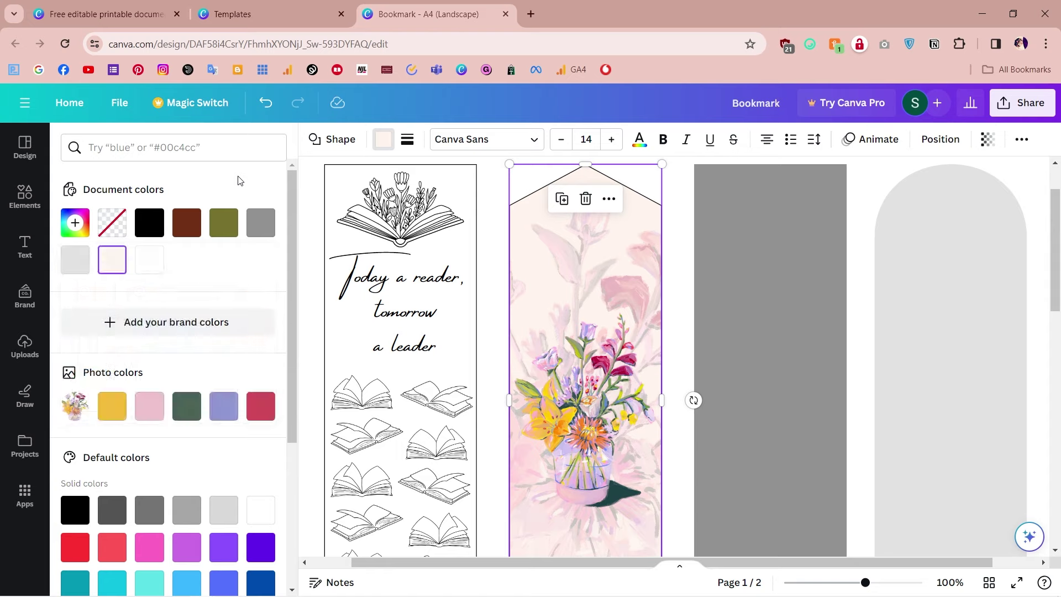
# - Add a heading reading "كن لطيفًا مع نفسك" below the vase on the pointed bookmark, at font size 18
pyautogui.click(857, 583)
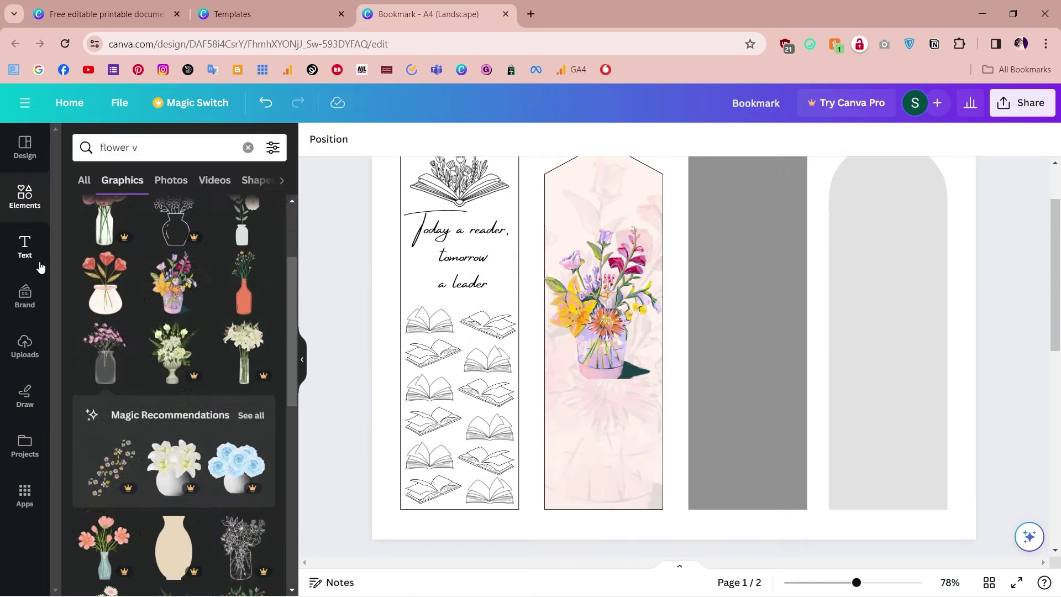
pyautogui.click(29, 250)
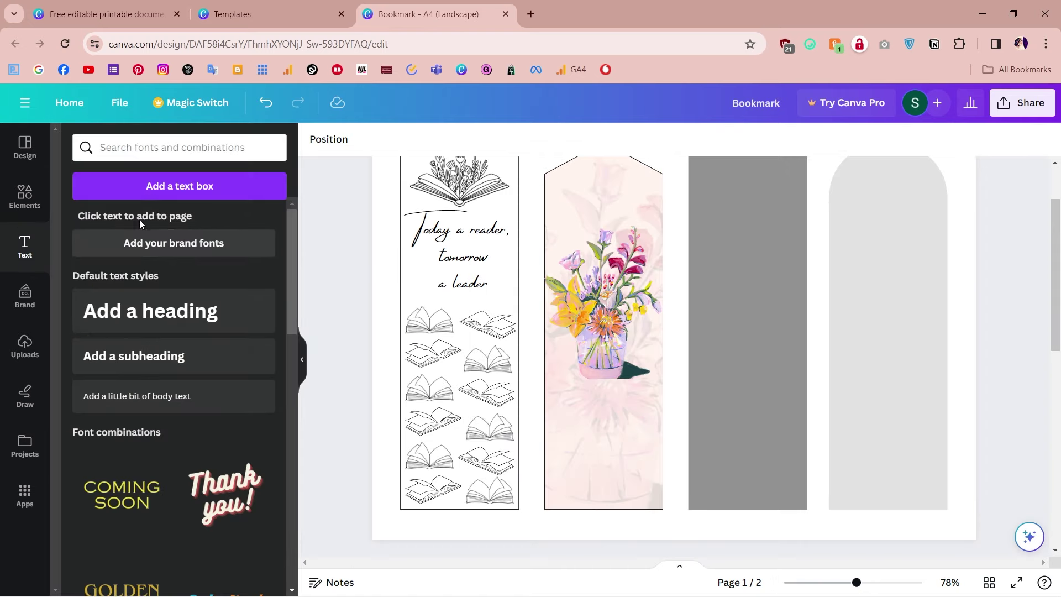
pyautogui.click(150, 311)
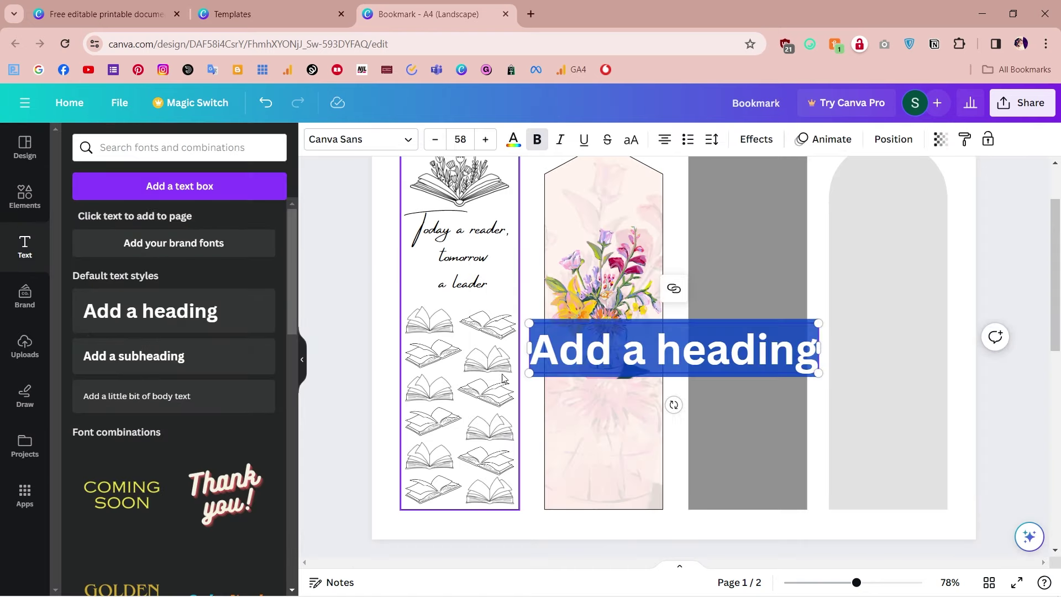
pyautogui.press('BackSpace')
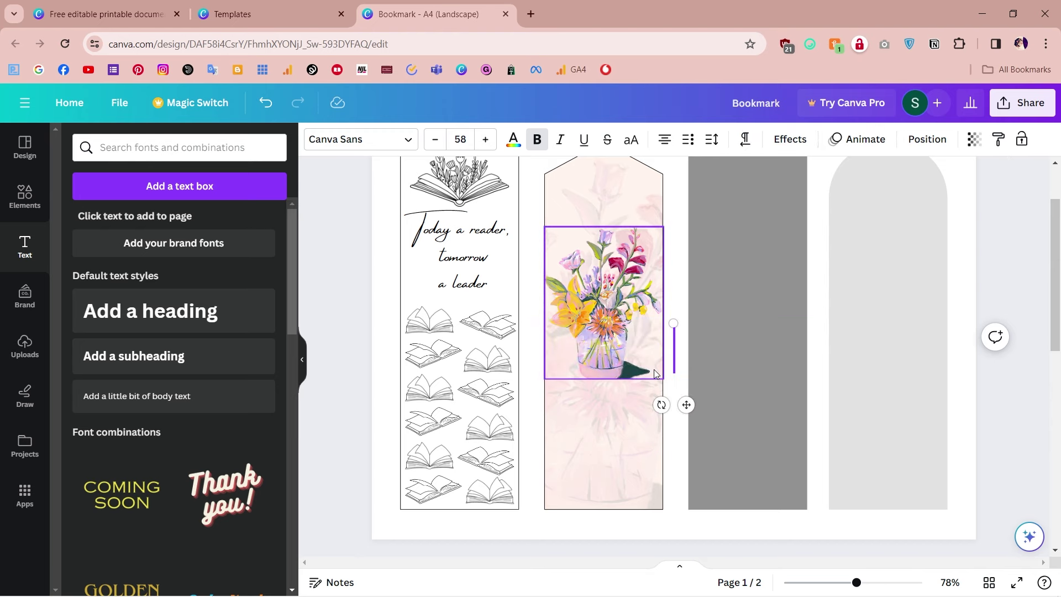
pyautogui.write('كن لطيفًا مع نفسك')
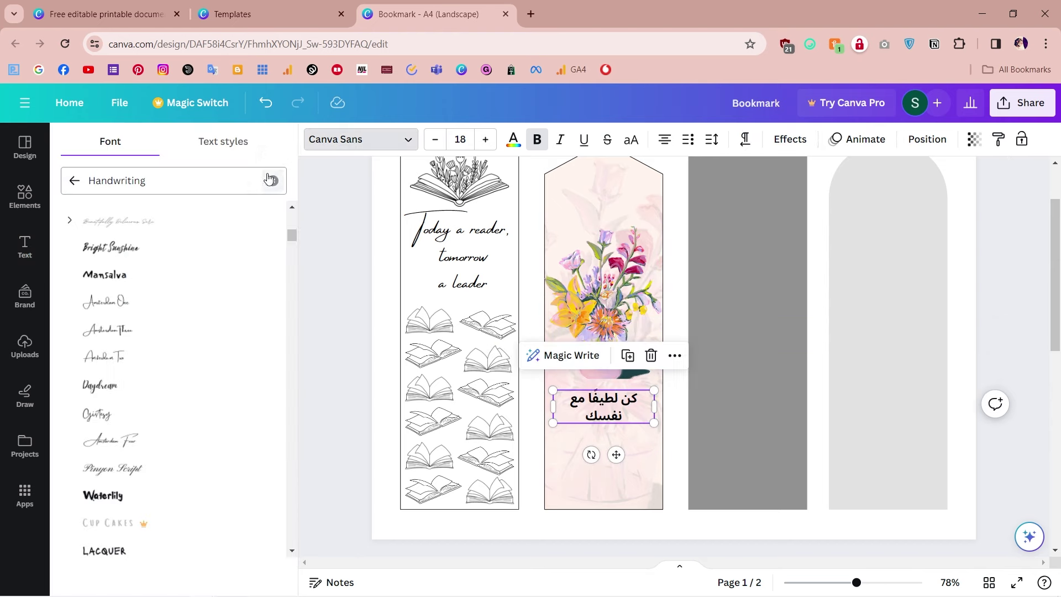
# - Format the Arabic quote in the 29LT Riwaya font at size 38, coloured with the dark green from the bouquet photo
pyautogui.click(276, 171)
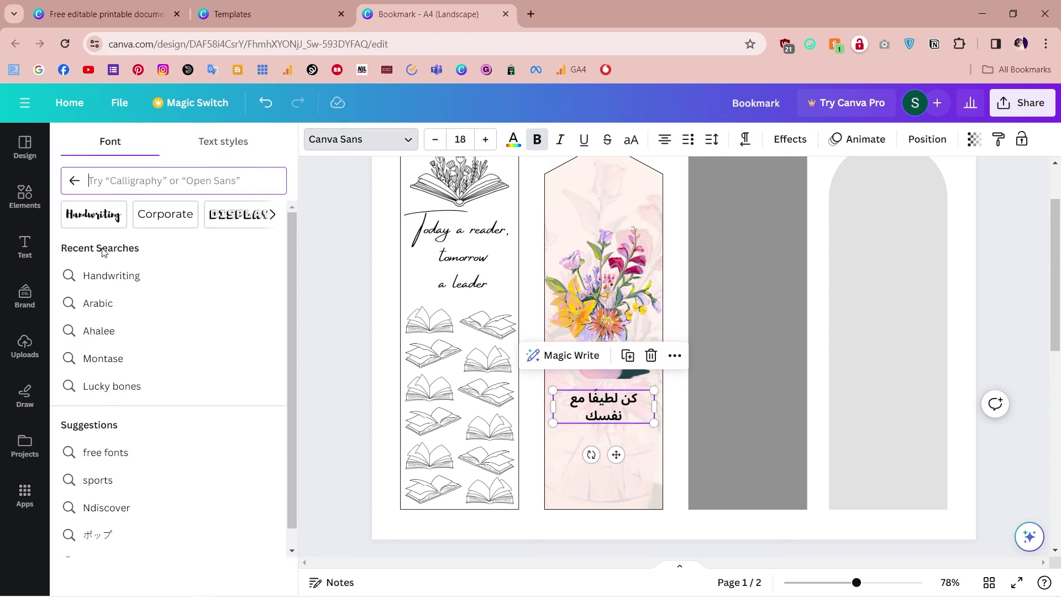
pyautogui.click(118, 307)
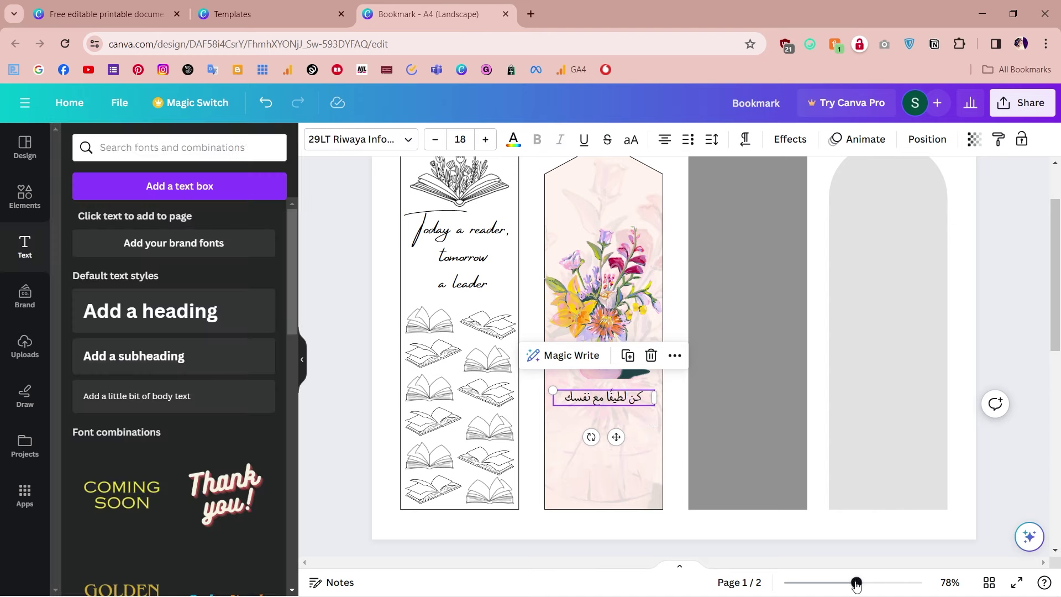
pyautogui.moveTo(856, 585); pyautogui.dragTo(879, 585)
pyautogui.click(513, 139)
pyautogui.click(187, 416)
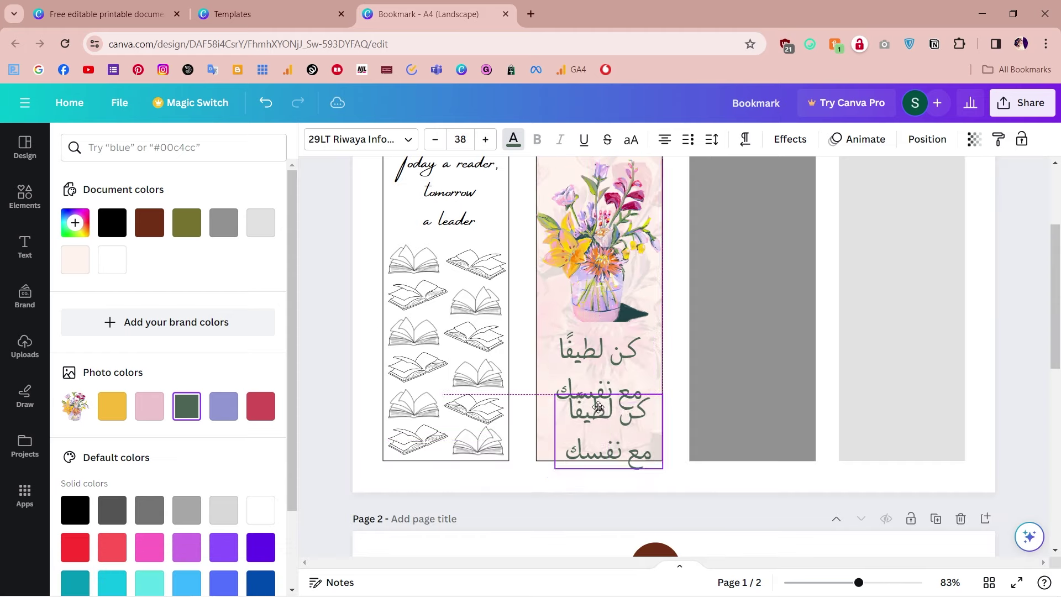
# - Split the quote into two text boxes by duplicating it, keeping "كن لطيفًا" in one and "مع نفسك" in the other
pyautogui.click(592, 357)
pyautogui.tripleClick(591, 392)
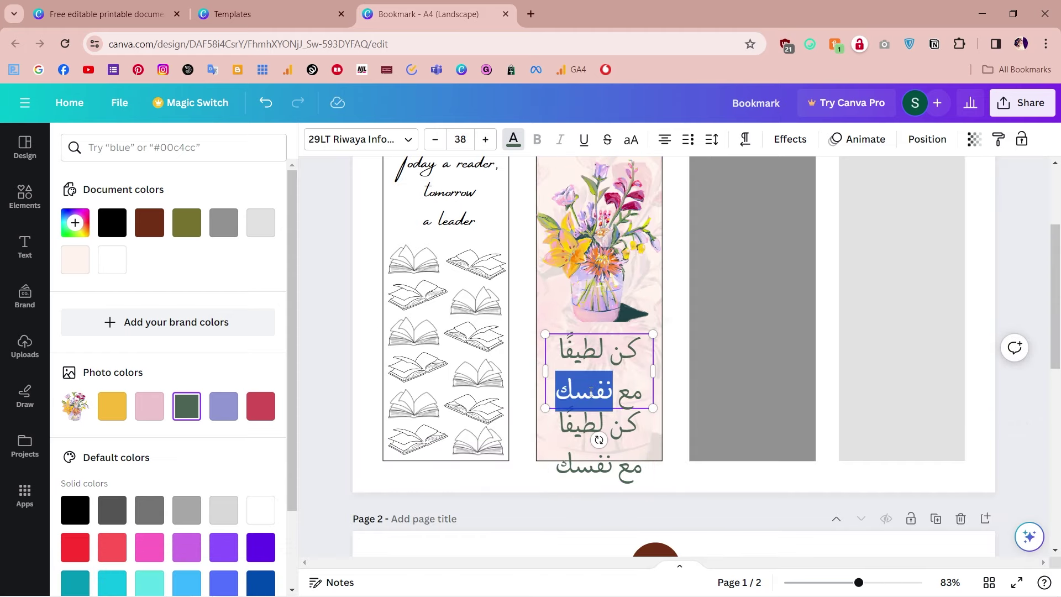
pyautogui.moveTo(555, 396)
pyautogui.mouseDown()
pyautogui.moveTo(630, 404)
pyautogui.moveTo(661, 422)
pyautogui.moveTo(563, 418)
pyautogui.moveTo(572, 384)
pyautogui.mouseUp()
pyautogui.press('BackSpace')
pyautogui.click(599, 432)
pyautogui.press('BackSpace')
# - Enlarge the two quote lines and position them one above the other, centred below the vase
pyautogui.click(574, 338)
pyautogui.moveTo(545, 335); pyautogui.dragTo(529, 329)
pyautogui.moveTo(528, 351); pyautogui.dragTo(542, 352)
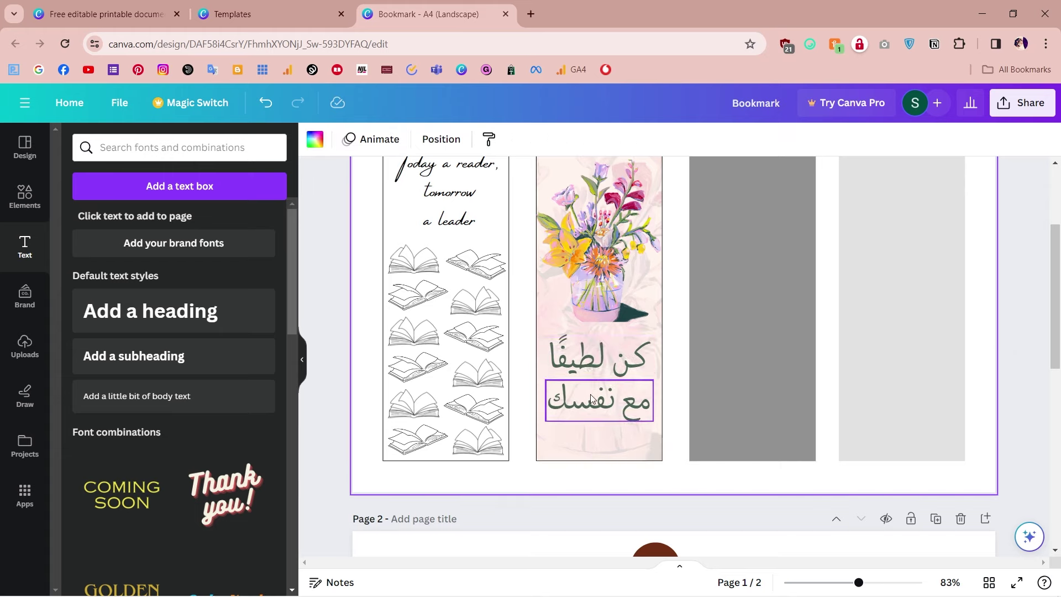
pyautogui.scroll(3, 586, 367)
pyautogui.click(586, 371)
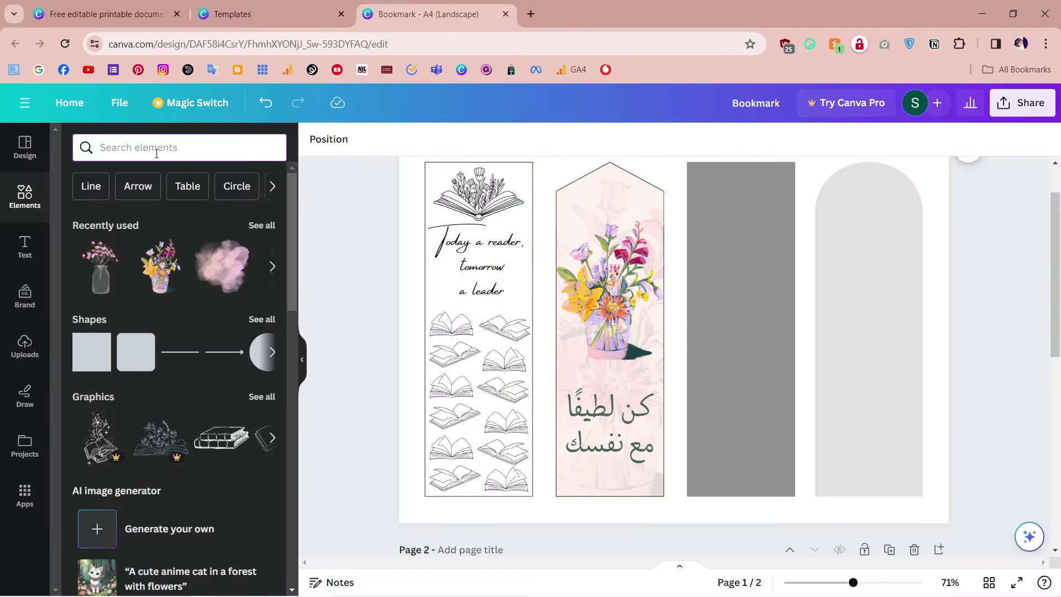
# - Search the graphics for "watercolor" and add the blue watercolour splash to the page
pyautogui.click(157, 153)
pyautogui.write('water')
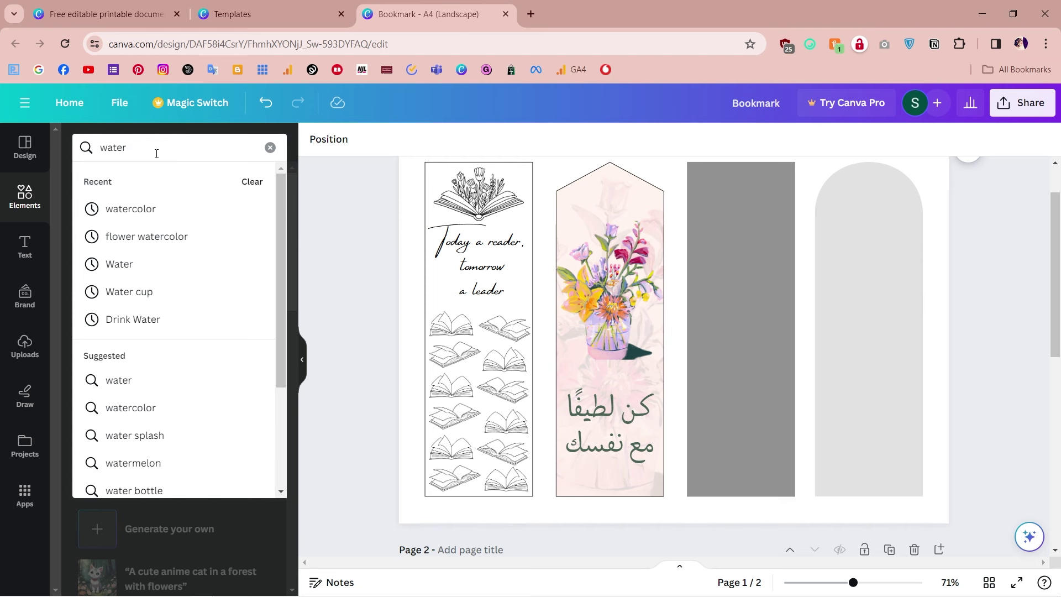
pyautogui.click(158, 211)
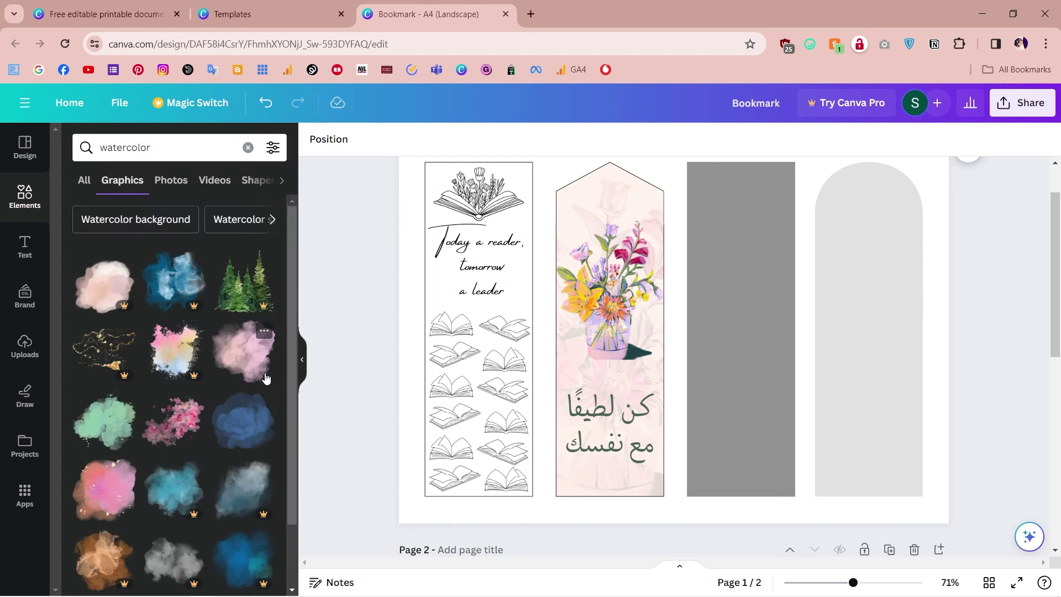
pyautogui.scroll(-1, 246, 369)
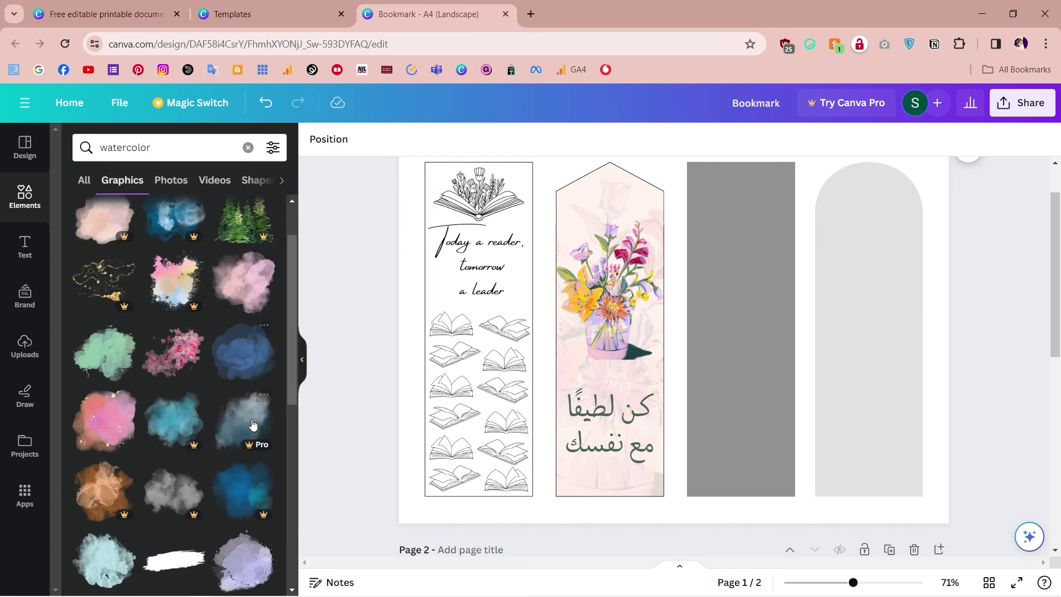
pyautogui.scroll(-4, 211, 432)
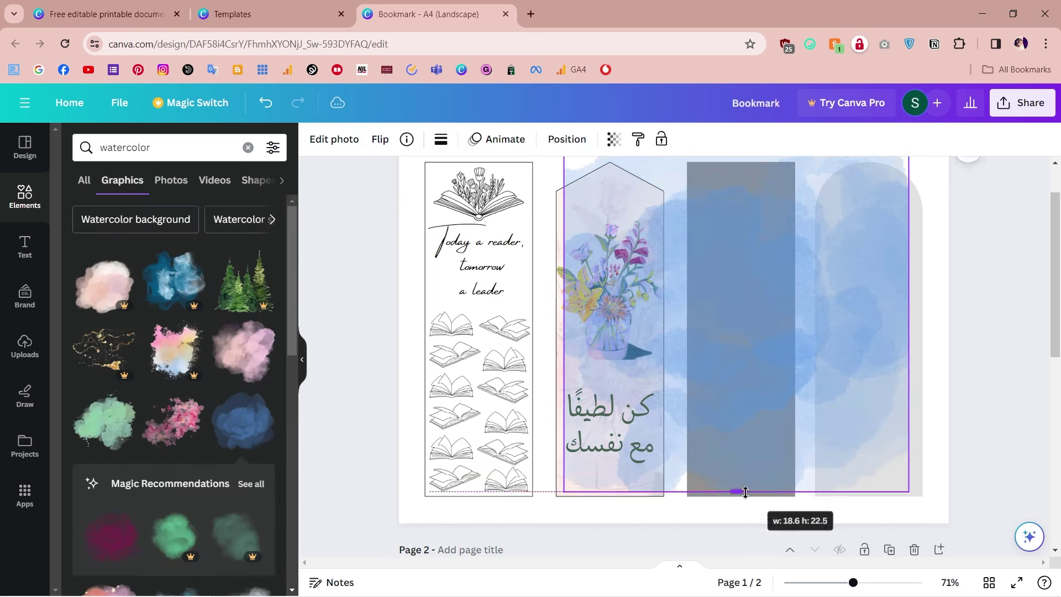
# - Enlarge the blue watercolour splash and crop its sides to the width of the third bookmark's grey rectangle
pyautogui.moveTo(746, 492); pyautogui.dragTo(745, 528)
pyautogui.scroll(1, 728, 260)
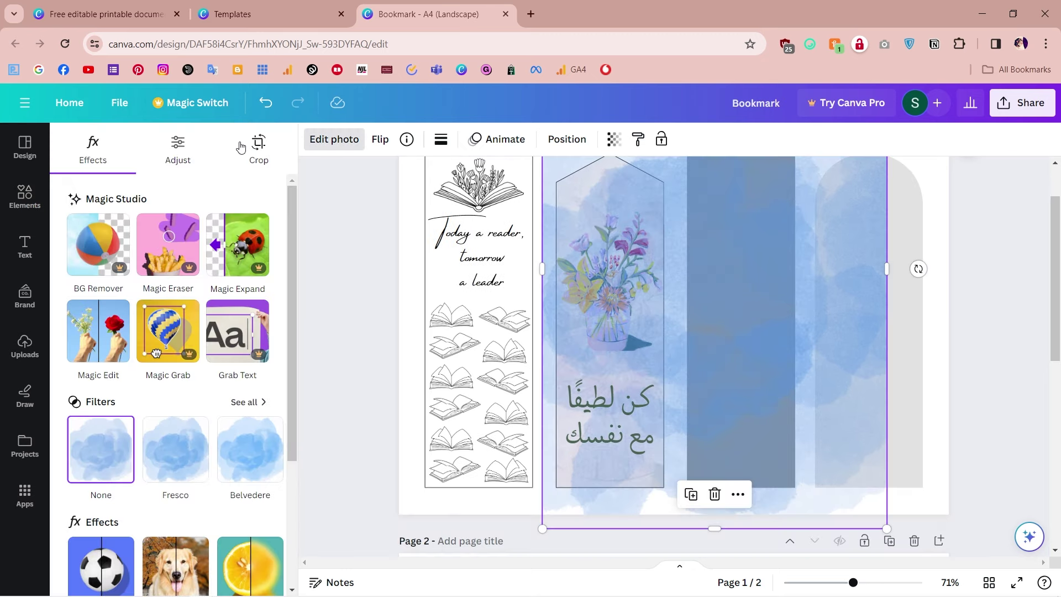
pyautogui.click(253, 147)
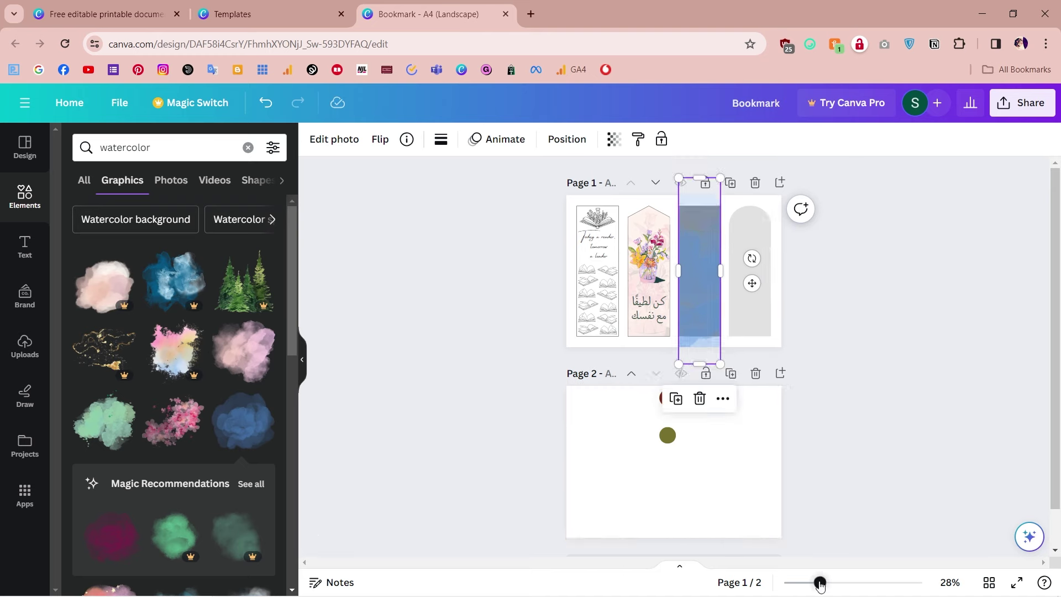
pyautogui.moveTo(821, 582); pyautogui.dragTo(869, 572)
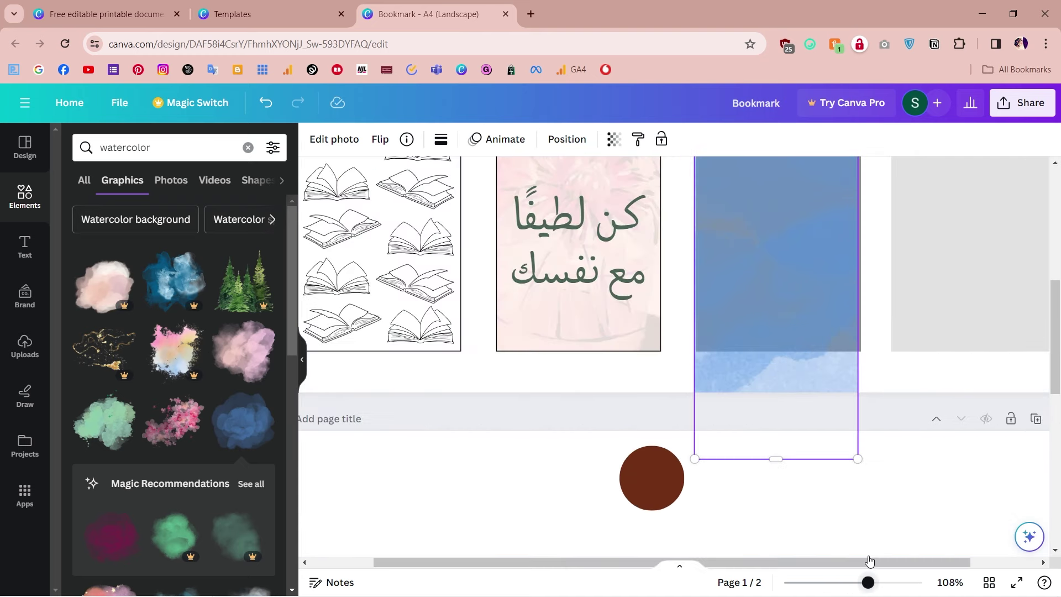
pyautogui.scroll(1, 787, 427)
pyautogui.scroll(2, 787, 426)
pyautogui.moveTo(779, 383); pyautogui.dragTo(780, 380)
pyautogui.scroll(3, 728, 379)
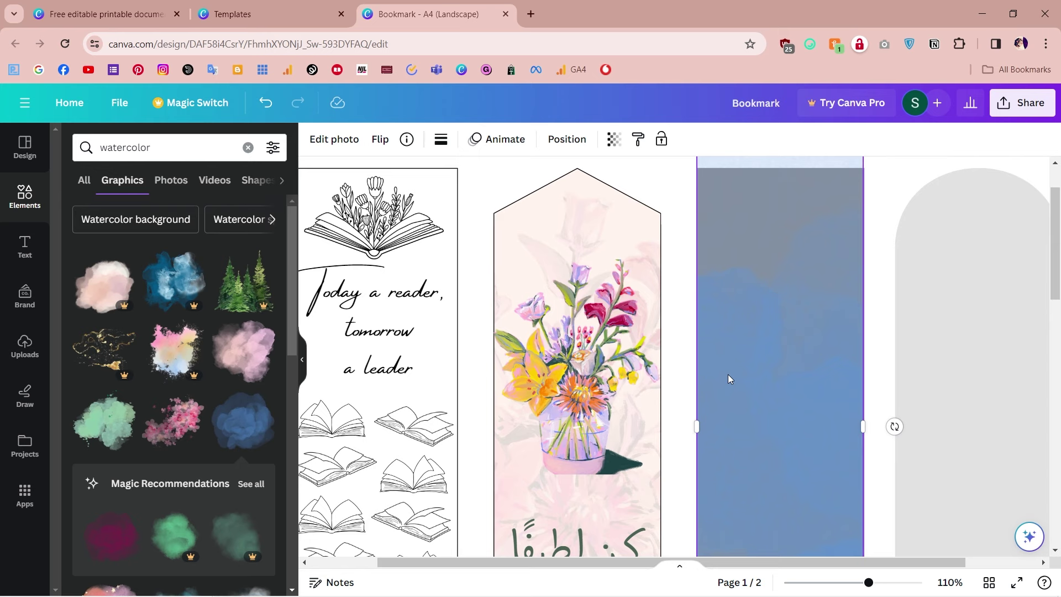
# - Crop the watercolour's upper and lower edges to the height of the third bookmark's grey rectangle
pyautogui.scroll(-5, 728, 374)
pyautogui.moveTo(713, 167); pyautogui.dragTo(748, 216)
pyautogui.doubleClick(733, 235)
pyautogui.moveTo(749, 421); pyautogui.dragTo(748, 420)
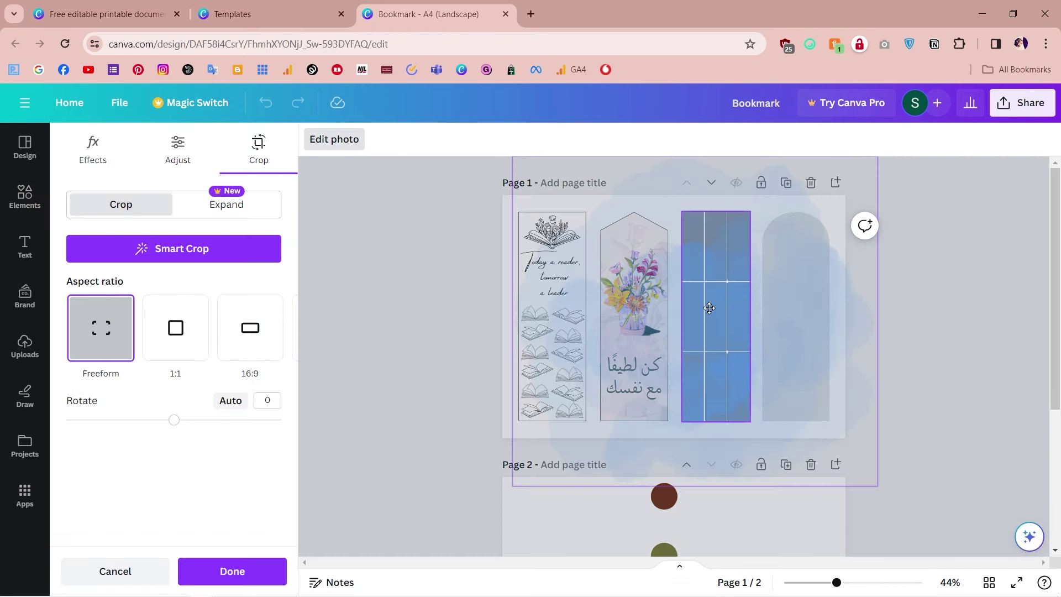
# - Enlarge and shift the watercolour image inside its crop frame so its denser blue area fills the third bookmark
pyautogui.moveTo(706, 308); pyautogui.dragTo(709, 282)
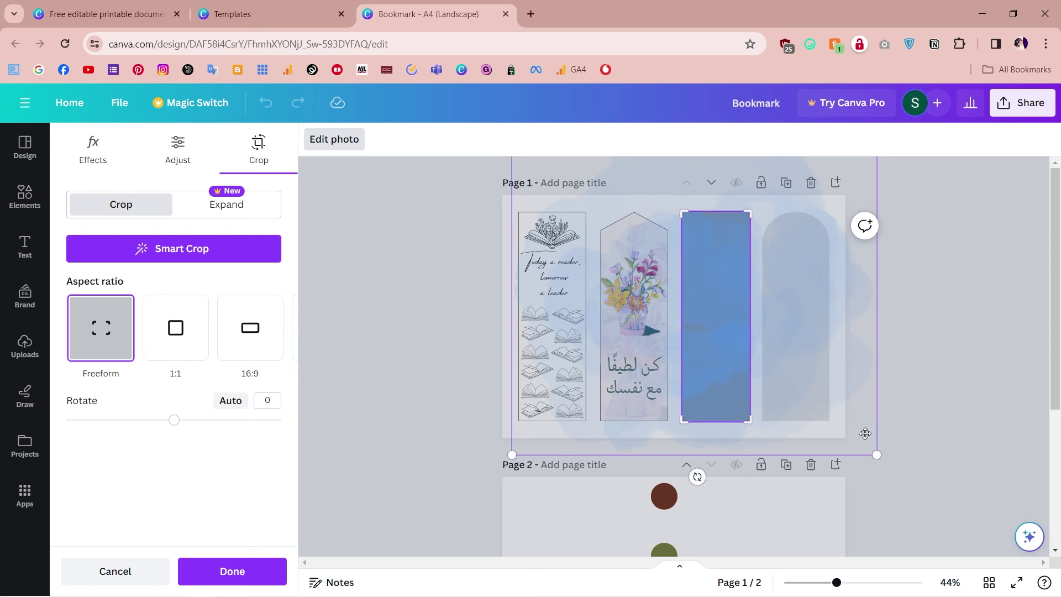
pyautogui.moveTo(875, 453); pyautogui.dragTo(904, 478)
pyautogui.moveTo(723, 338); pyautogui.dragTo(724, 327)
pyautogui.click(433, 353)
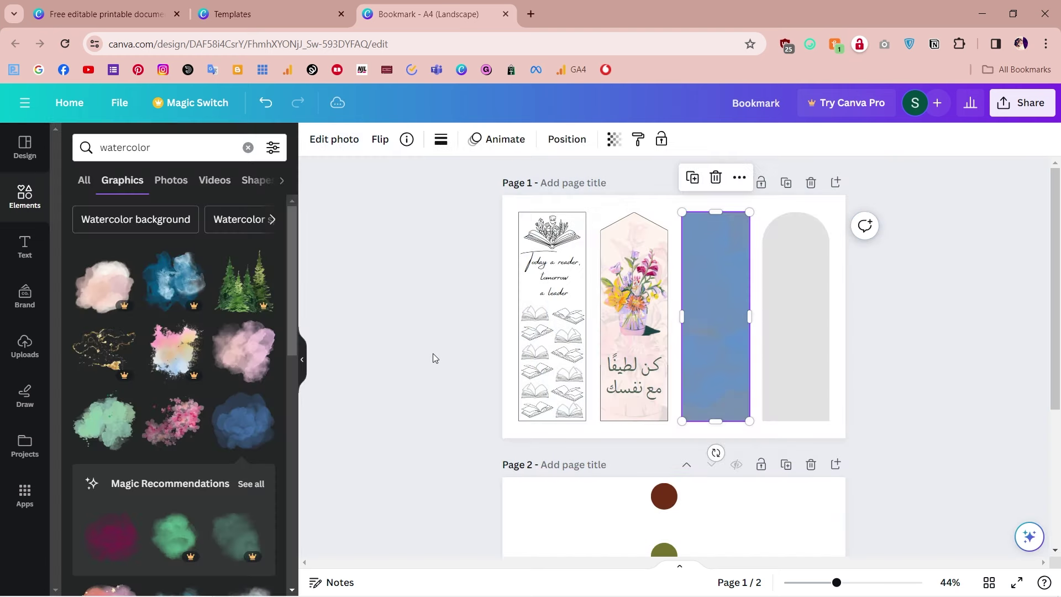
# - Fill the rectangle behind the third bookmark's blue watercolour with white
pyautogui.moveTo(837, 583); pyautogui.dragTo(854, 583)
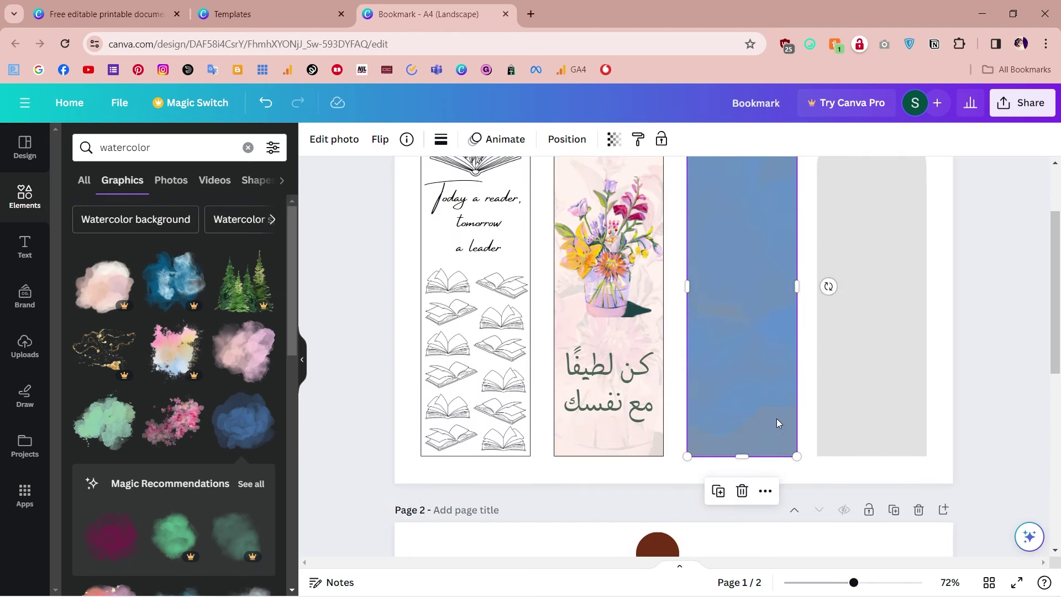
pyautogui.keyDown('ctrl'); pyautogui.click(778, 419); pyautogui.keyUp('ctrl')
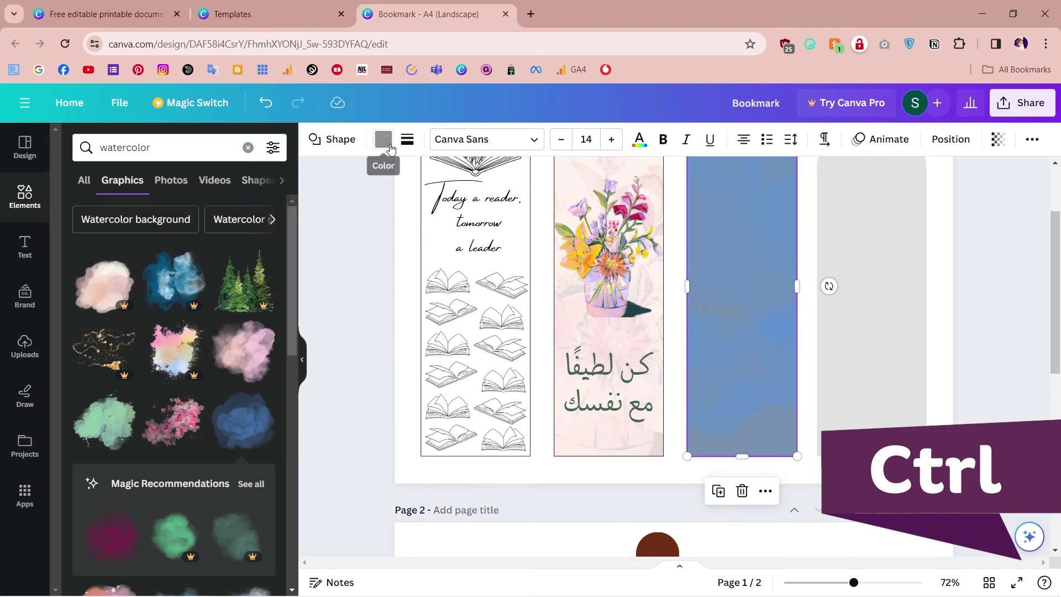
pyautogui.click(390, 150)
pyautogui.click(184, 259)
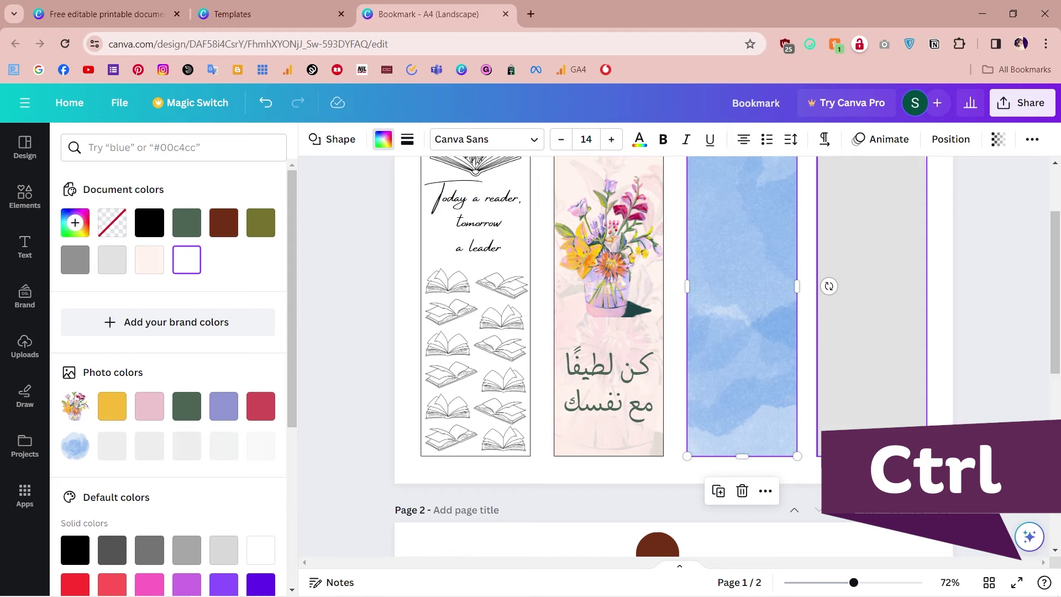
# - Try red, cream, black, olive and green fills behind the third bookmark's watercolour, and return the rectangle to white
pyautogui.moveTo(855, 583); pyautogui.dragTo(841, 583)
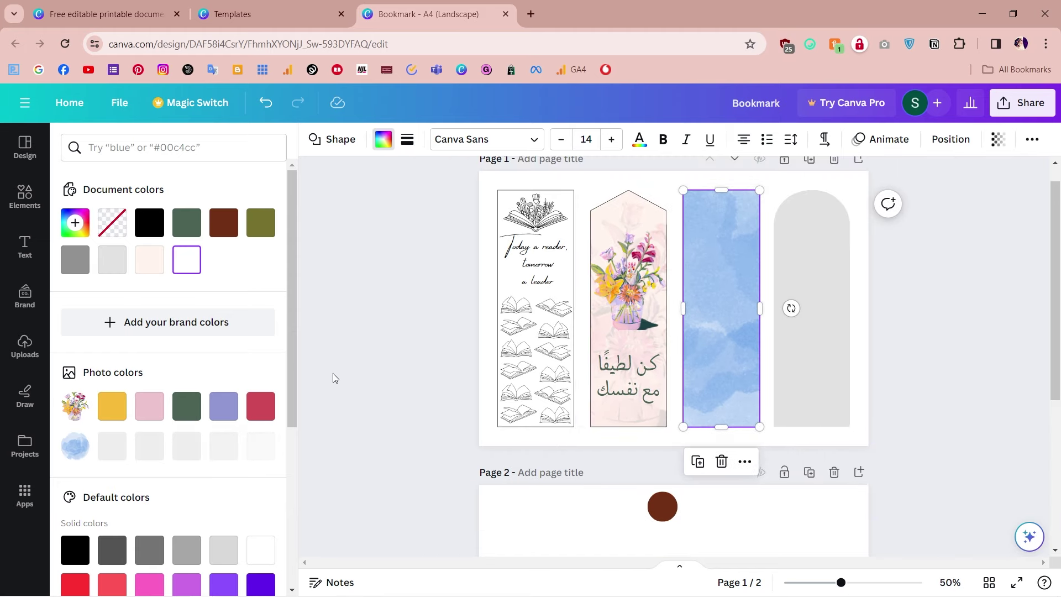
pyautogui.click(262, 412)
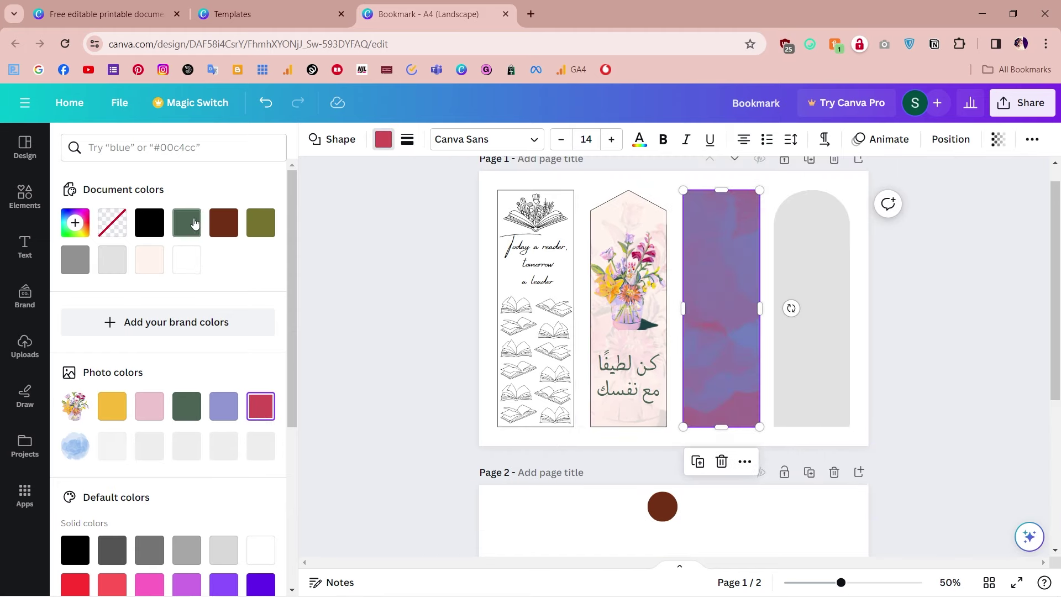
pyautogui.click(187, 256)
pyautogui.click(153, 263)
pyautogui.click(157, 226)
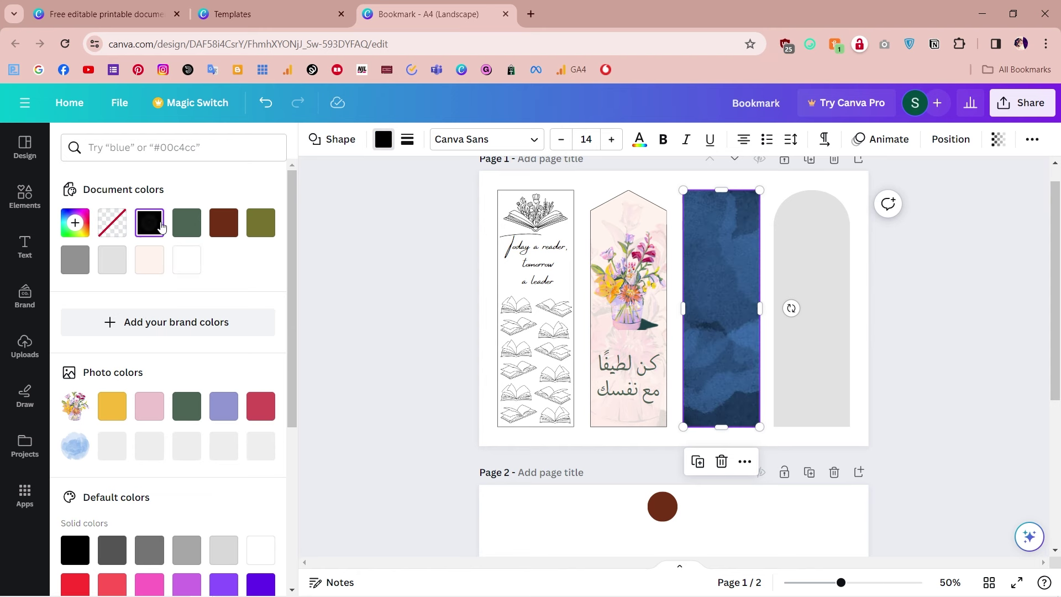
pyautogui.click(260, 223)
pyautogui.click(191, 225)
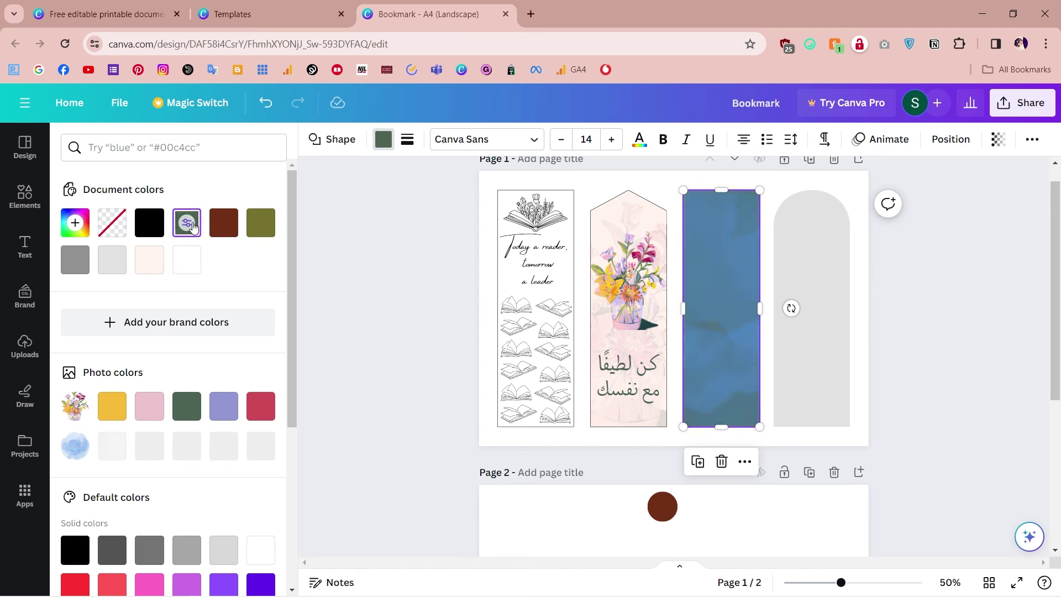
pyautogui.click(187, 259)
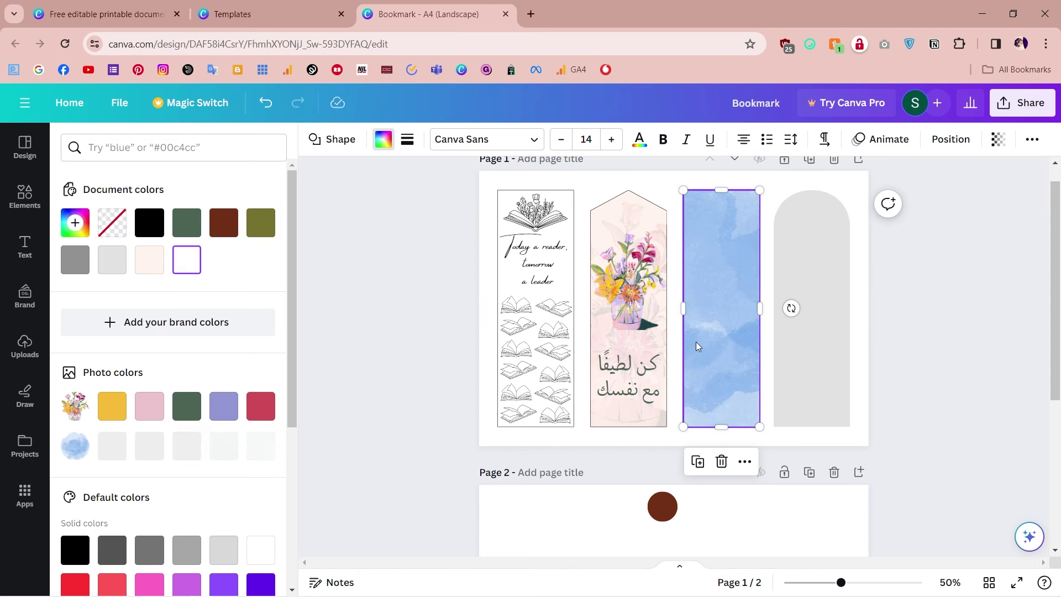
# - Search the graphics for "sun", add the sun behind a cloud, and fit it into the upper part of the third bookmark
pyautogui.click(21, 205)
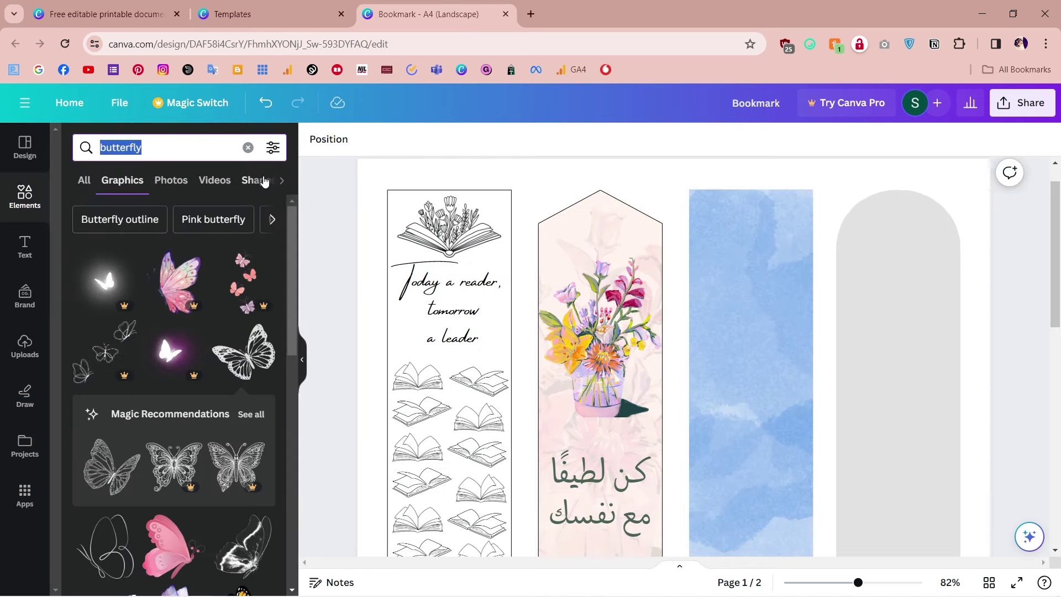
pyautogui.write('sun')
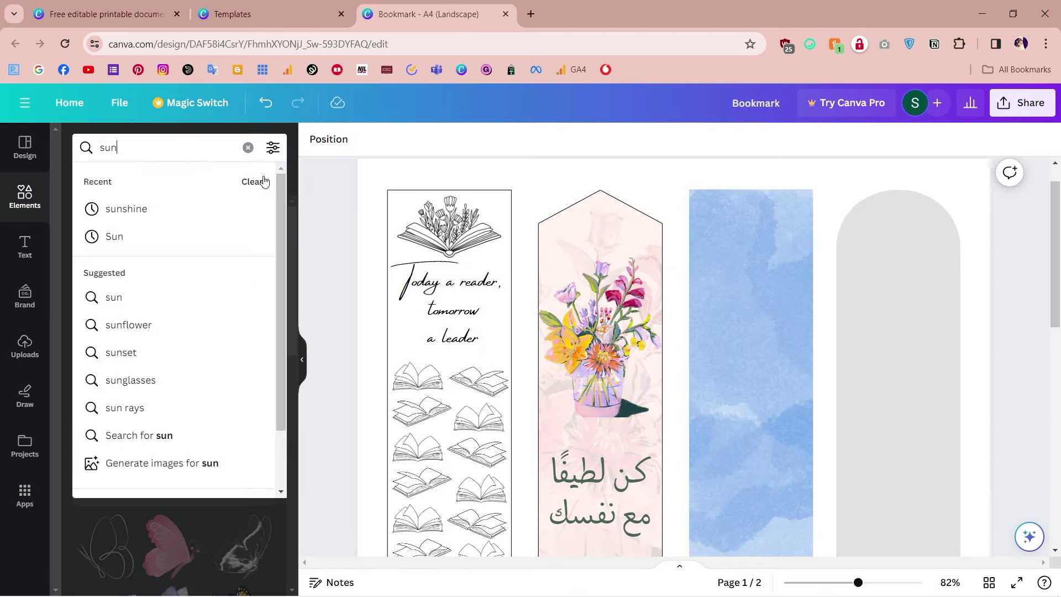
pyautogui.press('Return')
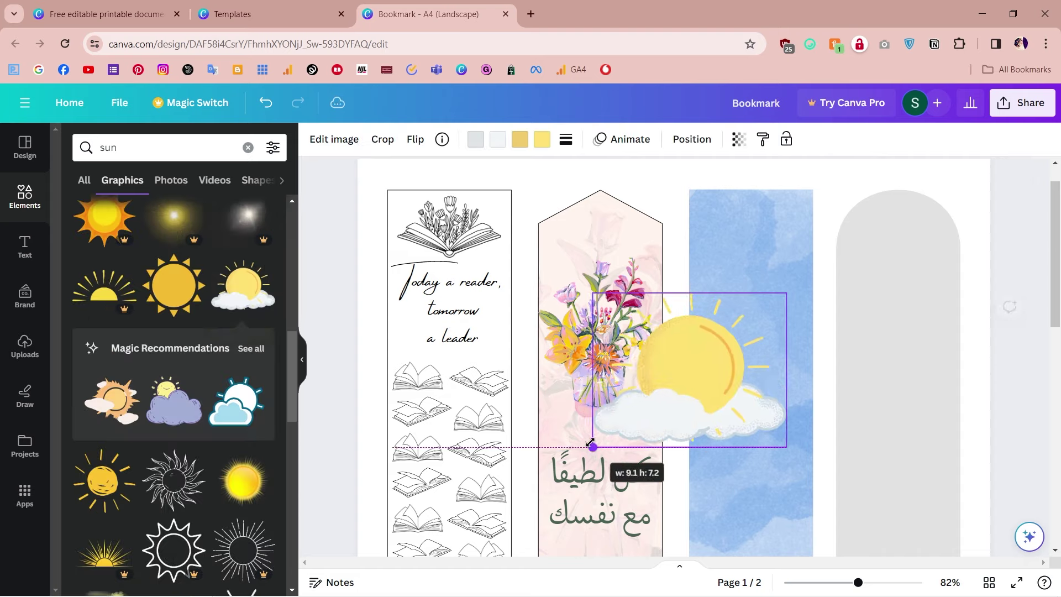
pyautogui.moveTo(592, 443); pyautogui.dragTo(658, 399)
pyautogui.moveTo(708, 368); pyautogui.dragTo(741, 394)
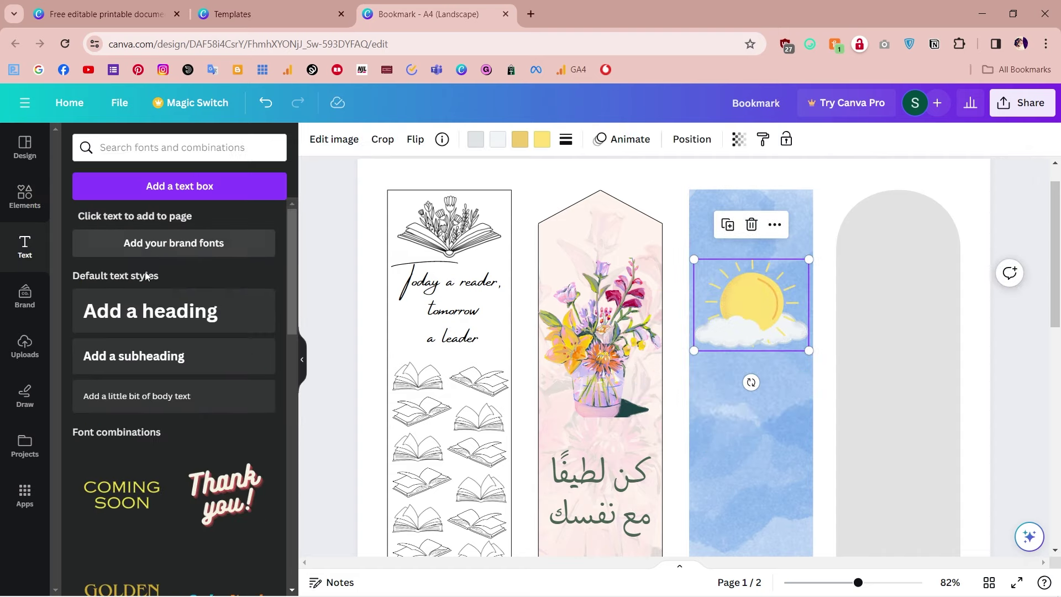
# - Add the heading "Start your morning with a book" at size 20 and move it to the third bookmark
pyautogui.click(147, 310)
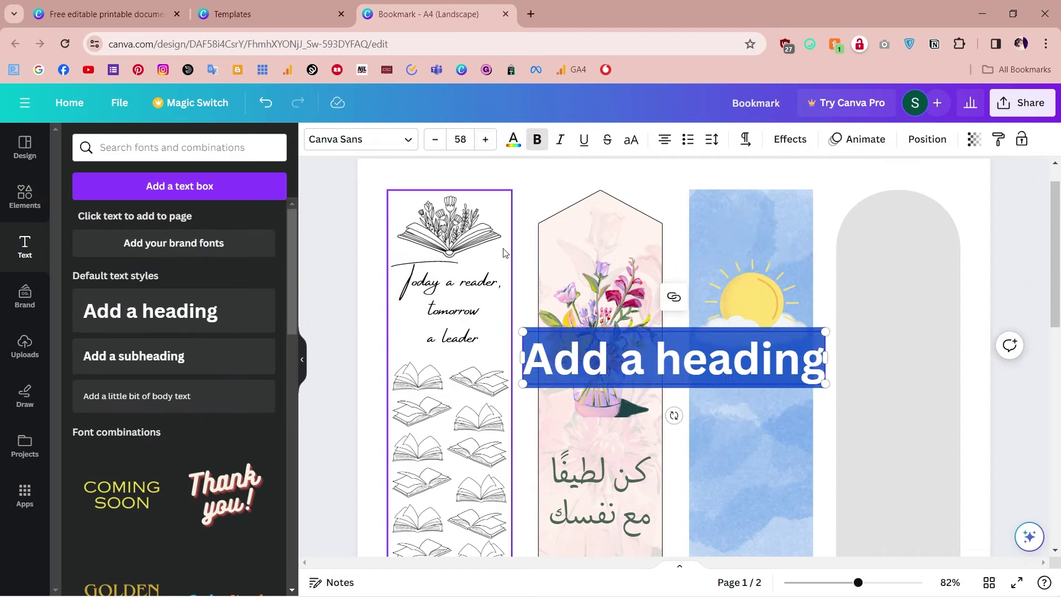
pyautogui.write('Start your morning with a')
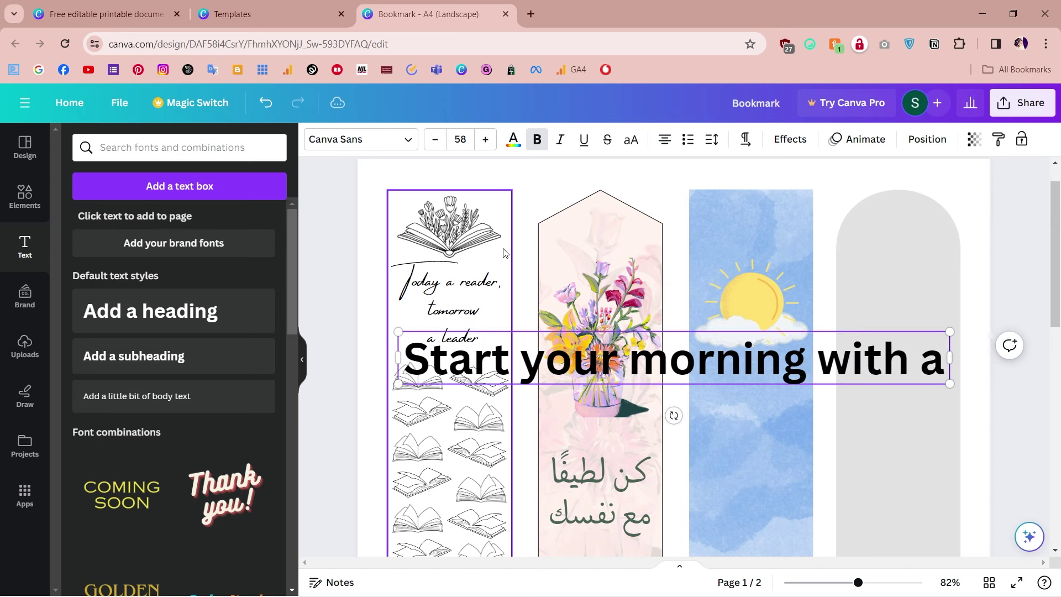
pyautogui.write(' book')
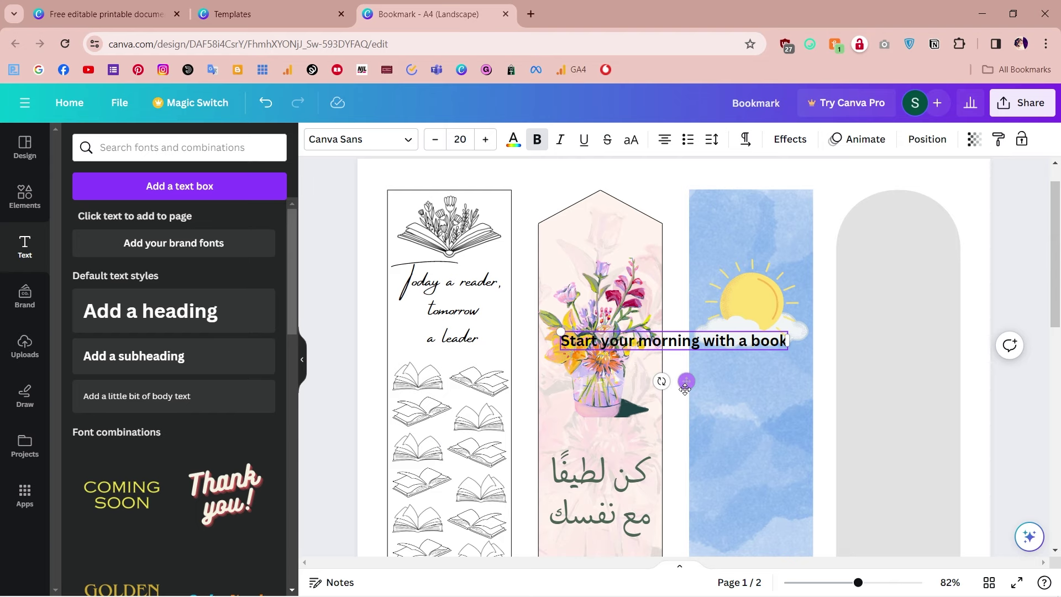
pyautogui.moveTo(685, 389); pyautogui.dragTo(707, 447)
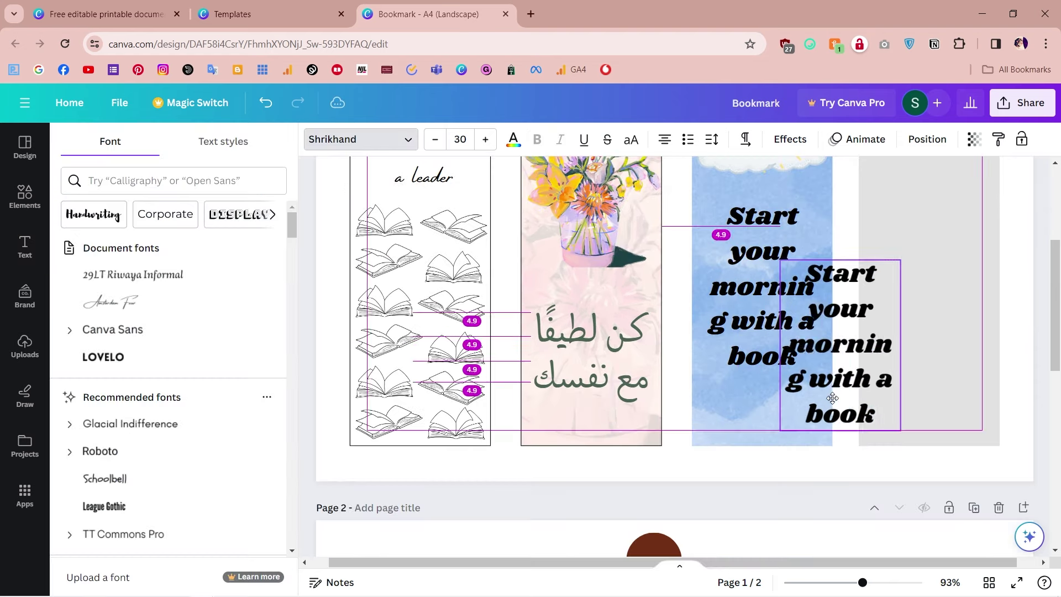
# - Place a copy of the quote on the fourth bookmark and remove "morning" from the original quote
pyautogui.moveTo(841, 343); pyautogui.dragTo(917, 331)
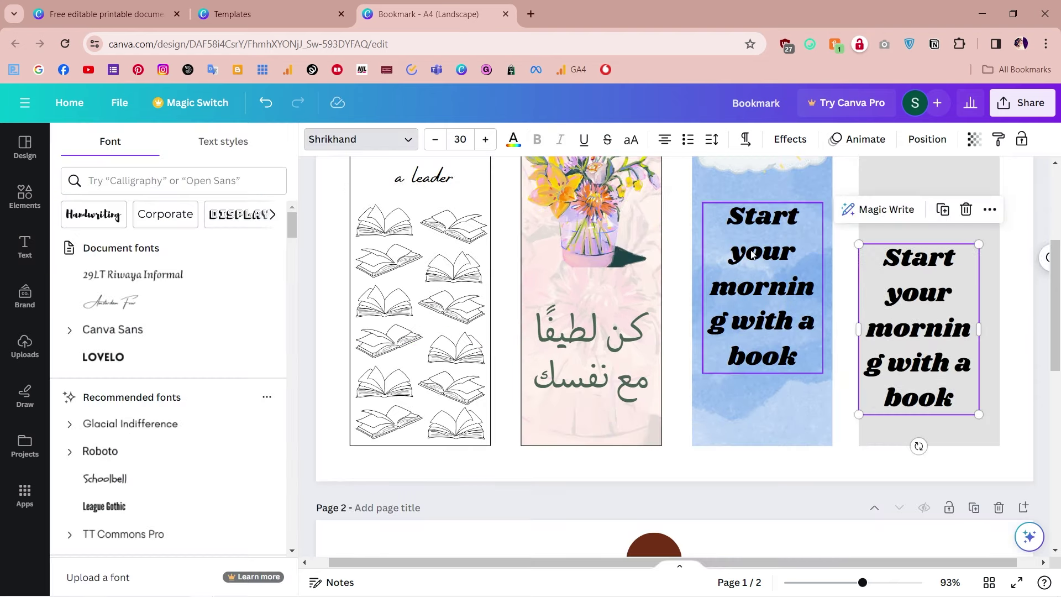
pyautogui.doubleClick(752, 280)
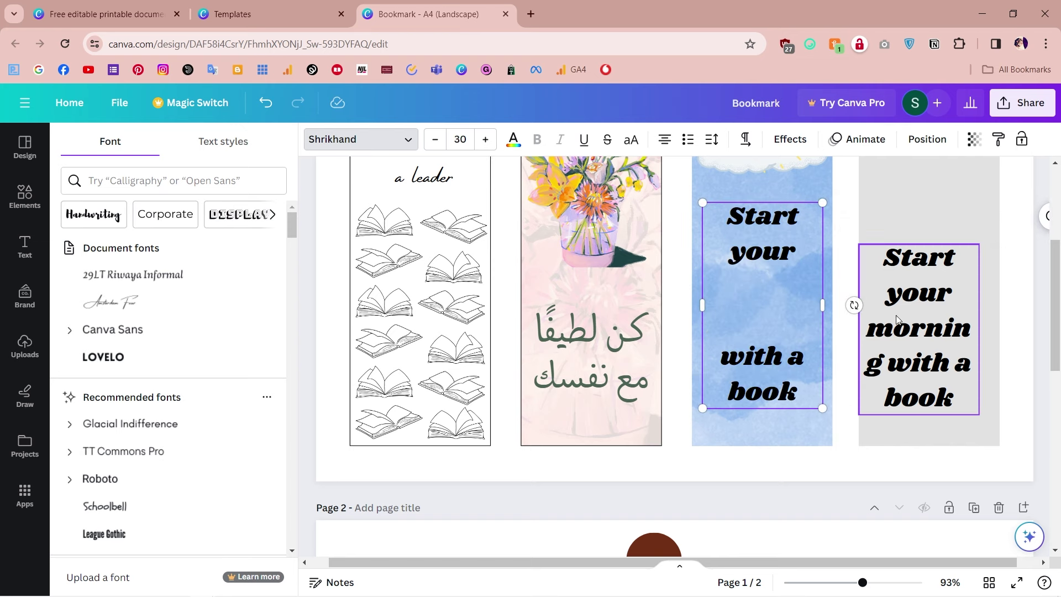
# - Reduce the copied quote to the word "morning" in the Lovelo font and place it in the gap below "Start your"
pyautogui.doubleClick(917, 265)
pyautogui.click(917, 261)
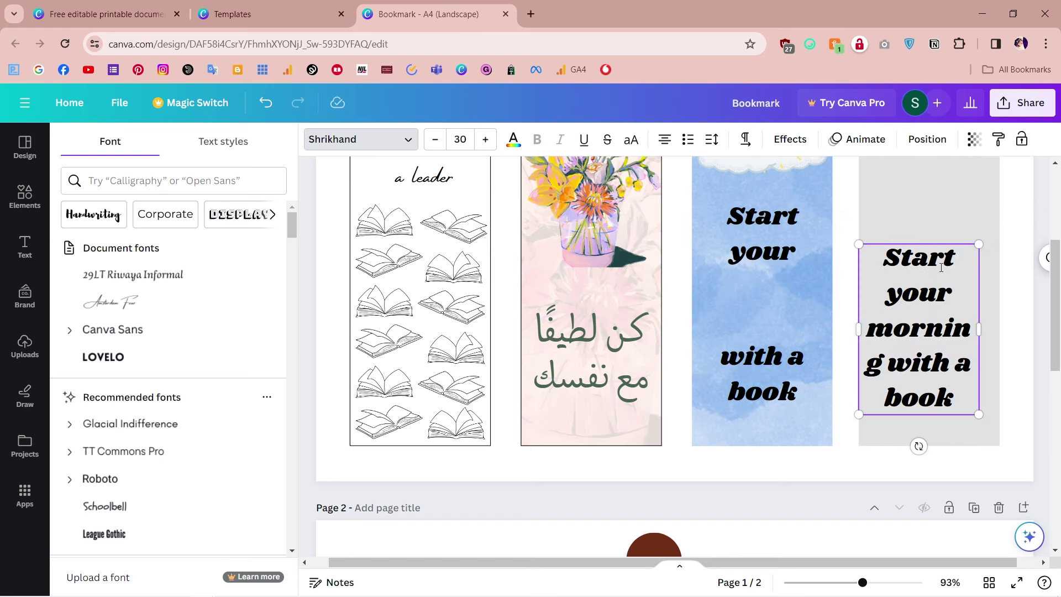
pyautogui.hotkey('shift', 'Down')
pyautogui.press('BackSpace')
pyautogui.press('BackSpace')
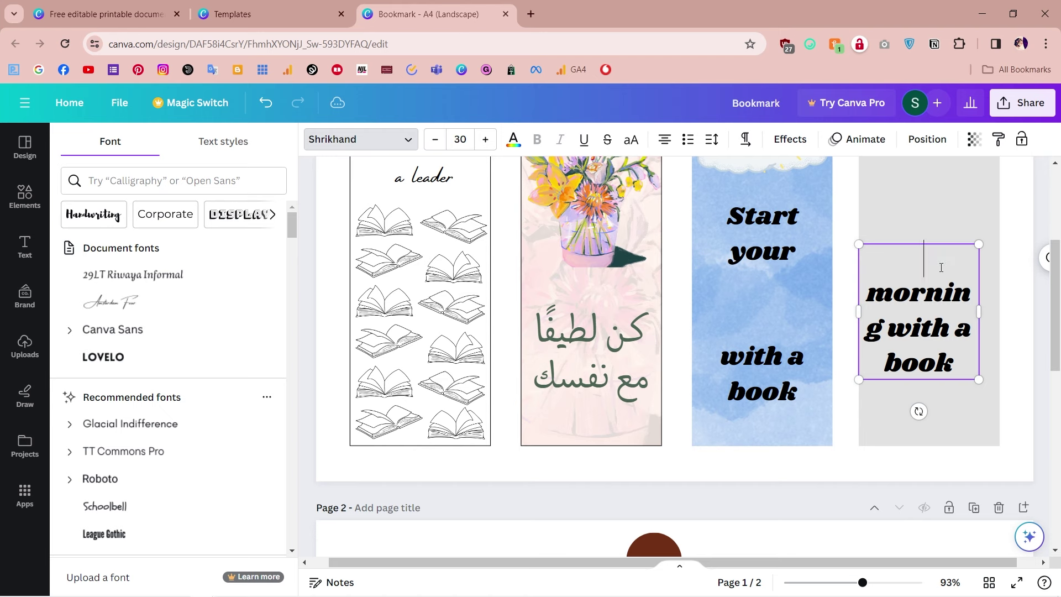
pyautogui.click(103, 356)
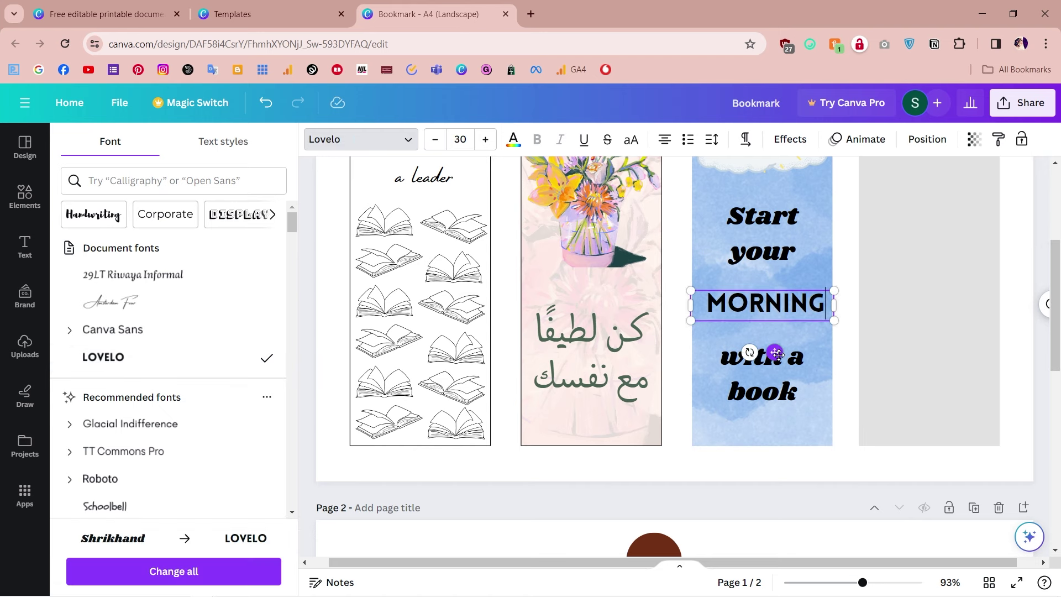
pyautogui.moveTo(778, 355); pyautogui.dragTo(777, 342)
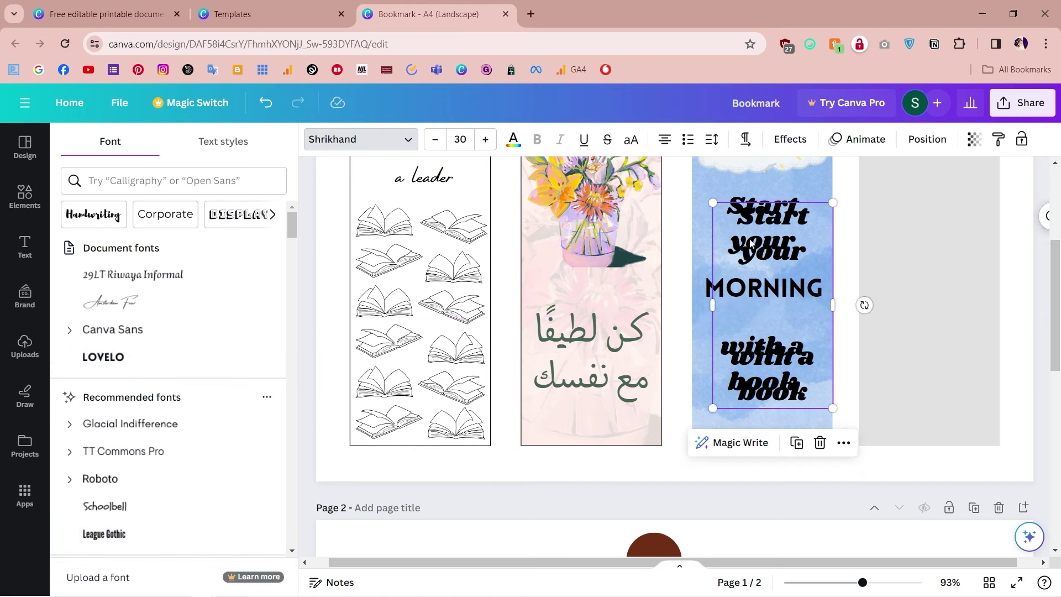
# - Place a copy of the remaining quote text on the fourth bookmark and trim it to "Start your"
pyautogui.moveTo(751, 244); pyautogui.dragTo(899, 257)
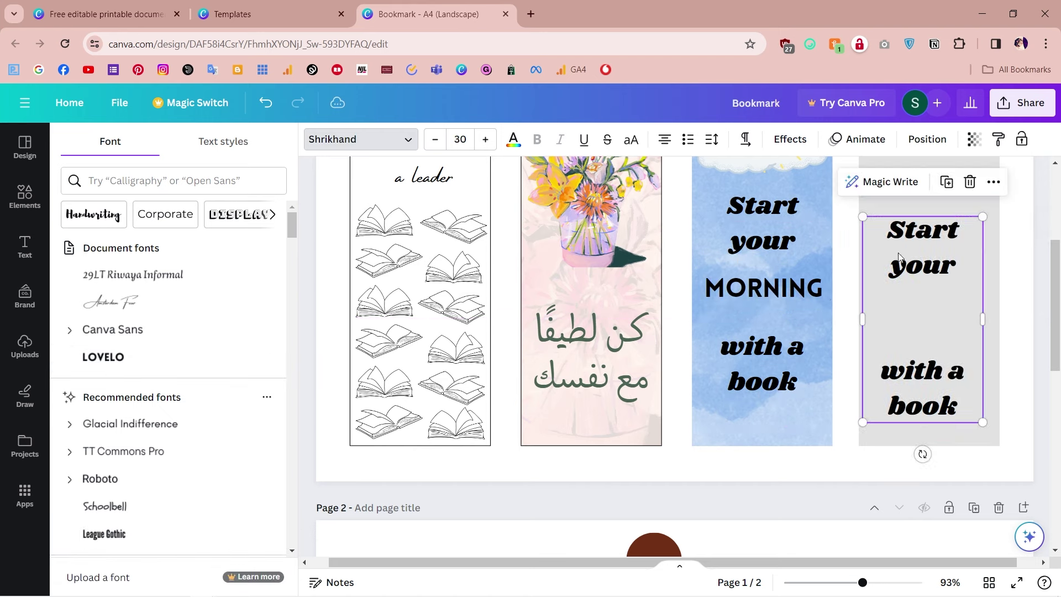
pyautogui.click(919, 378)
pyautogui.click(917, 376)
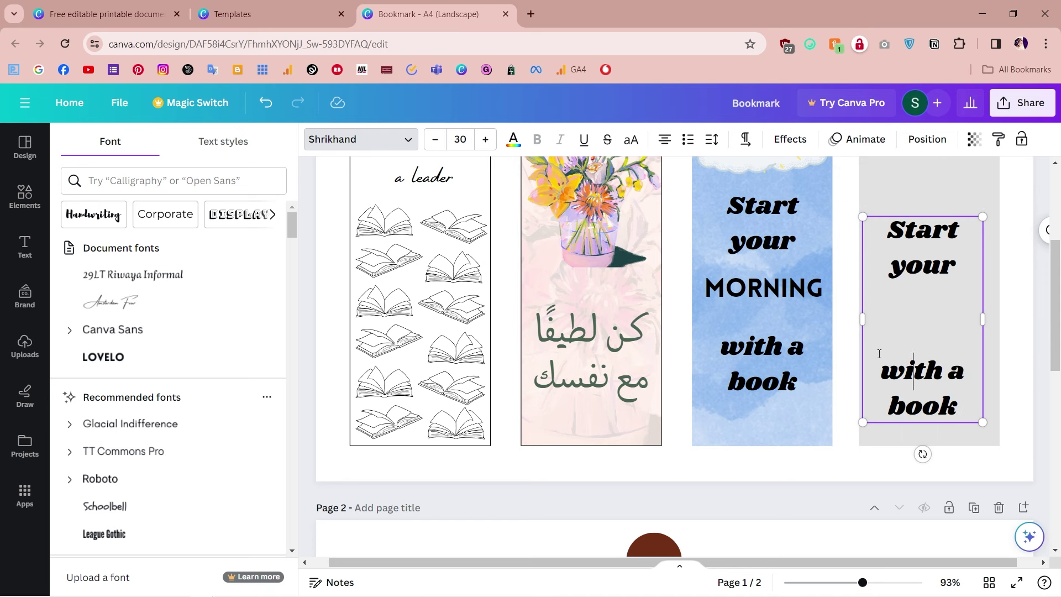
pyautogui.moveTo(884, 374); pyautogui.dragTo(974, 425)
pyautogui.press('BackSpace')
pyautogui.press('BackSpace')
pyautogui.press('BackSpace')
pyautogui.press('BackSpace')
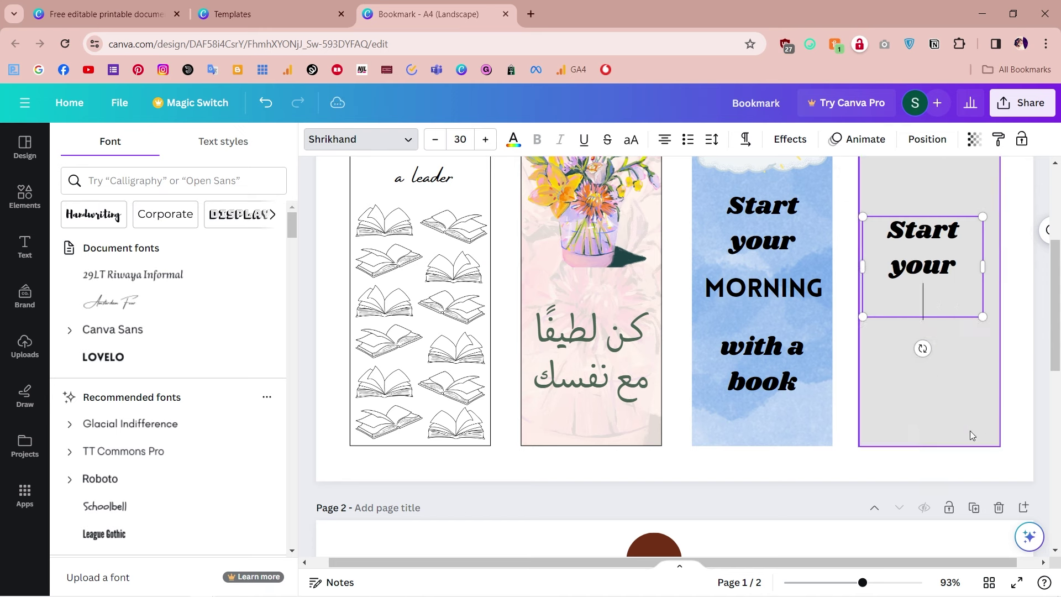
# - Delete "Start your" from the third bookmark's original text box, keeping only "with a book"
pyautogui.click(768, 363)
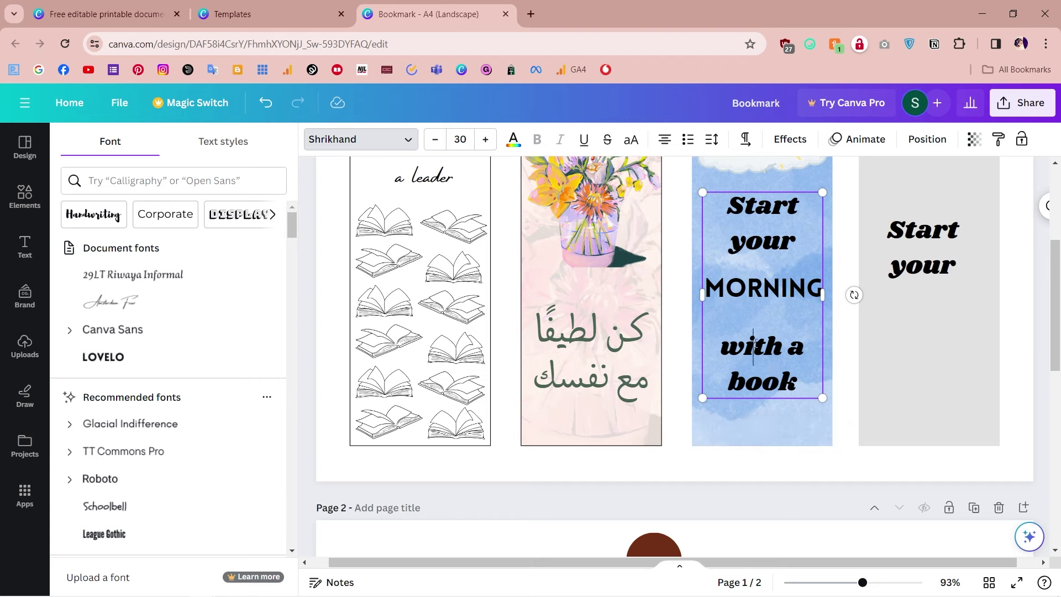
pyautogui.click(742, 317)
pyautogui.press('BackSpace')
pyautogui.press('BackSpace')
pyautogui.press('BackSpace')
pyautogui.press('BackSpace')
pyautogui.press('BackSpace')
pyautogui.press('BackSpace')
pyautogui.press('BackSpace')
pyautogui.press('BackSpace')
pyautogui.press('BackSpace')
pyautogui.press('BackSpace')
pyautogui.press('BackSpace')
pyautogui.press('BackSpace')
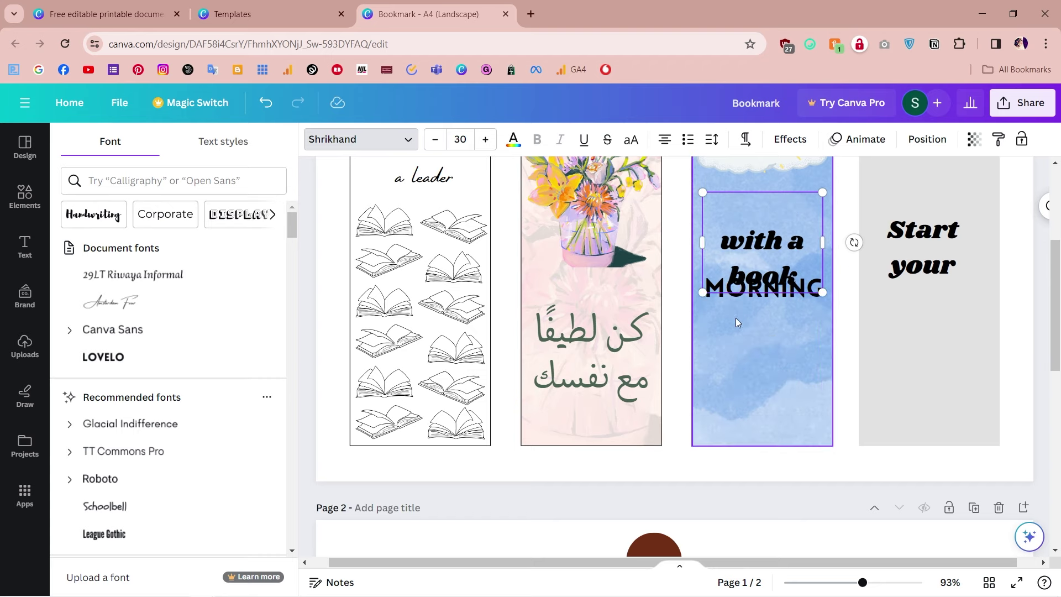
pyautogui.press('Escape')
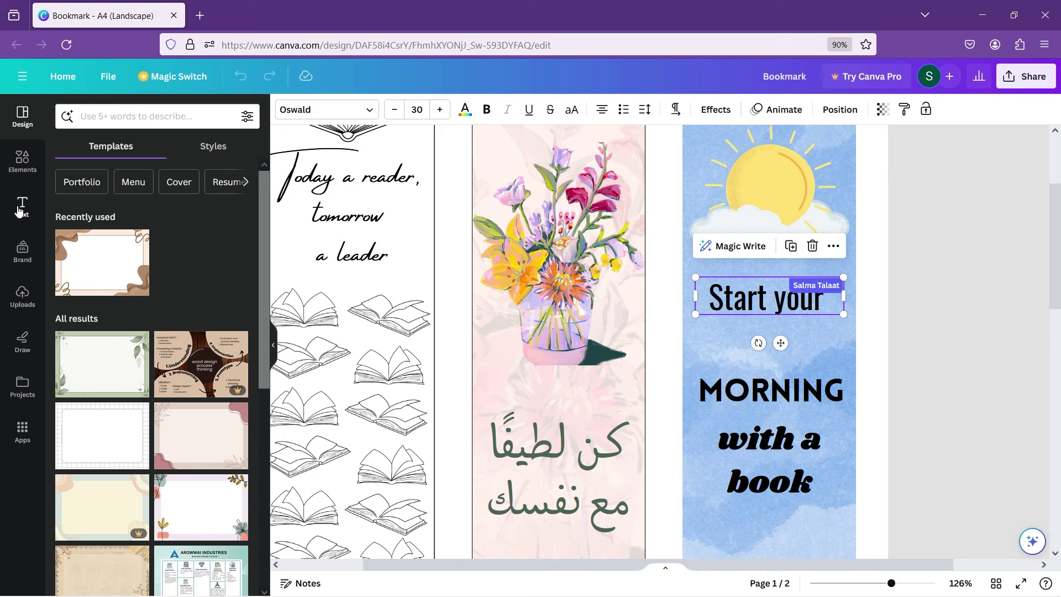
# - Try handwriting fonts, including Brittany, on the third bookmark's "Start your" text
pyautogui.click(22, 207)
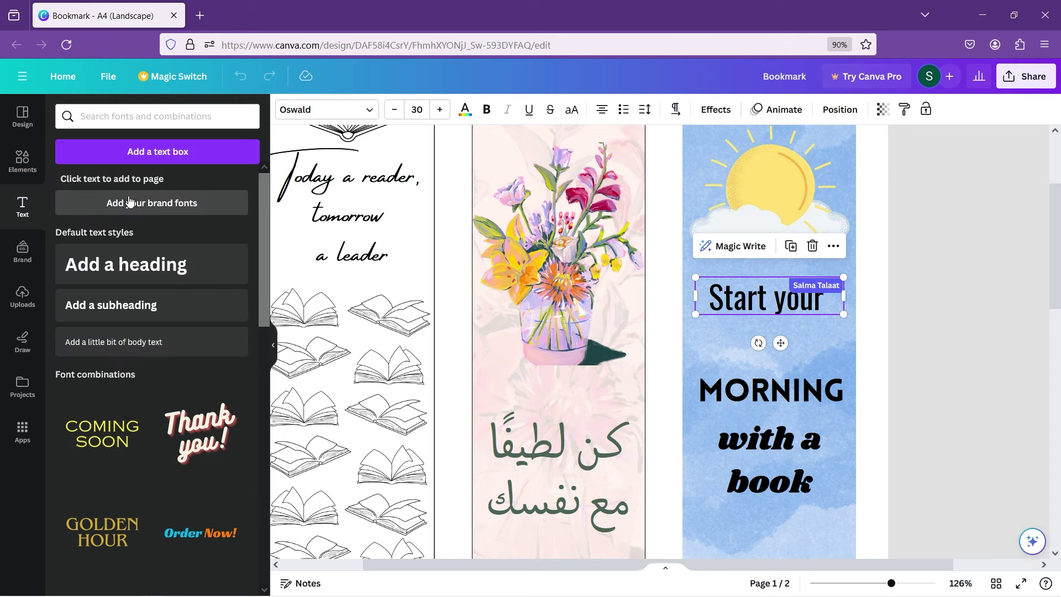
pyautogui.click(339, 110)
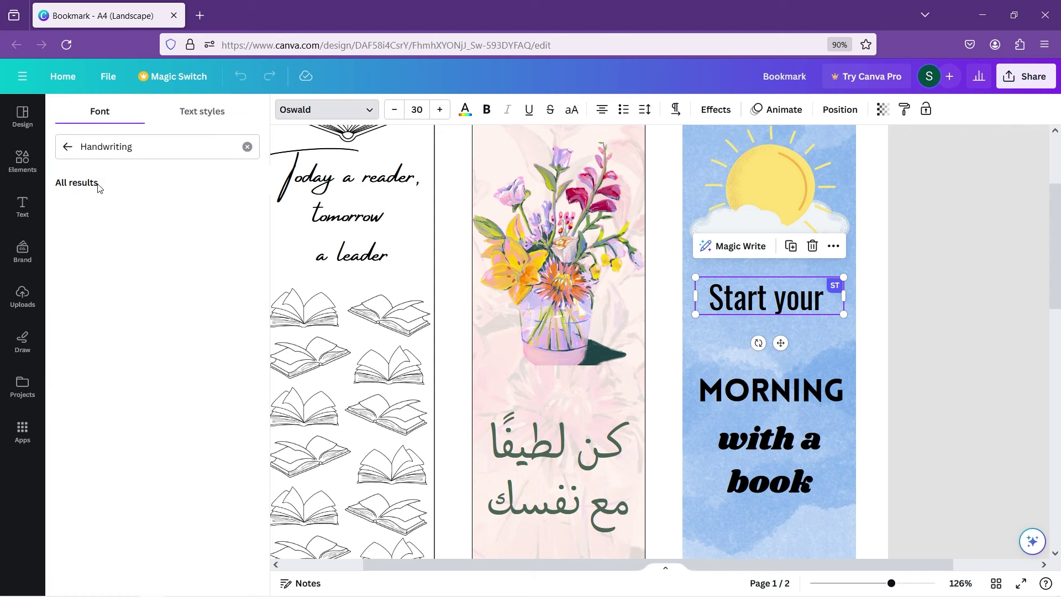
pyautogui.click(150, 331)
pyautogui.click(90, 433)
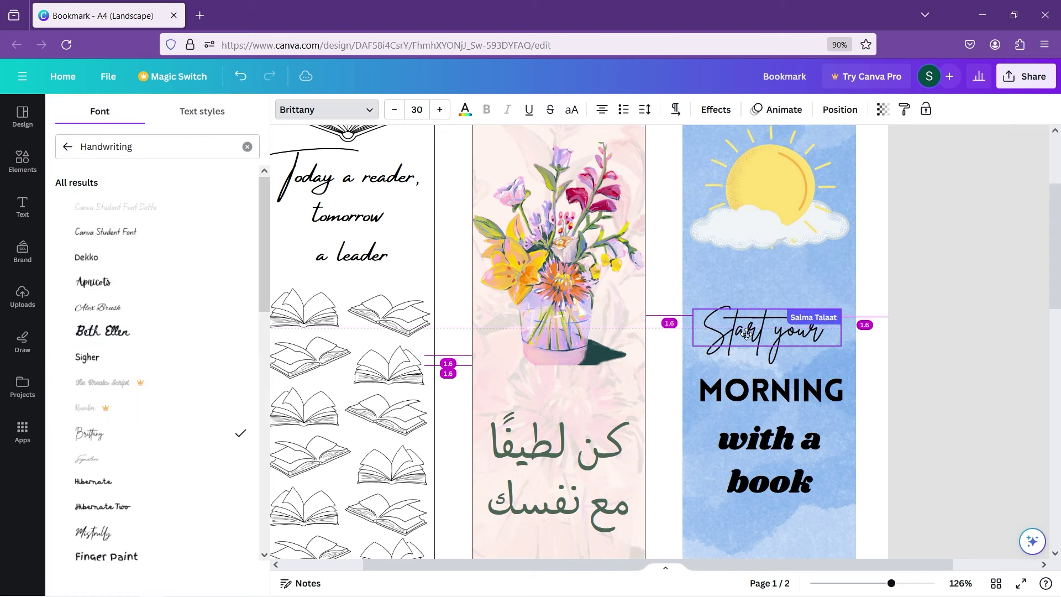
pyautogui.click(747, 470)
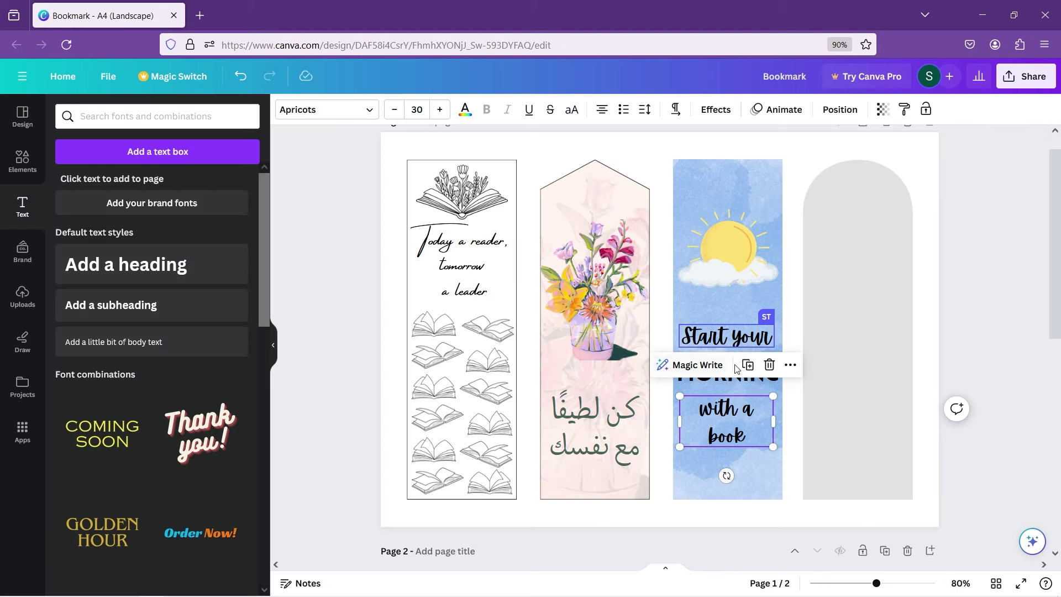
# - Duplicate the "with a book" text onto the fourth bookmark, keeping "with" in the original just below MORNING and "book" in the copy
pyautogui.click(748, 366)
pyautogui.moveTo(750, 421); pyautogui.dragTo(802, 390)
pyautogui.doubleClick(854, 401)
pyautogui.click(877, 394)
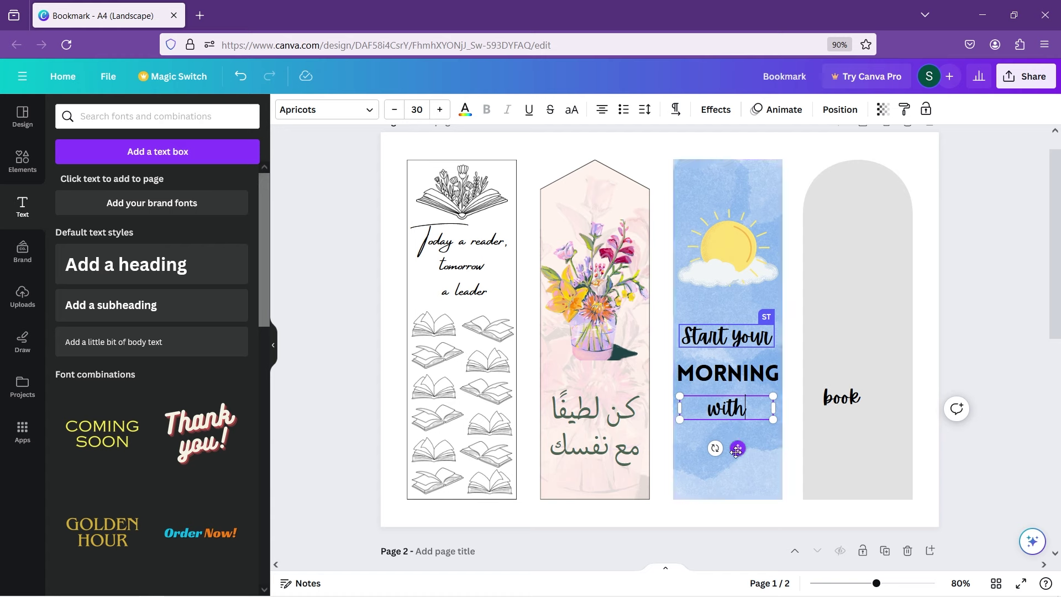
pyautogui.moveTo(738, 449); pyautogui.dragTo(736, 445)
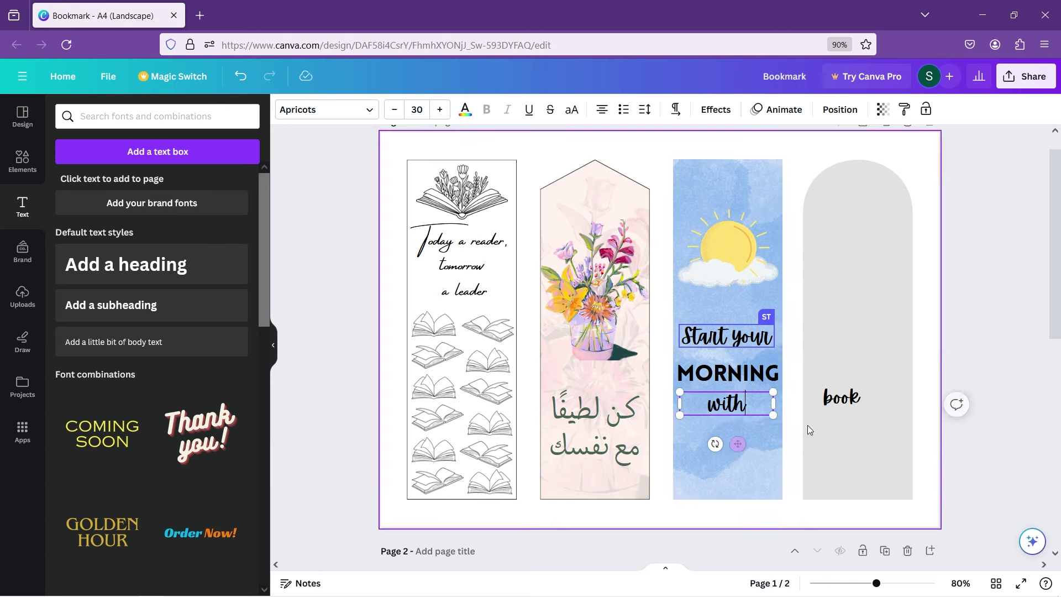
# - Change "book" to "a book" in the Lovelo font and place it below "with" on the third bookmark
pyautogui.click(825, 397)
pyautogui.write('a')
pyautogui.click(857, 437)
pyautogui.click(843, 398)
pyautogui.click(326, 110)
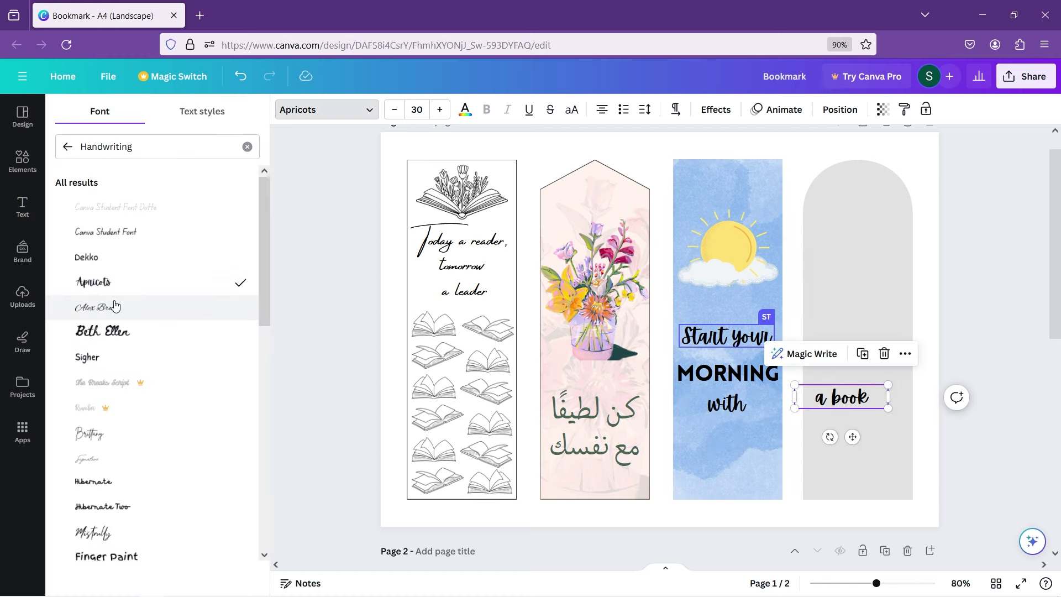
pyautogui.click(69, 148)
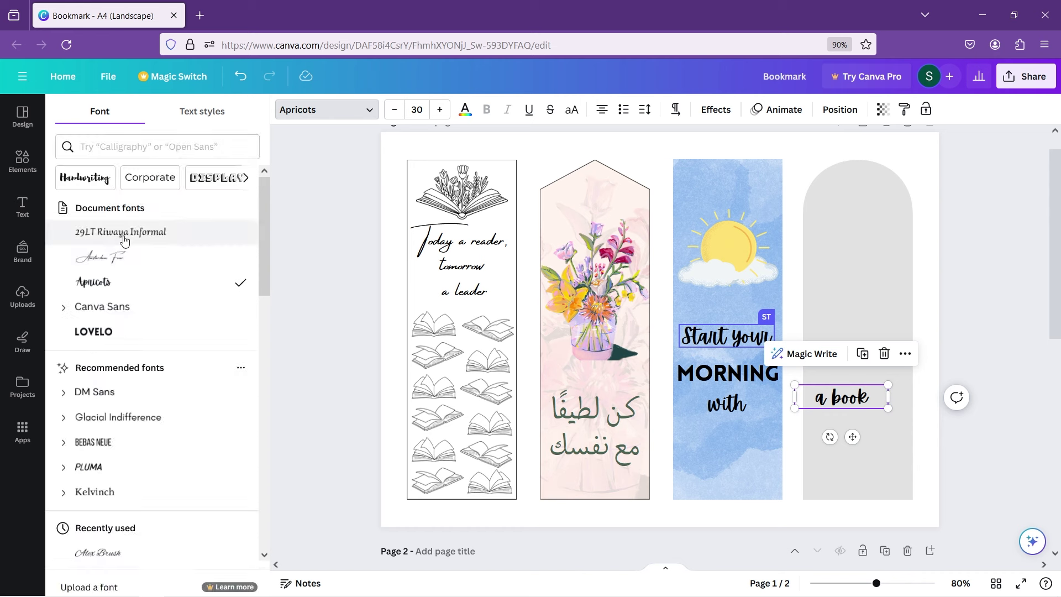
pyautogui.click(102, 332)
pyautogui.moveTo(851, 401); pyautogui.dragTo(739, 451)
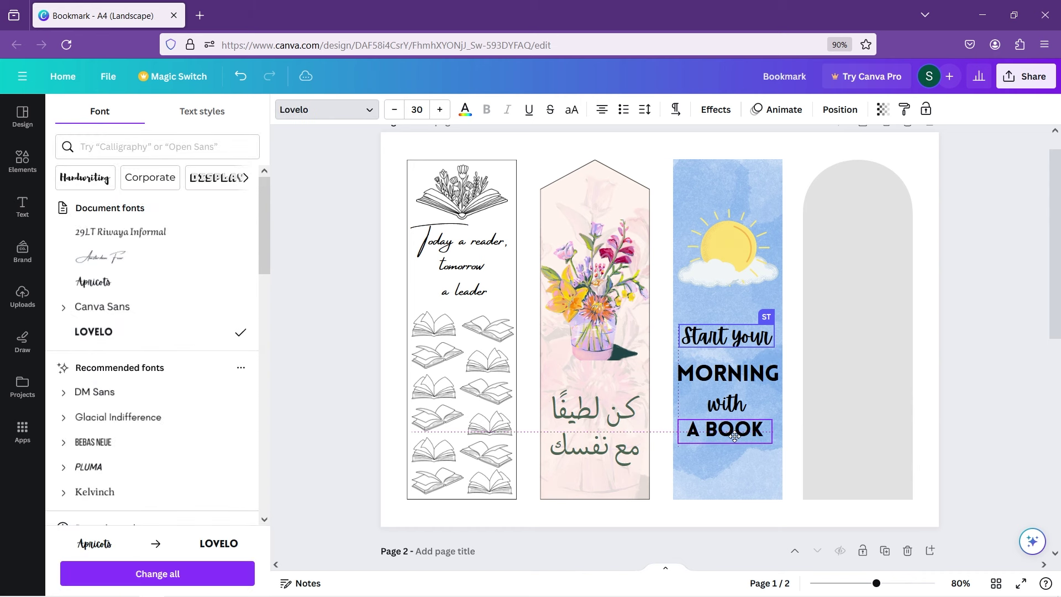
# - Move MORNING slightly lower on the third bookmark and recolour the quote text white
pyautogui.click(718, 380)
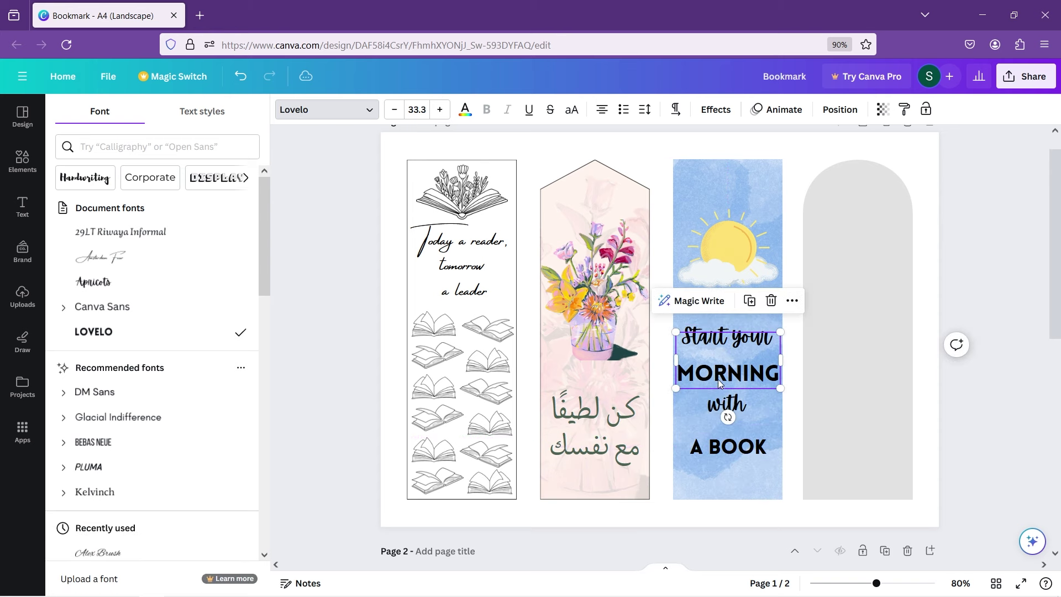
pyautogui.moveTo(718, 381); pyautogui.dragTo(718, 398)
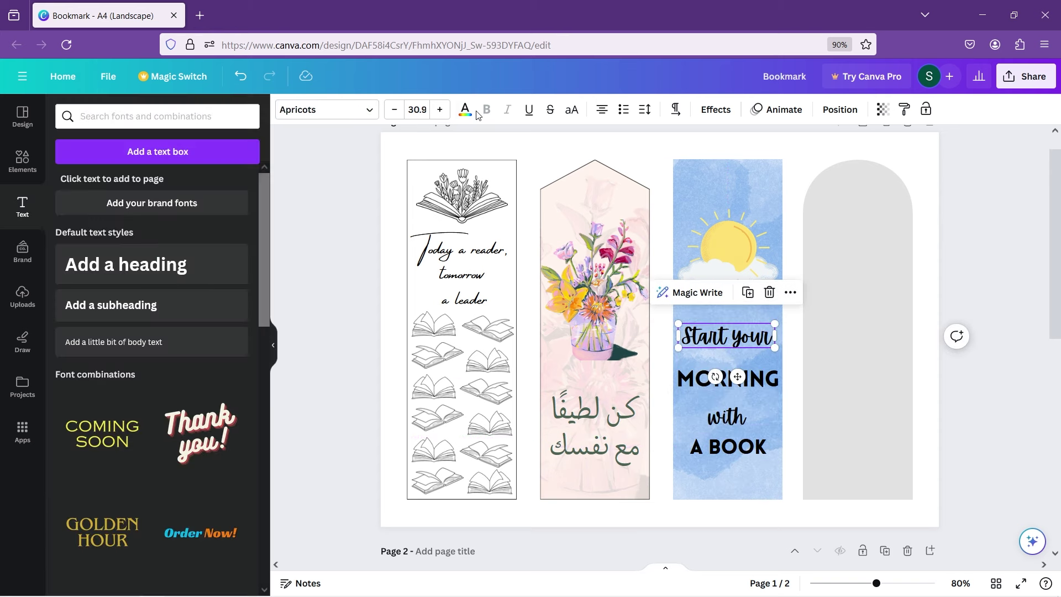
pyautogui.click(465, 110)
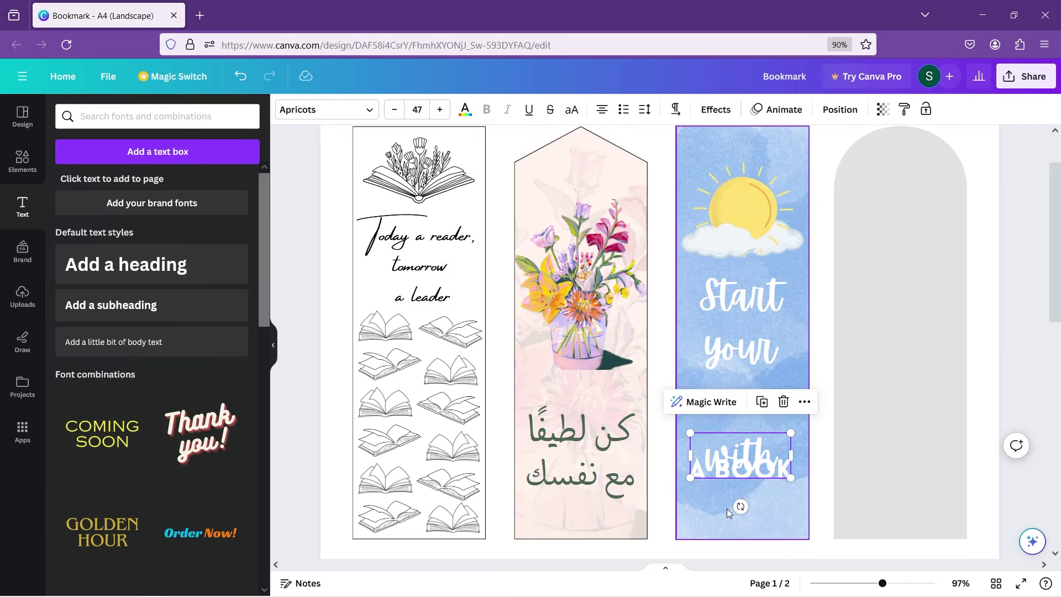
# - Move "A BOOK" down the third bookmark so it sits clear of "with"
pyautogui.click(728, 509)
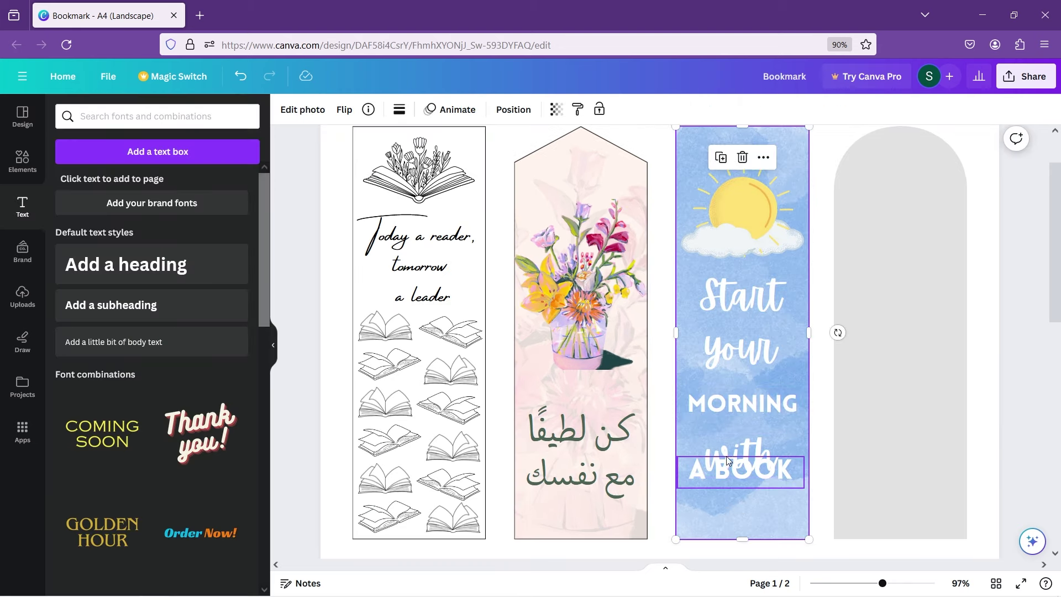
pyautogui.click(728, 470)
pyautogui.hotkey('shift', 'Down')
pyautogui.hotkey('shift', 'Down')
pyautogui.hotkey('shift', 'Down')
pyautogui.hotkey('shift', 'Down')
pyautogui.hotkey('shift', 'Down')
pyautogui.hotkey('shift', 'Down')
pyautogui.hotkey('shift', 'Down')
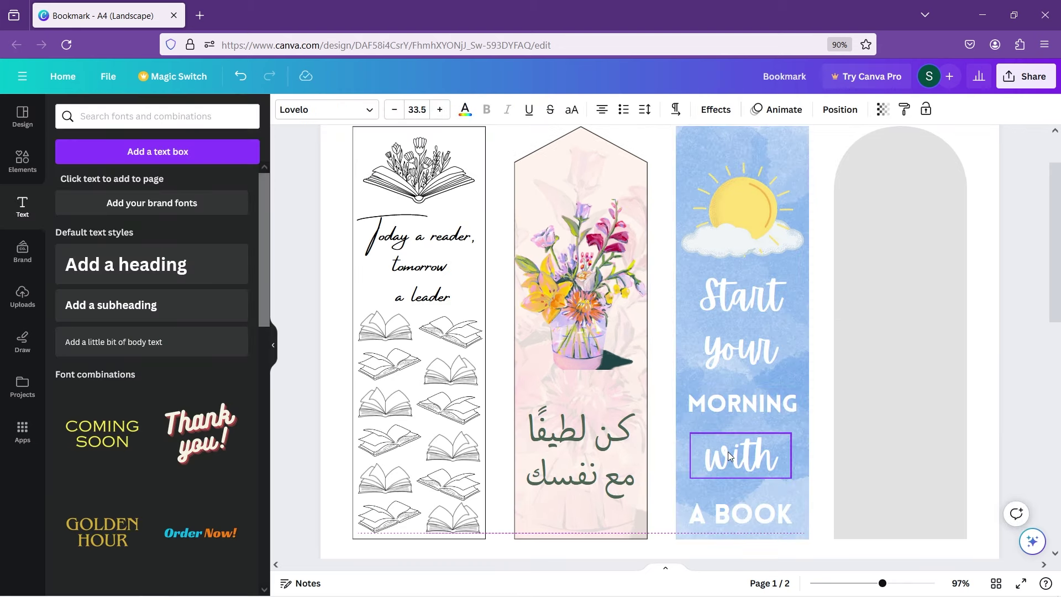
# - Nudge "with" up closer to MORNING and raise "A BOOK" to tighten the quote's line spacing
pyautogui.click(742, 455)
pyautogui.hotkey('shift', 'Up')
pyautogui.hotkey('shift', 'Up')
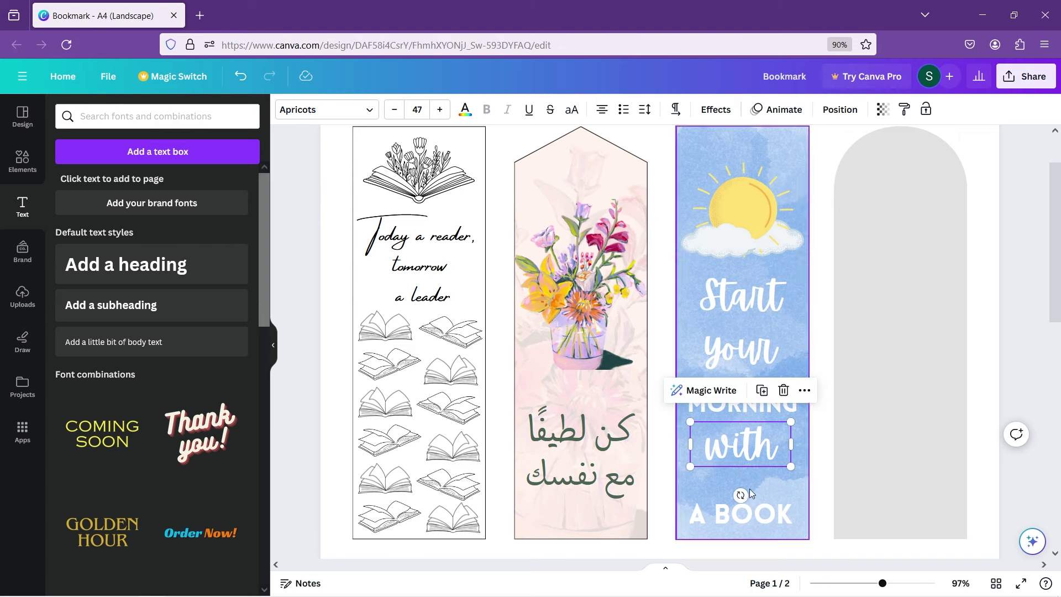
pyautogui.click(747, 516)
pyautogui.press('Up')
pyautogui.press('Up')
pyautogui.press('Up')
pyautogui.press('Up')
pyautogui.press('Up')
pyautogui.press('Up')
pyautogui.press('Up')
pyautogui.press('Up')
pyautogui.press('Up')
pyautogui.press('Up')
pyautogui.press('Up')
pyautogui.press('Up')
pyautogui.press('Up')
pyautogui.press('Up')
pyautogui.press('Up')
pyautogui.press('Up')
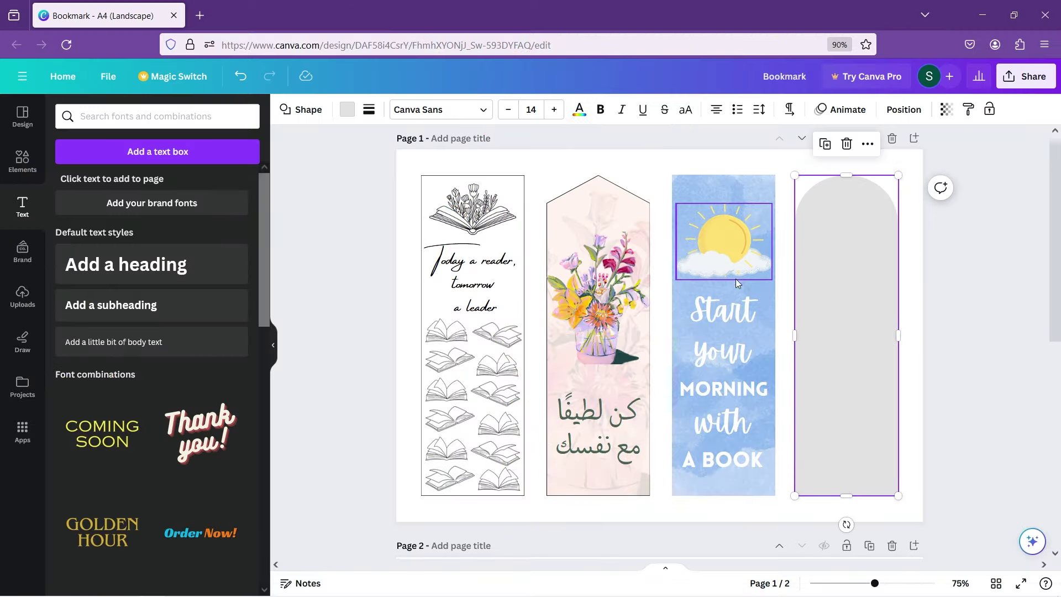
# - Fill the arched fourth bookmark with light purple and search the graphics for "flowers"
pyautogui.click(347, 110)
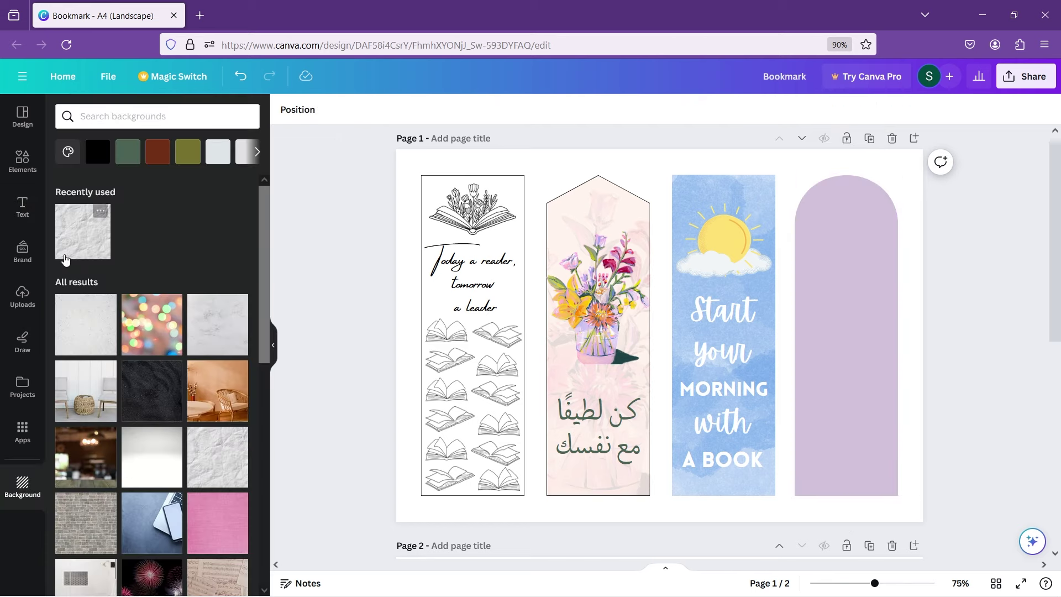
pyautogui.click(22, 162)
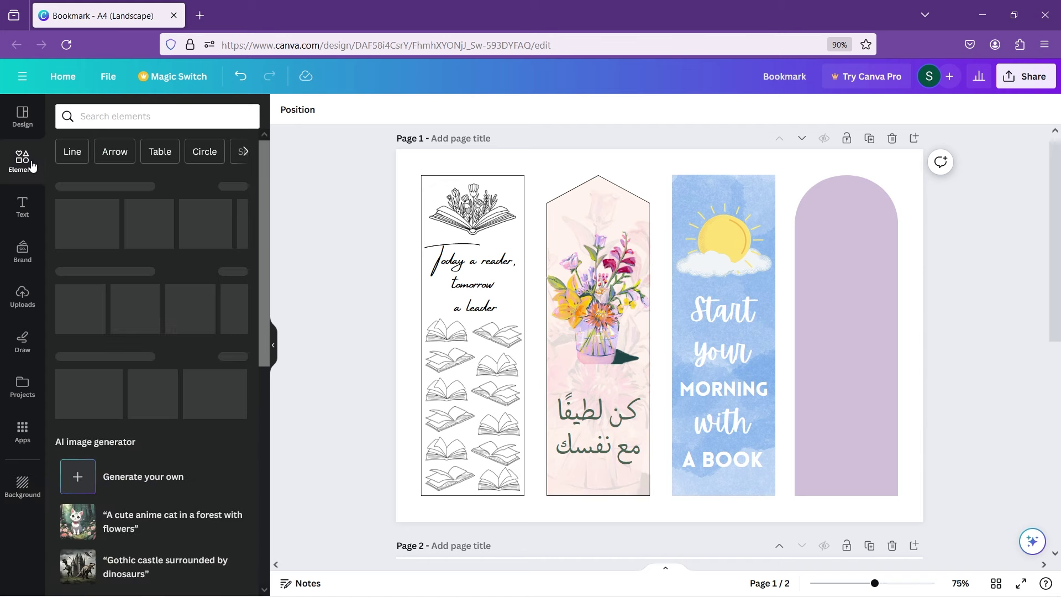
pyautogui.click(157, 117)
pyautogui.write('floe')
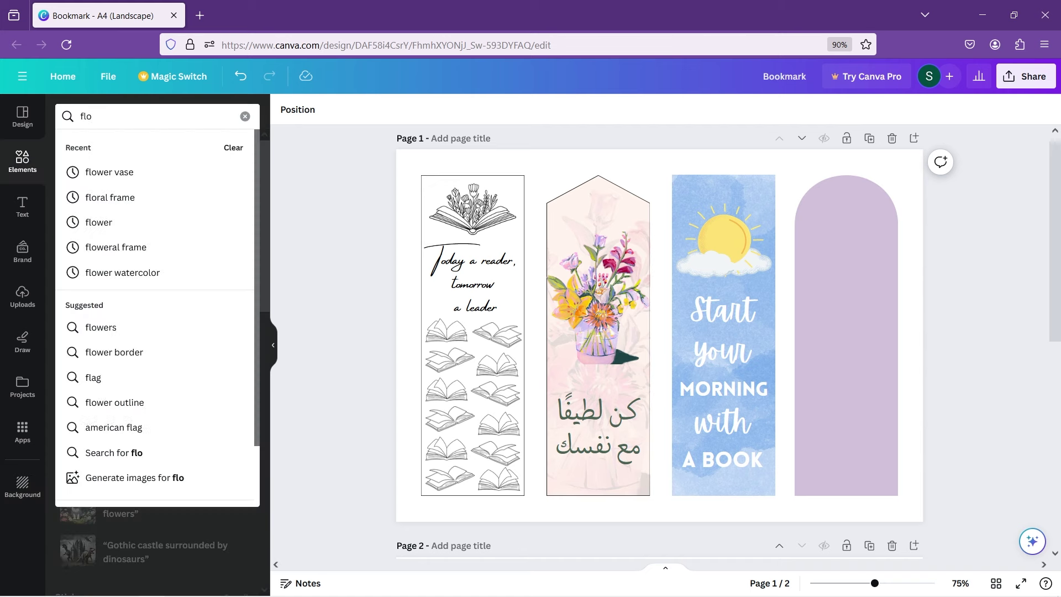
pyautogui.press('BackSpace')
pyautogui.write('wers')
pyautogui.press('Return')
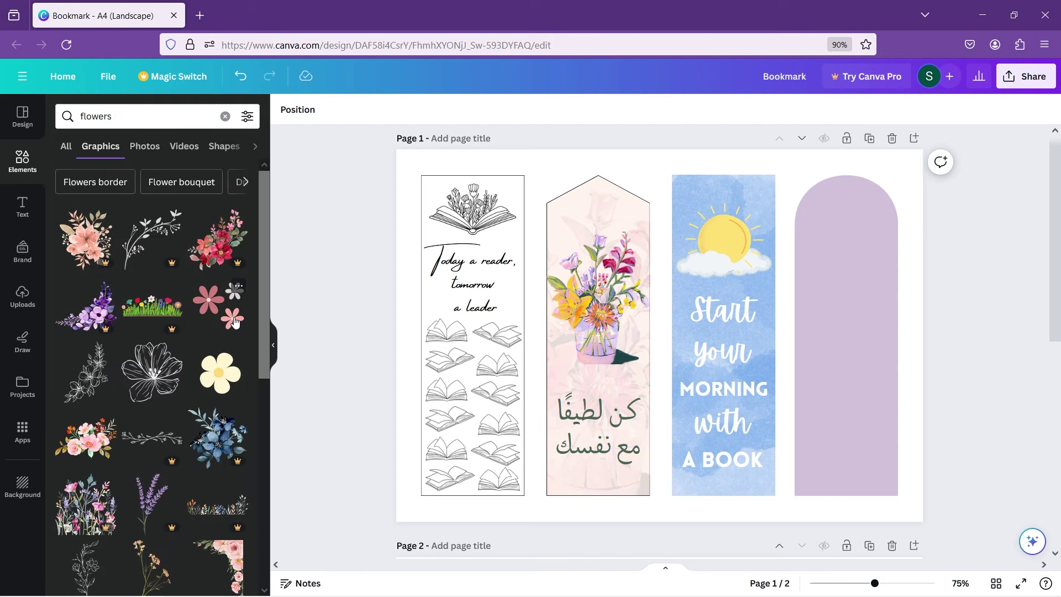
# - Add the cream five-petal flower with a yellow centre to the arched bookmark and shrink it to a small accent
pyautogui.click(227, 383)
pyautogui.moveTo(655, 343); pyautogui.dragTo(830, 293)
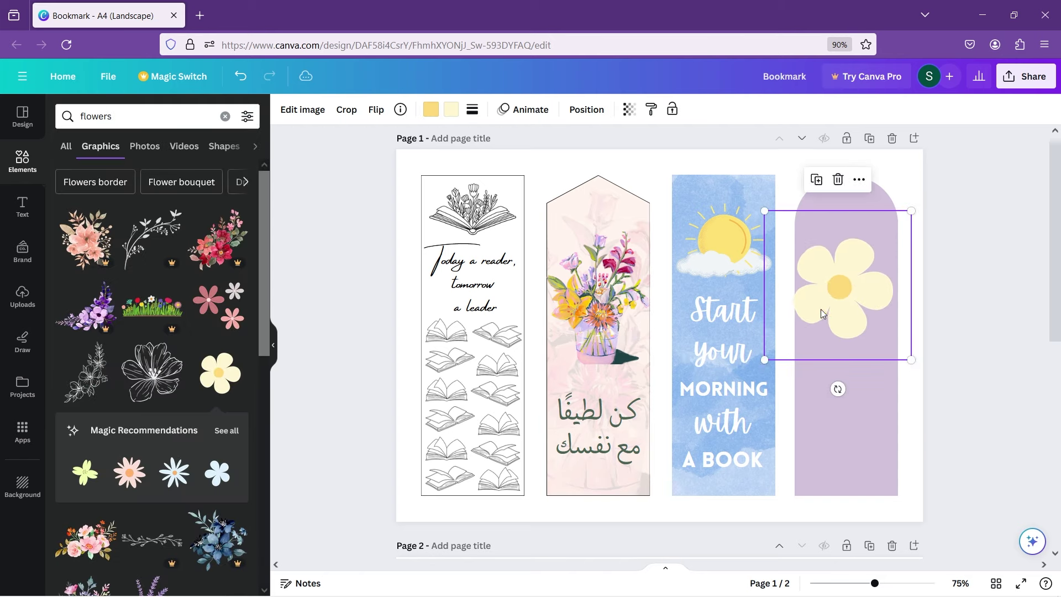
pyautogui.moveTo(765, 359); pyautogui.dragTo(843, 269)
pyautogui.moveTo(876, 586); pyautogui.dragTo(900, 584)
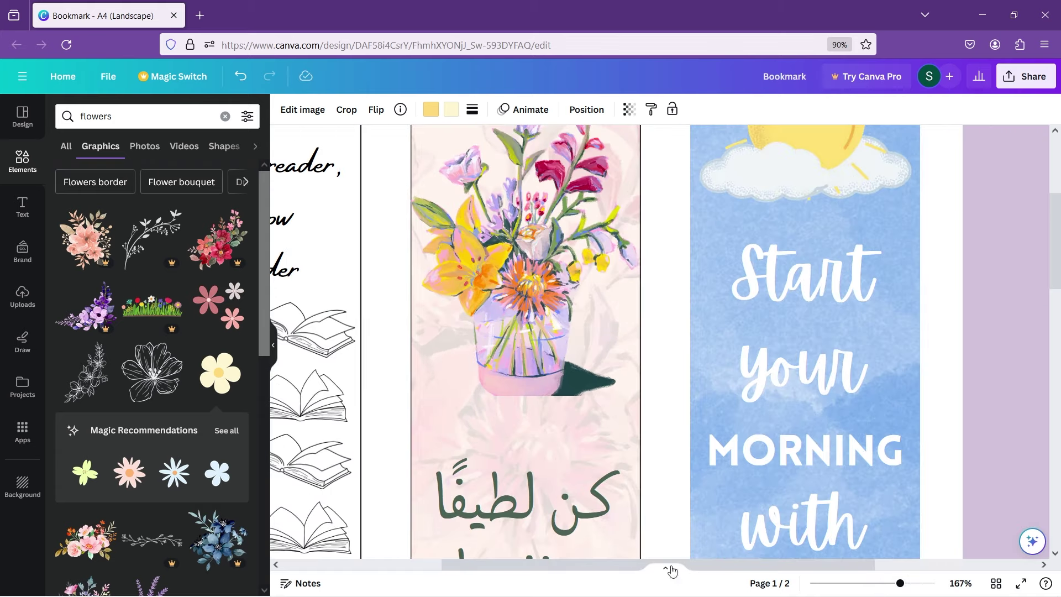
pyautogui.moveTo(741, 564); pyautogui.dragTo(873, 564)
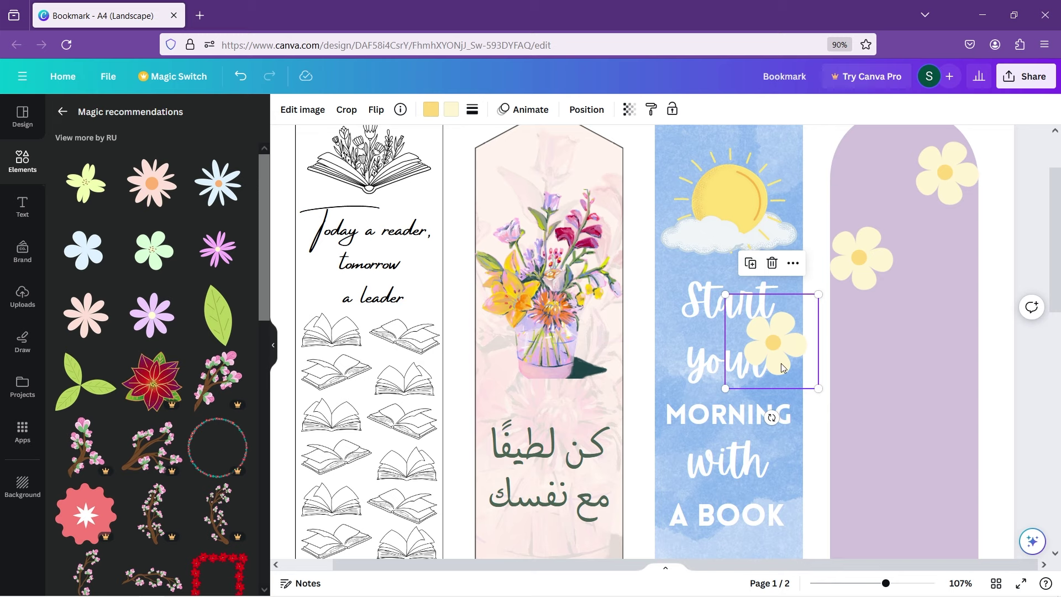
# - Duplicate the cream flower and stagger the copies down alternating sides of the arched bookmark
pyautogui.moveTo(780, 365); pyautogui.dragTo(946, 364)
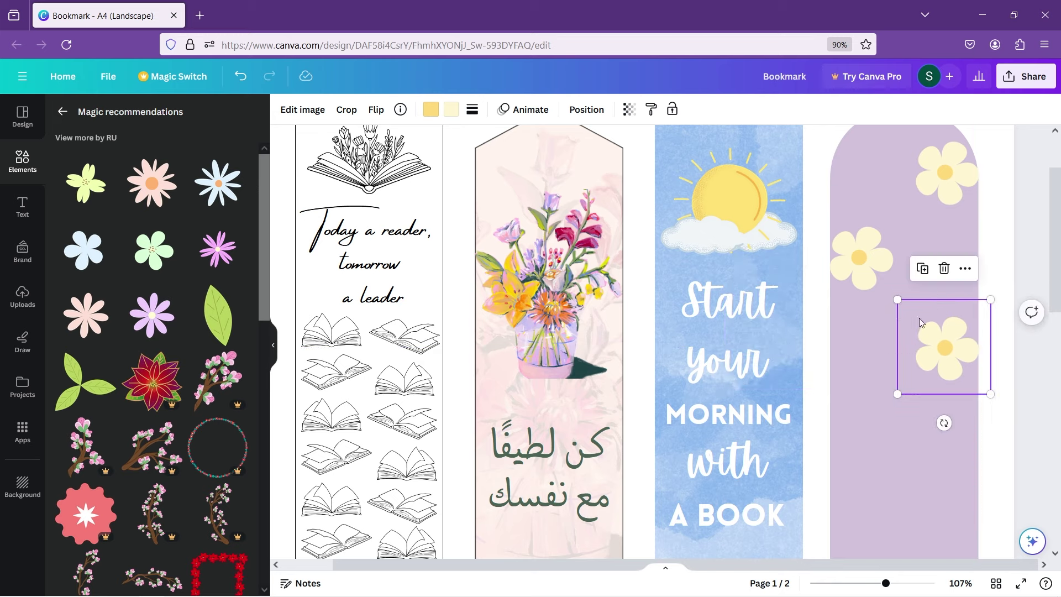
pyautogui.click(923, 270)
pyautogui.moveTo(1003, 434); pyautogui.dragTo(829, 418)
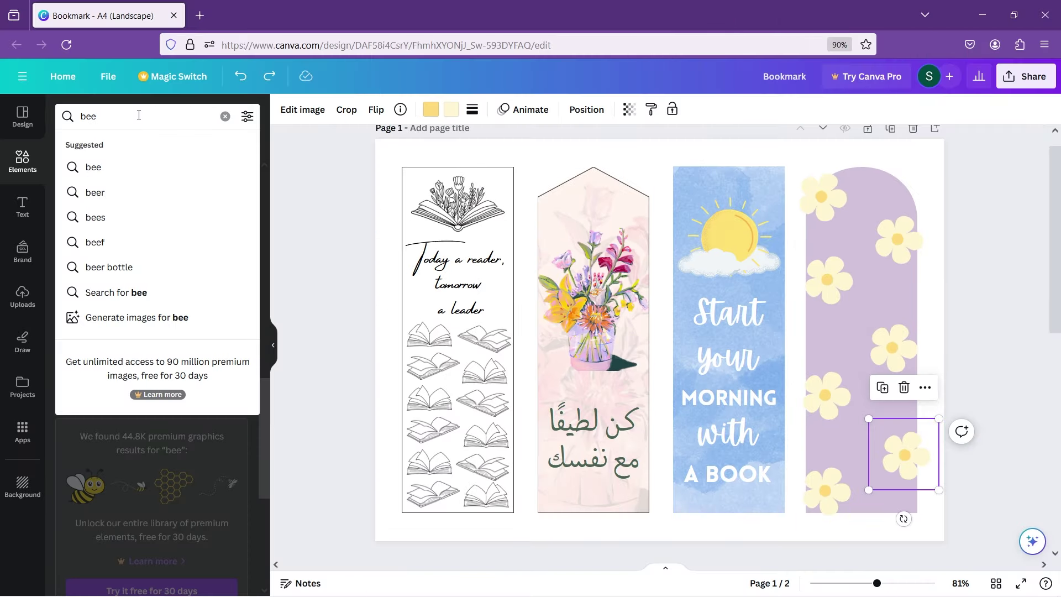
# - Search the graphics for "bee" and place the smiling blue-winged bee on the arched bookmark at a small size
pyautogui.press('Return')
pyautogui.scroll(-10, 161, 219)
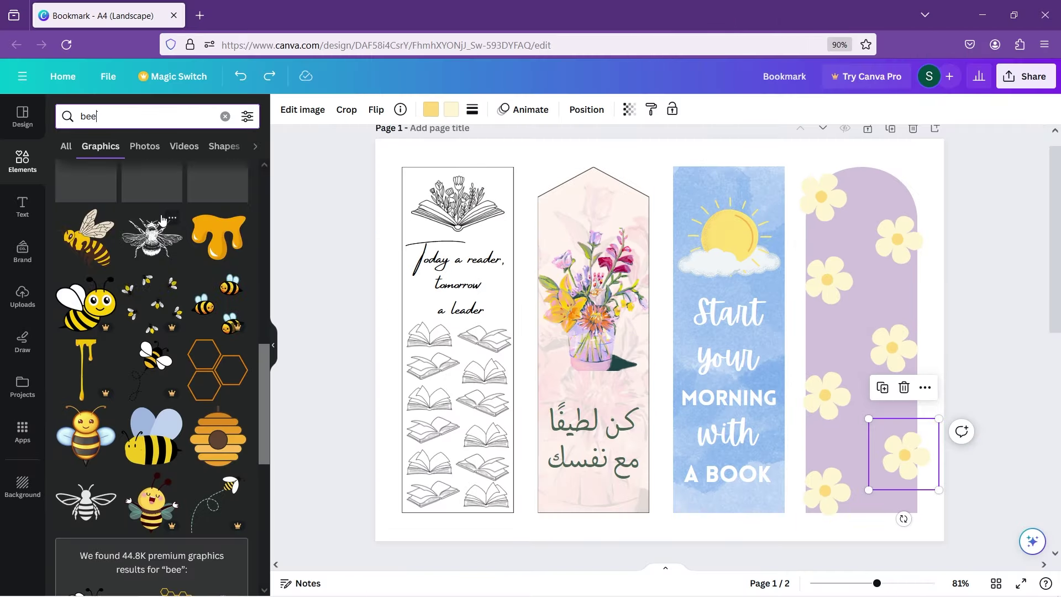
pyautogui.scroll(5, 161, 215)
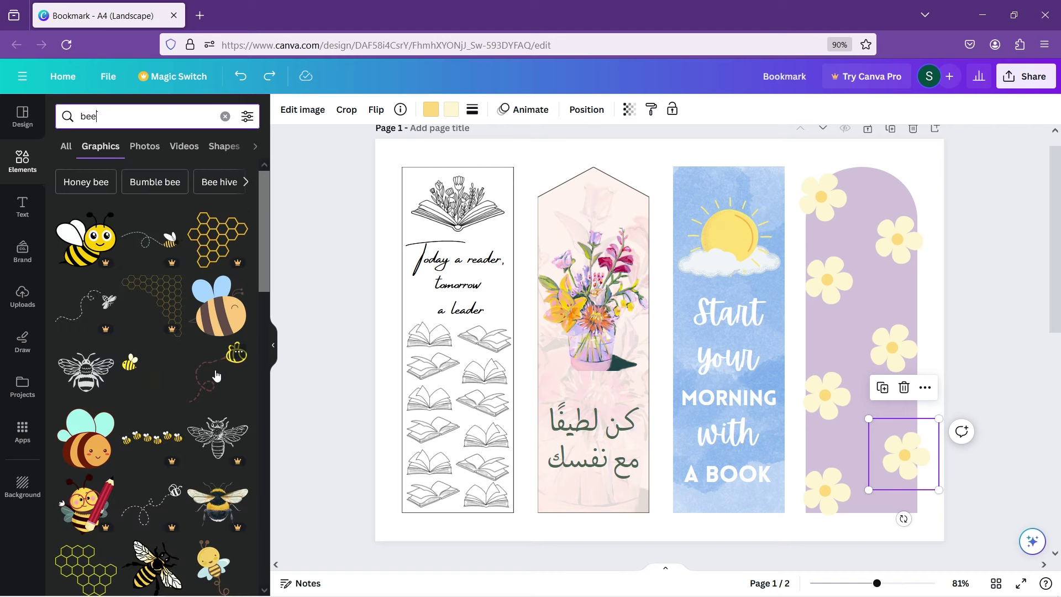
pyautogui.click(222, 311)
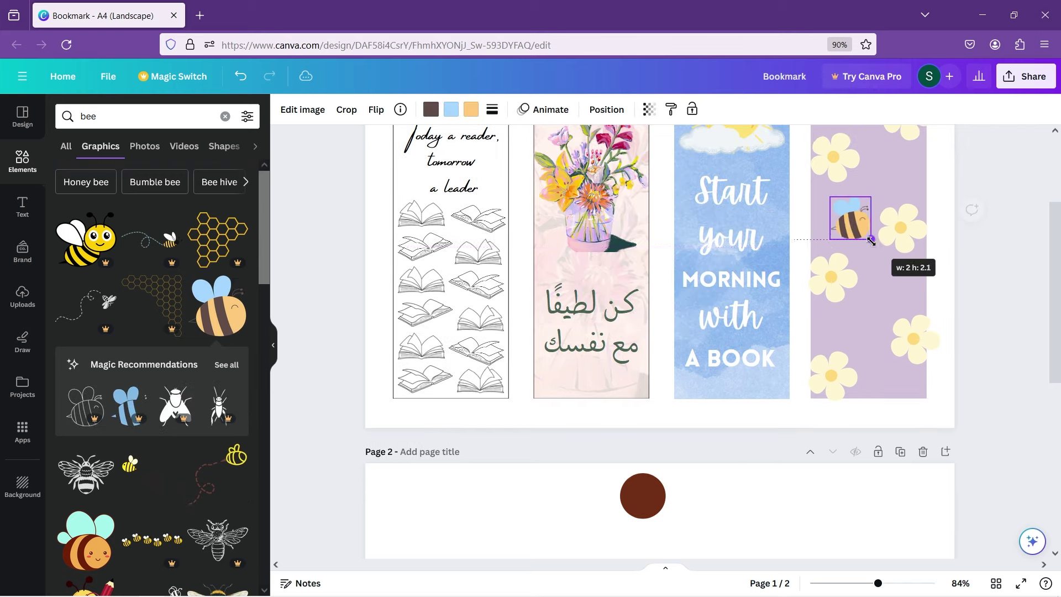
pyautogui.moveTo(873, 241); pyautogui.dragTo(887, 256)
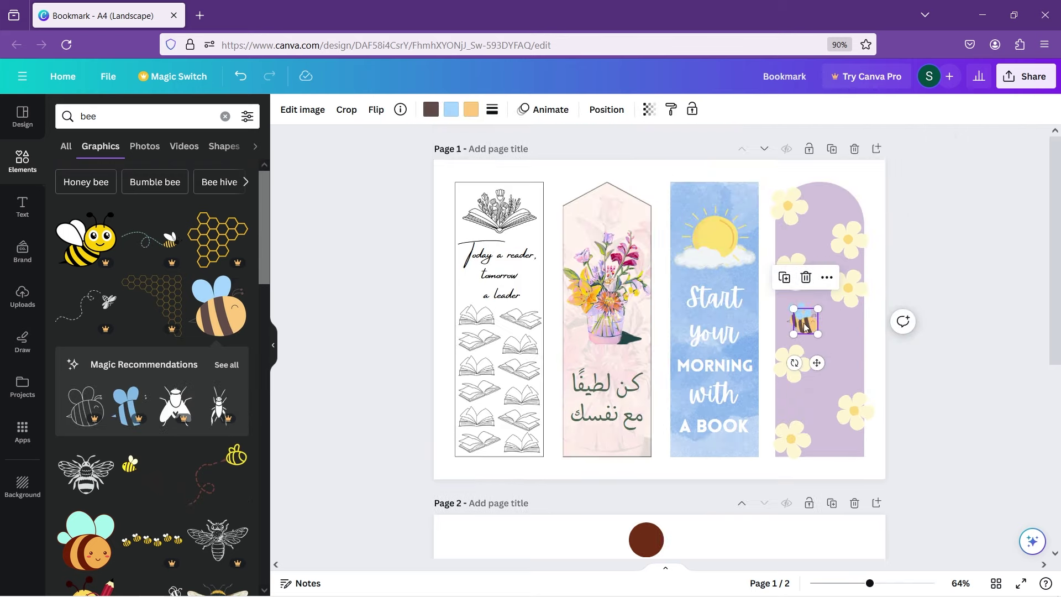
# - Scatter copies of the bee across the arched bookmark and fill the gaps with small cream flowers
pyautogui.moveTo(805, 327); pyautogui.dragTo(826, 208)
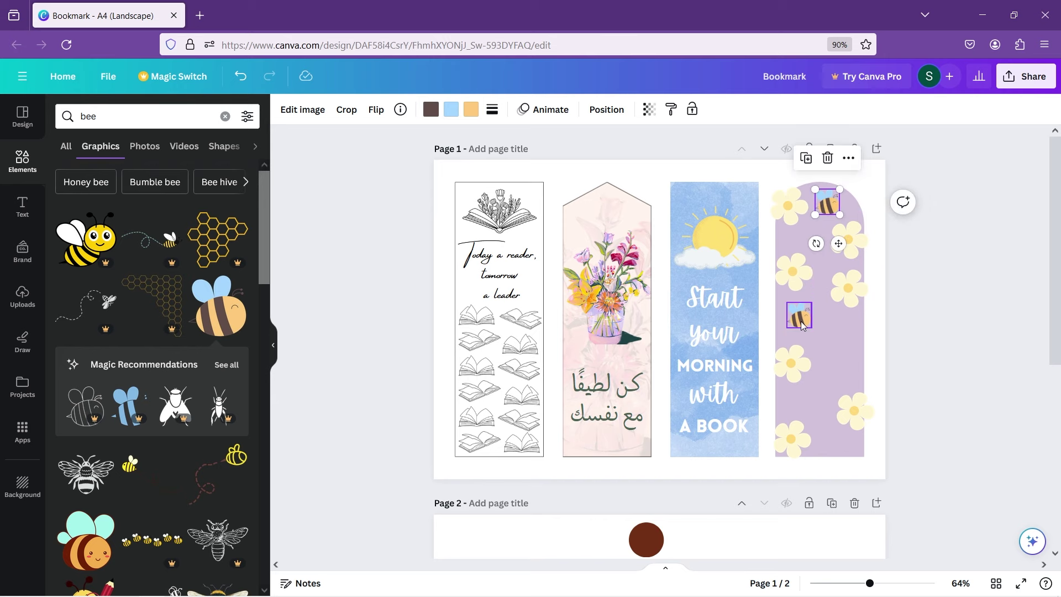
pyautogui.click(804, 326)
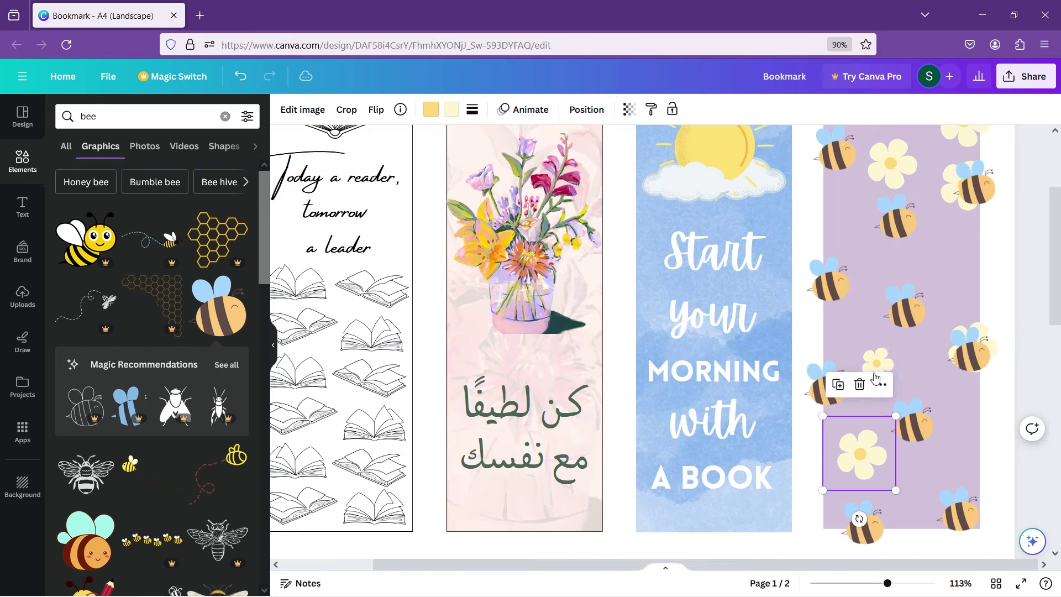
pyautogui.click(877, 365)
pyautogui.click(854, 308)
pyautogui.moveTo(880, 380); pyautogui.dragTo(948, 455)
pyautogui.scroll(2, 913, 336)
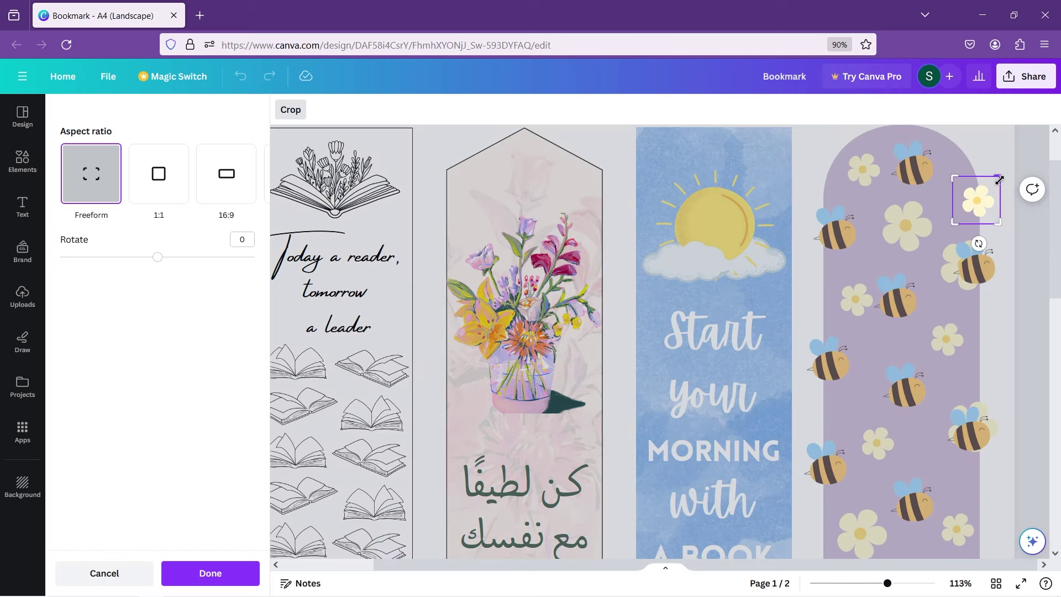
# - Crop the small flower overhanging the arched bookmark's upper right edge so it ends flush with the shape
pyautogui.moveTo(1000, 178); pyautogui.dragTo(986, 180)
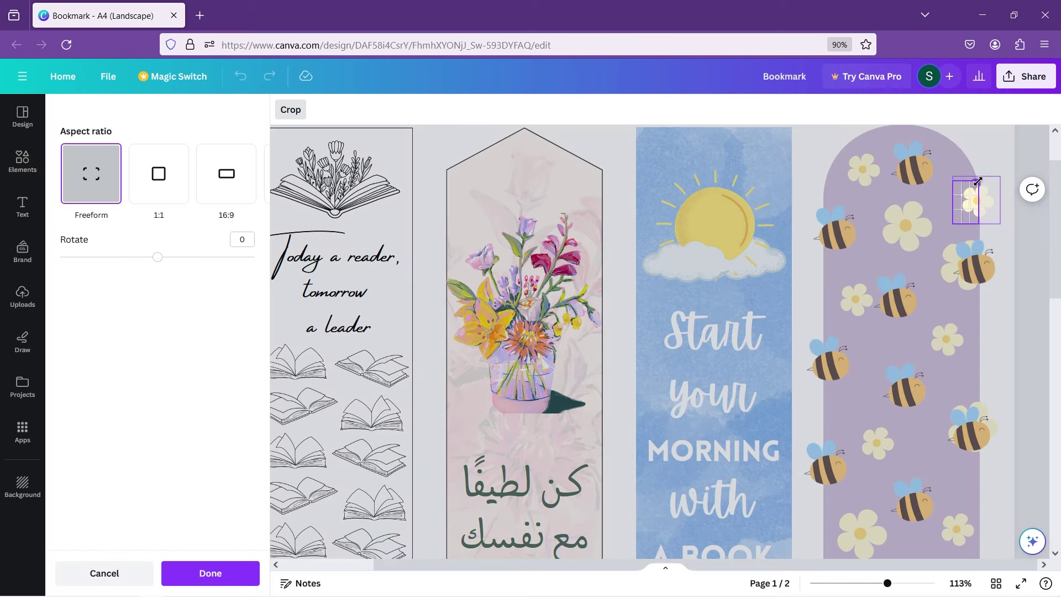
pyautogui.click(249, 565)
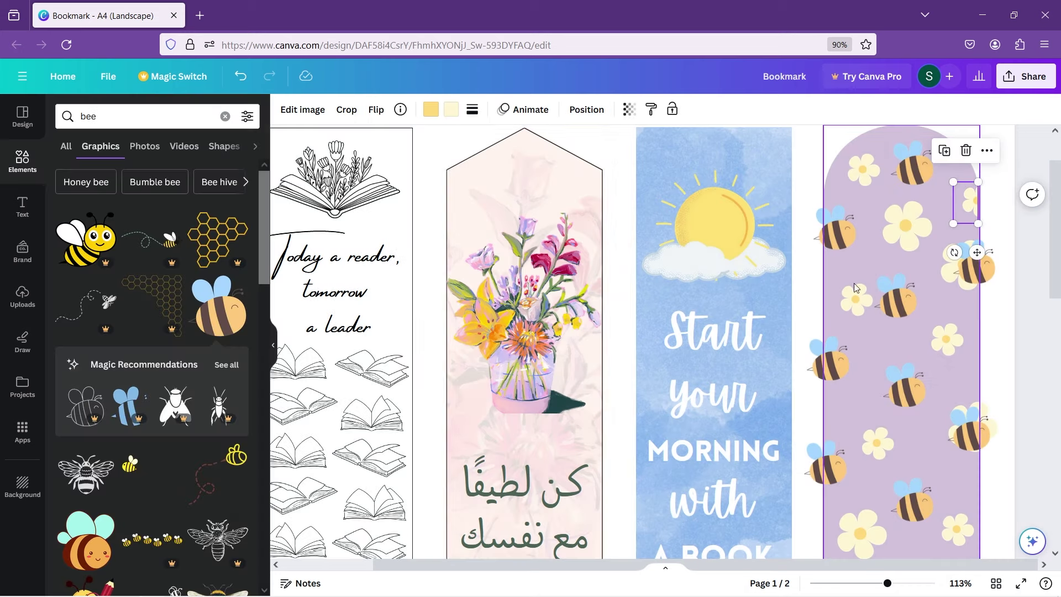
pyautogui.moveTo(887, 583); pyautogui.dragTo(897, 583)
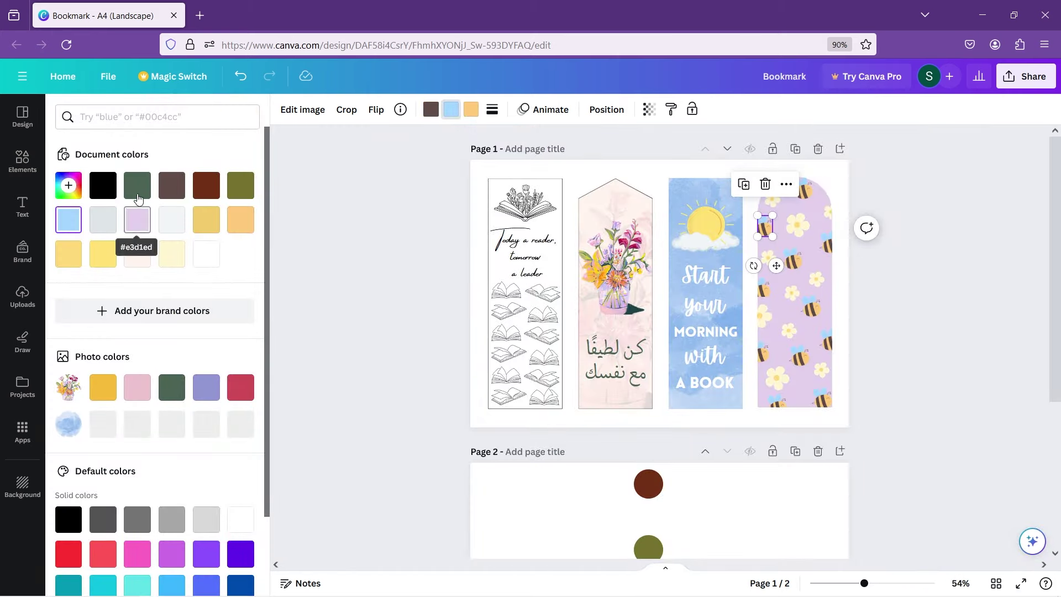
# - Recolour the bees' blue wings dark grey and their orange bodies yellow #ffe274, applying both changes across the design
pyautogui.click(138, 186)
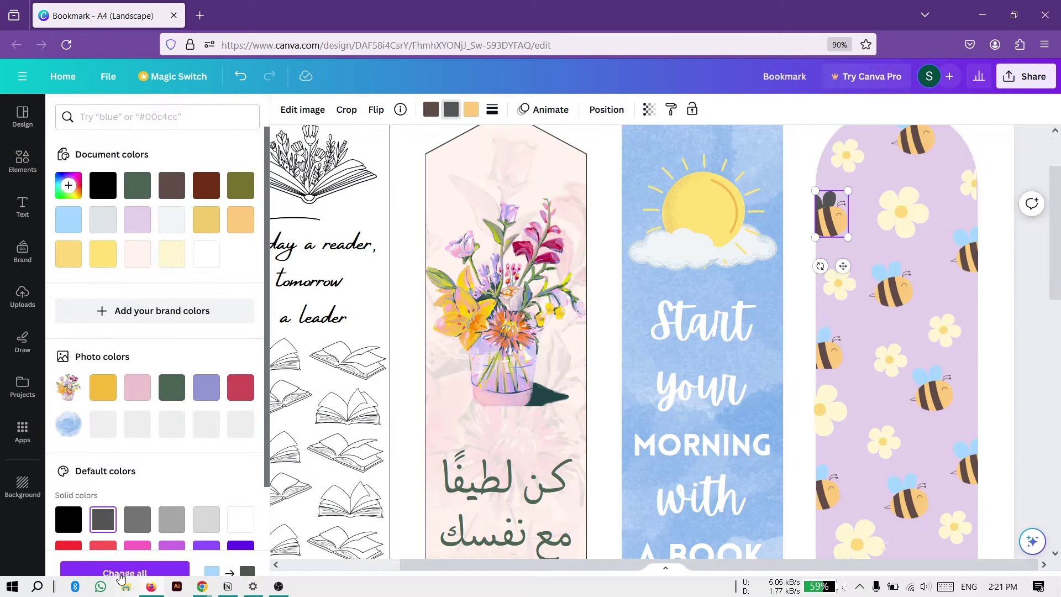
pyautogui.click(119, 573)
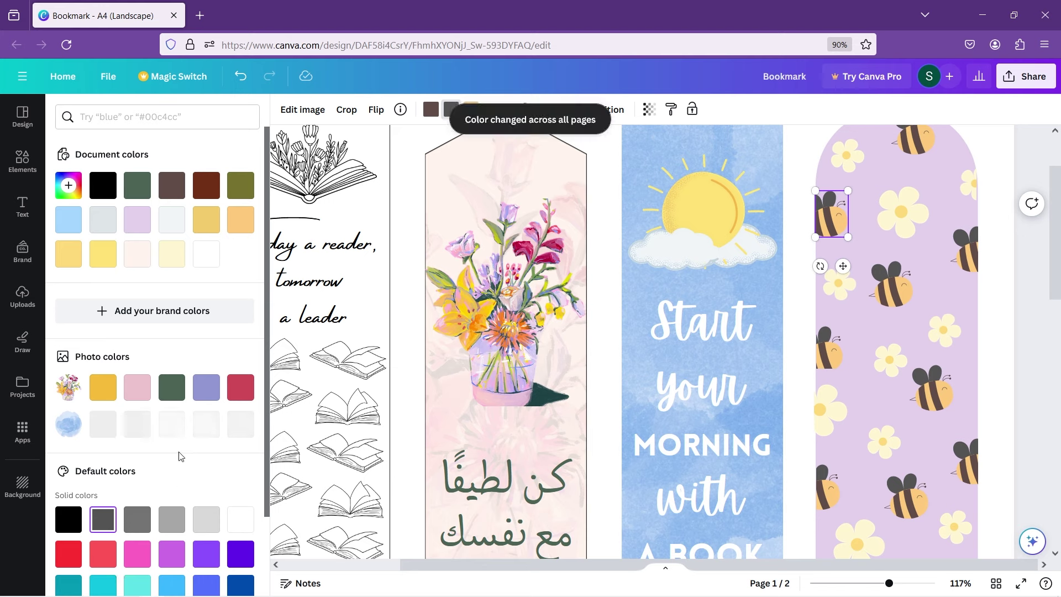
pyautogui.click(429, 114)
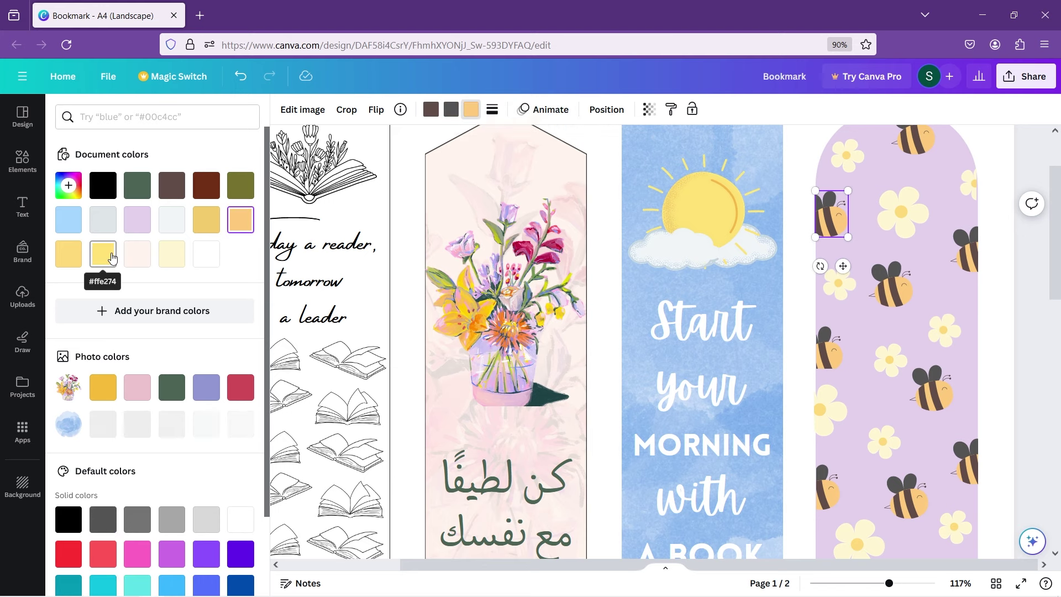
pyautogui.click(103, 254)
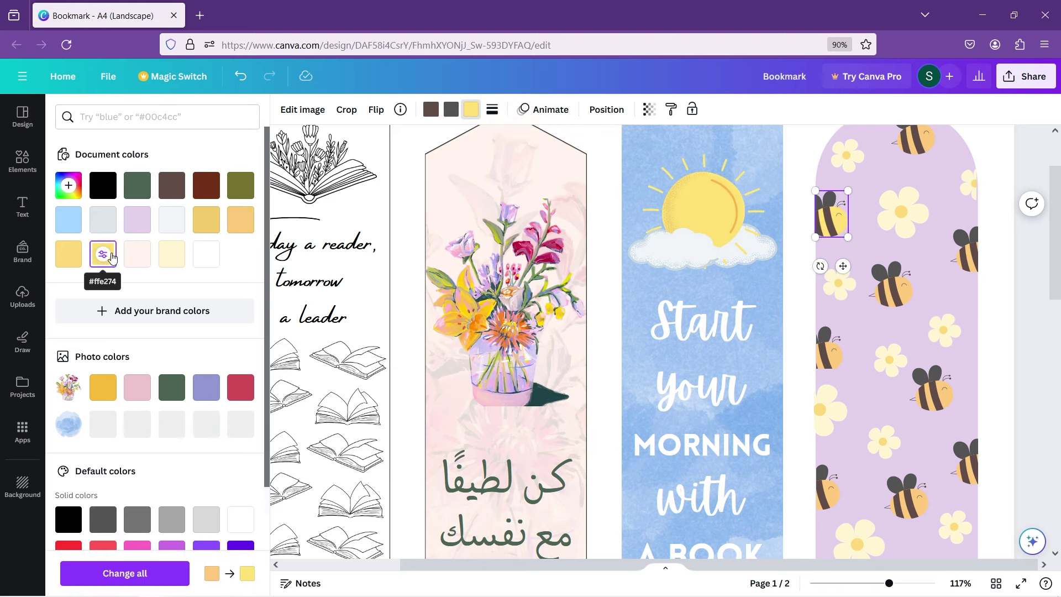
pyautogui.click(167, 575)
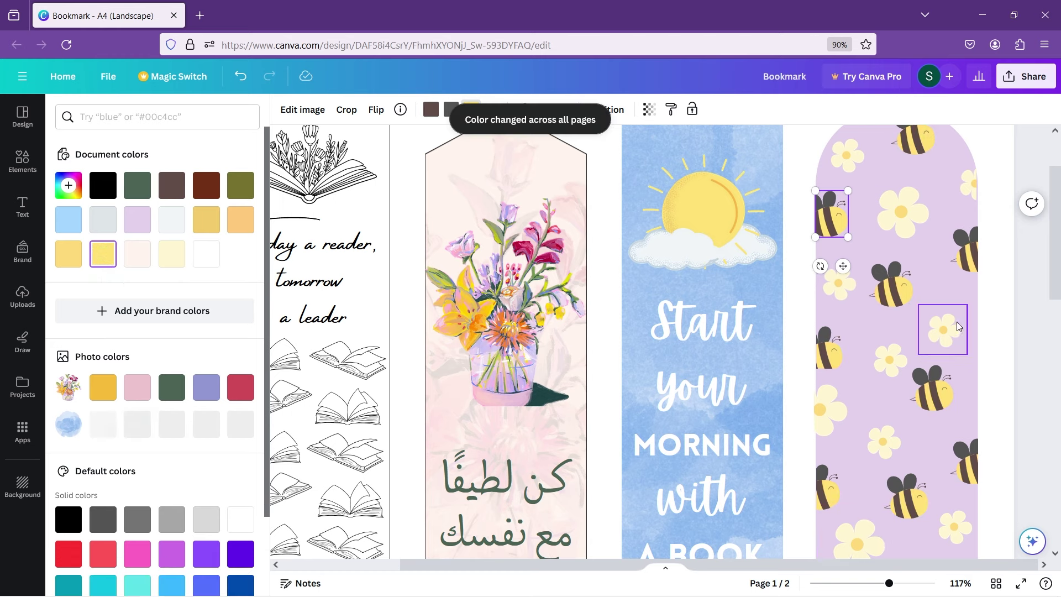
pyautogui.moveTo(951, 334); pyautogui.dragTo(964, 328)
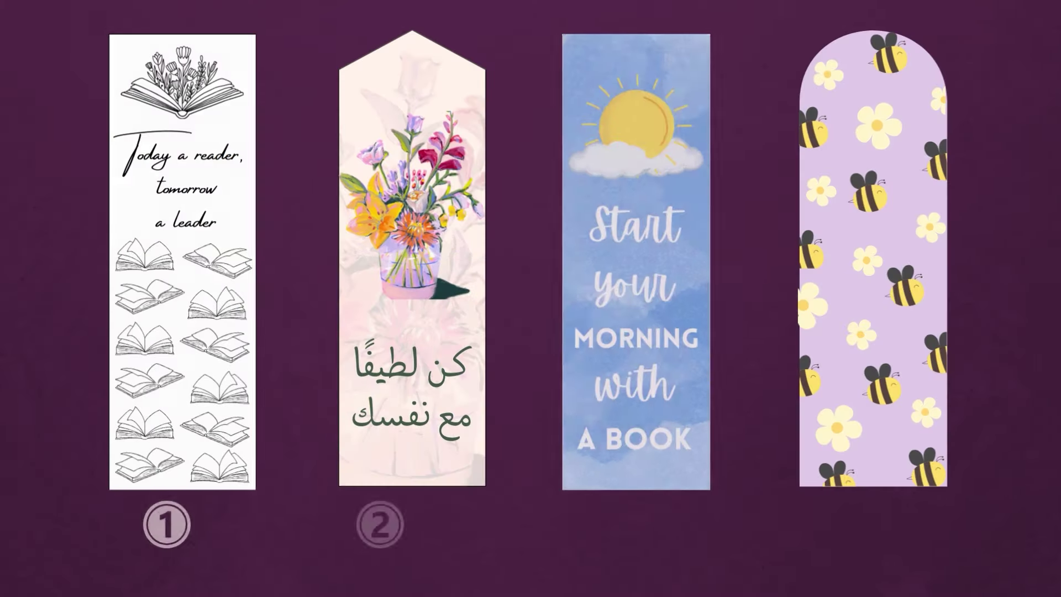